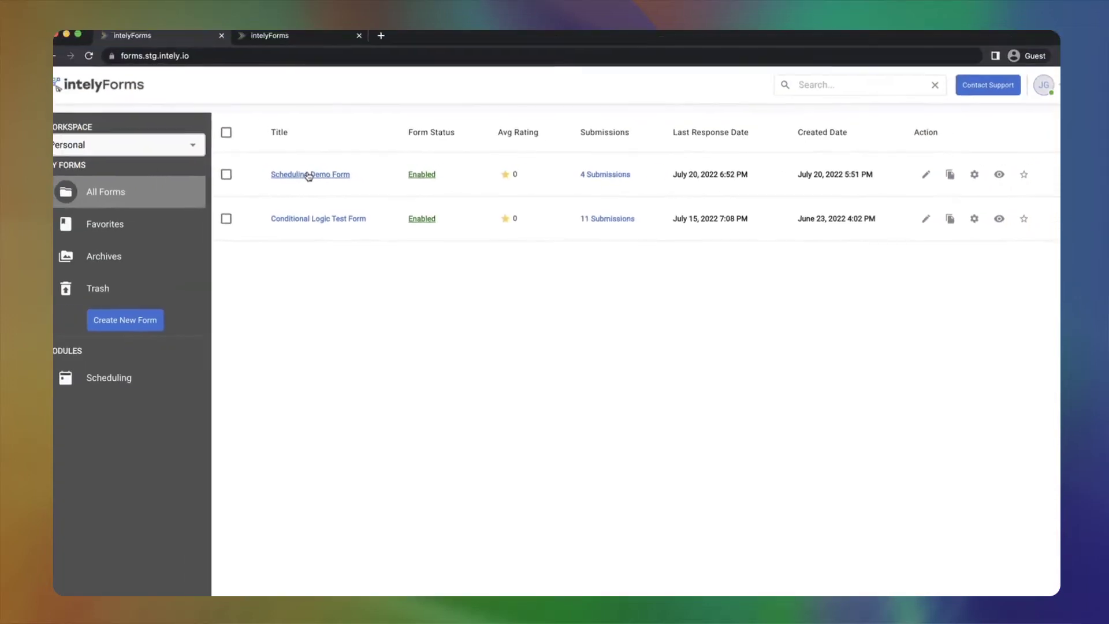
- Open Scheduling under Modules to show the Personnel table of three MD staff records
click(120, 381)
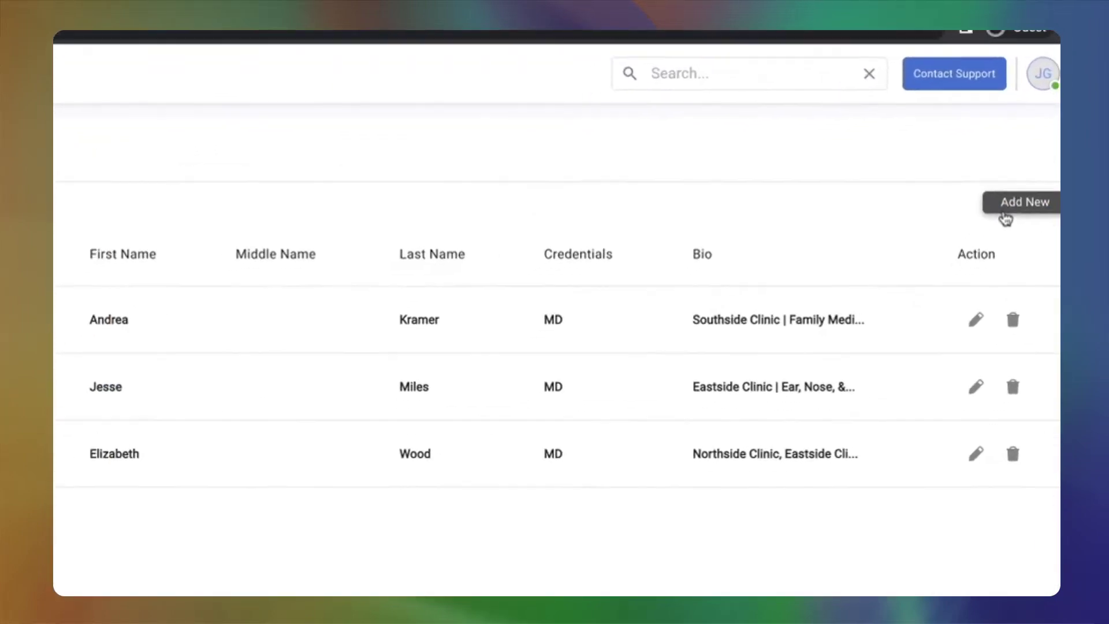
- Add a new personnel member and enter the doctor's first and last name
click(1010, 173)
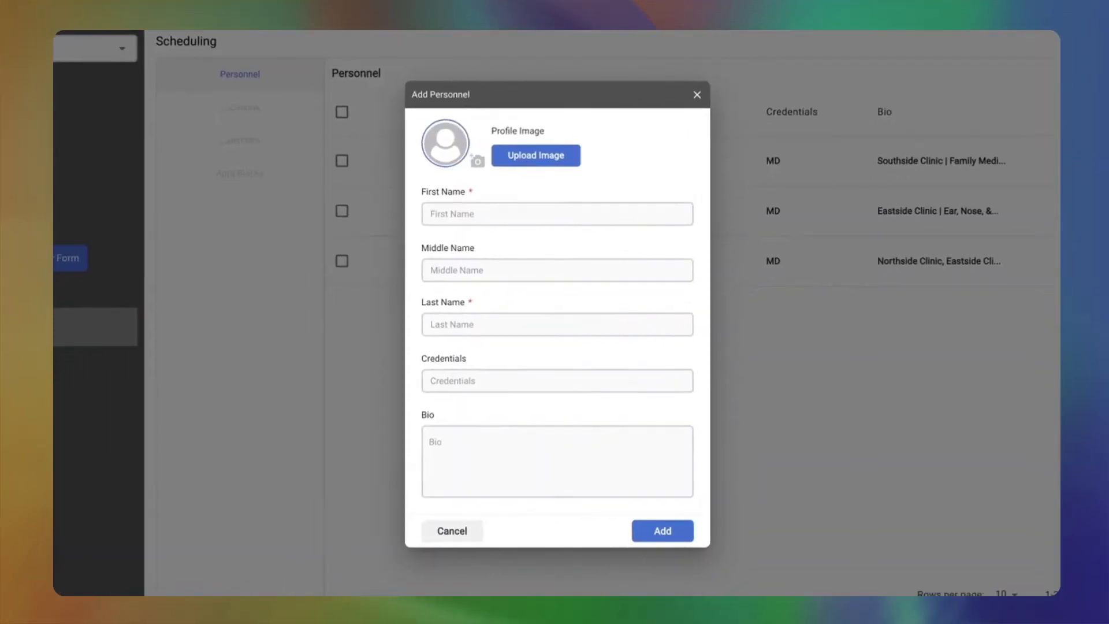
click(585, 215)
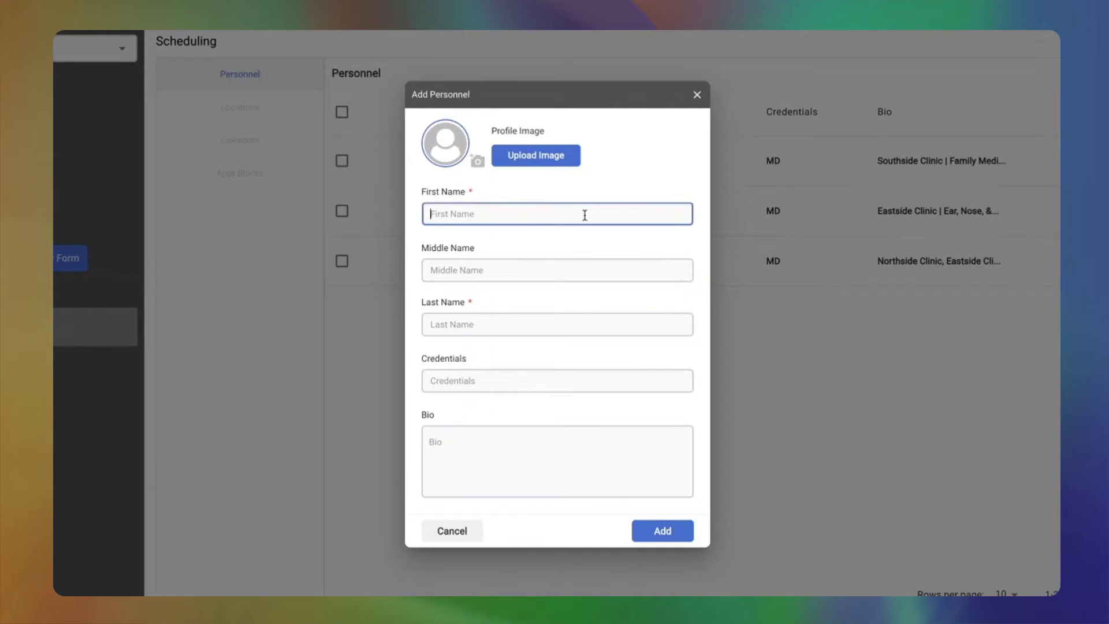
key(Tab)
key(Tab)
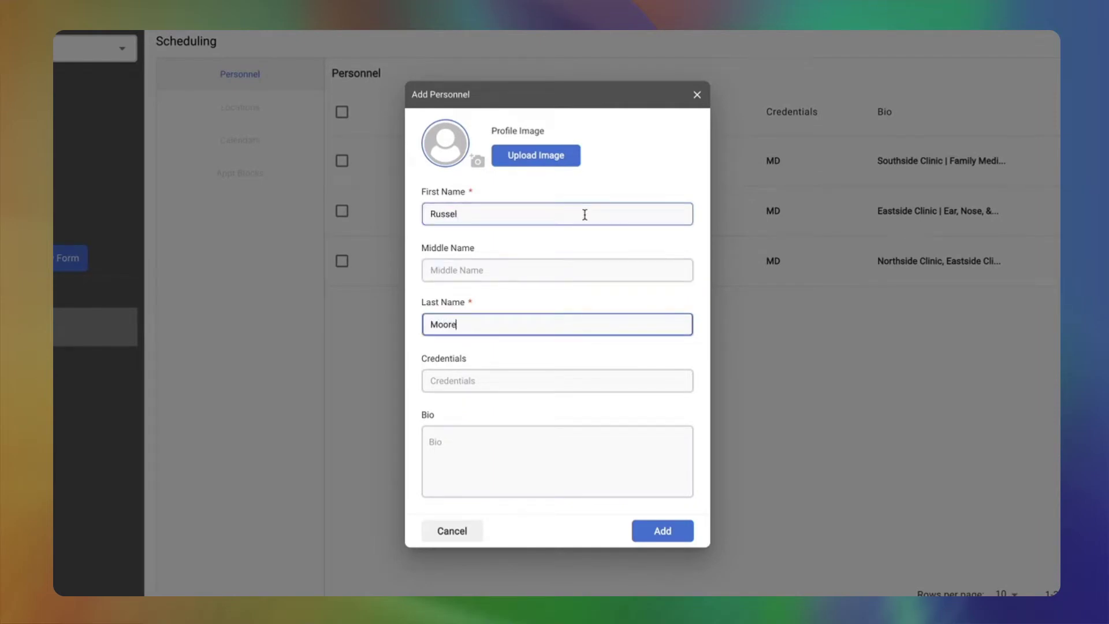
- Set credentials to MD and the bio to 'Westside Satellite Clinic | Internal Medicine'
key(Tab)
text(MD)
key(Tab)
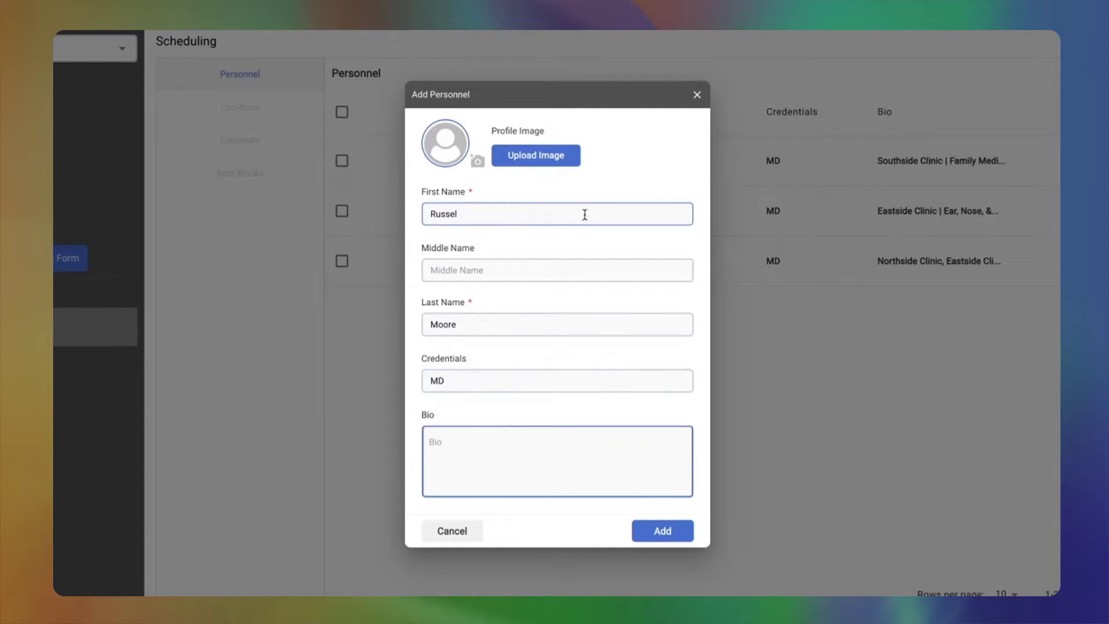
text(Westside Satellite Clinic | Int)
text(ernal Medicin)
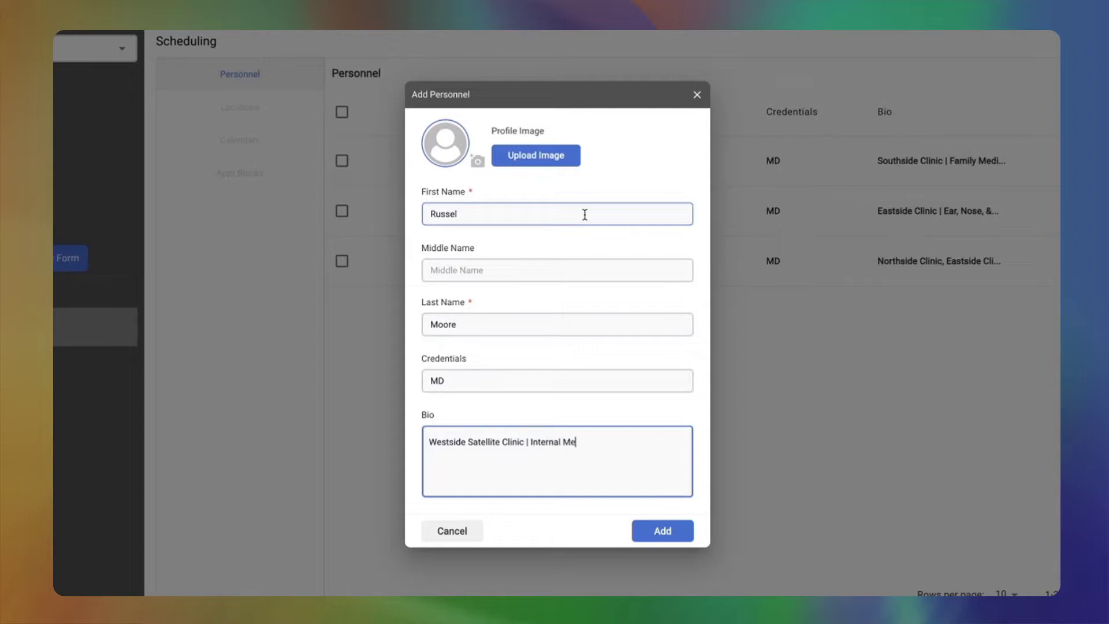
text(e)
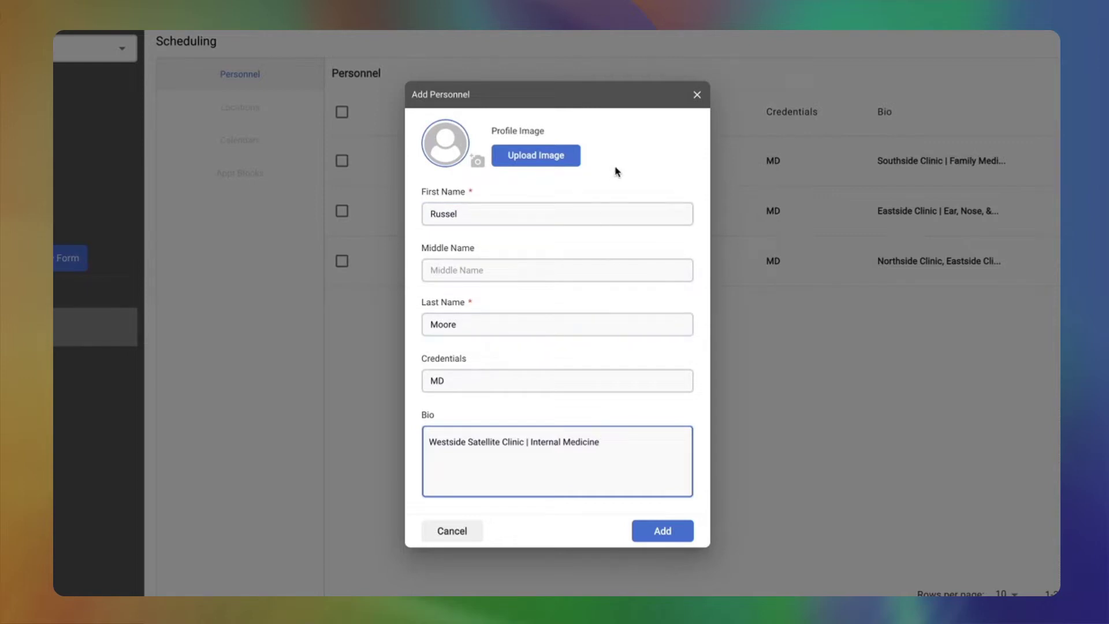
click(534, 155)
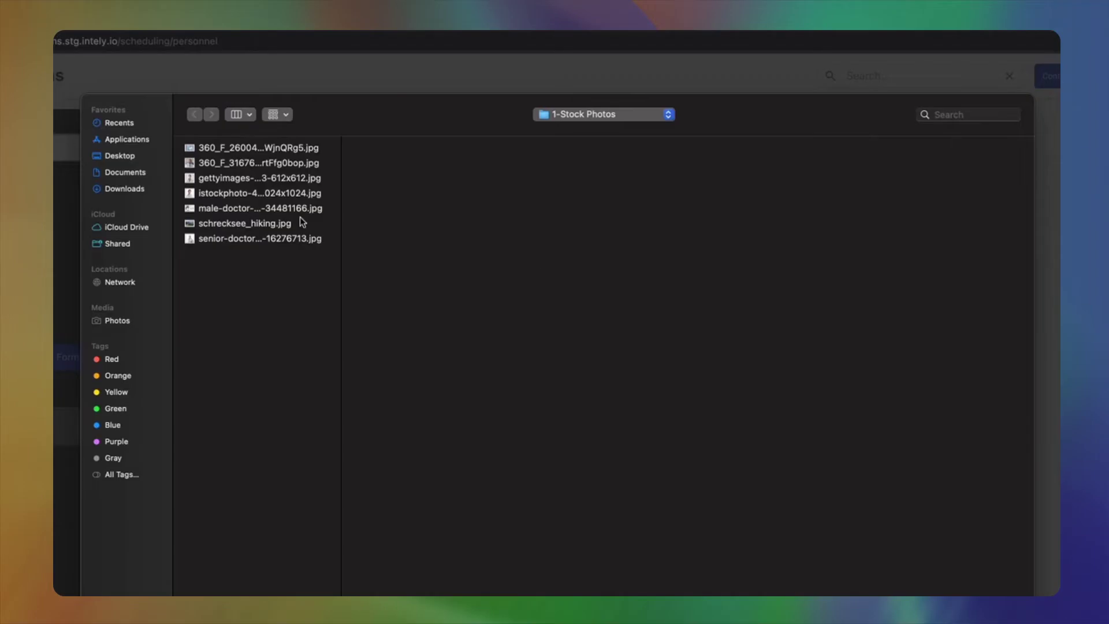
- Upload the smiling doctor portrait as profile photo and add the new MD to Personnel
click(208, 163)
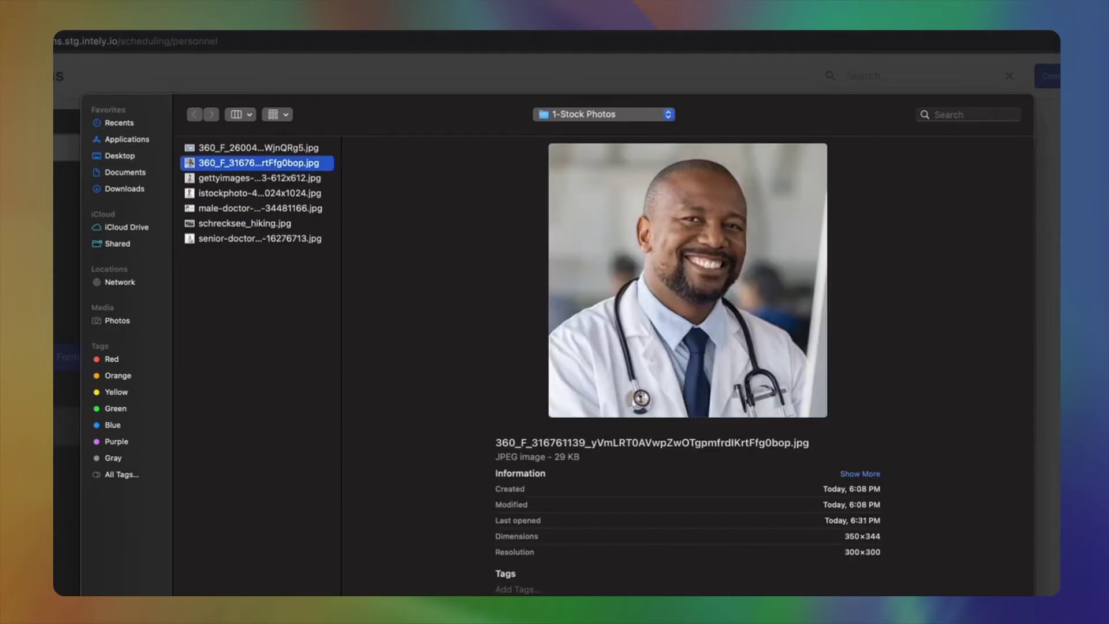
key(Return)
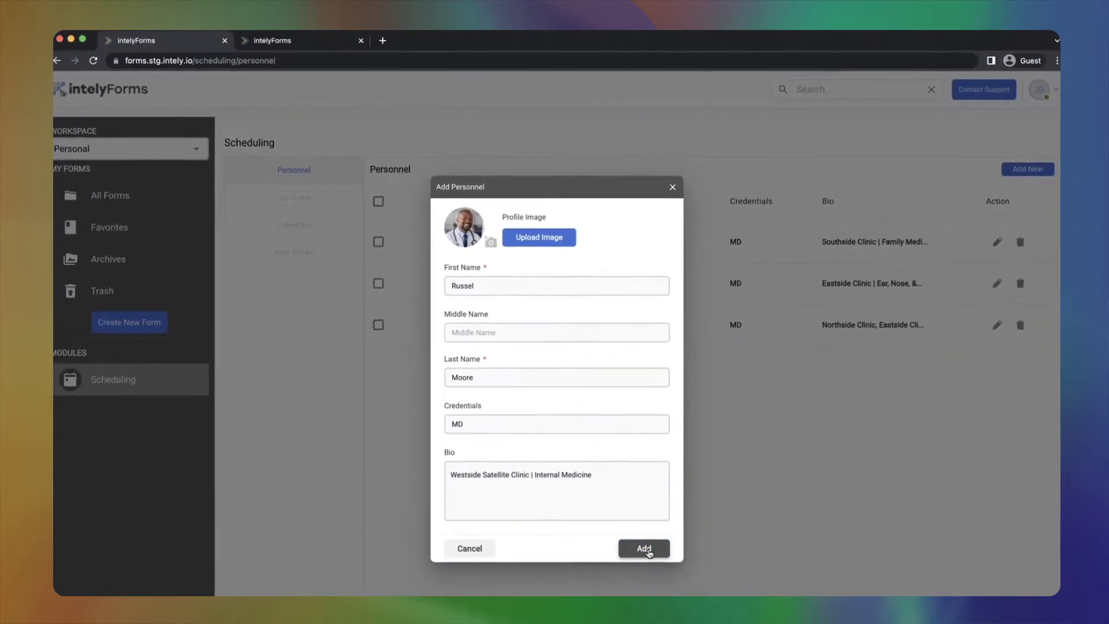
click(646, 546)
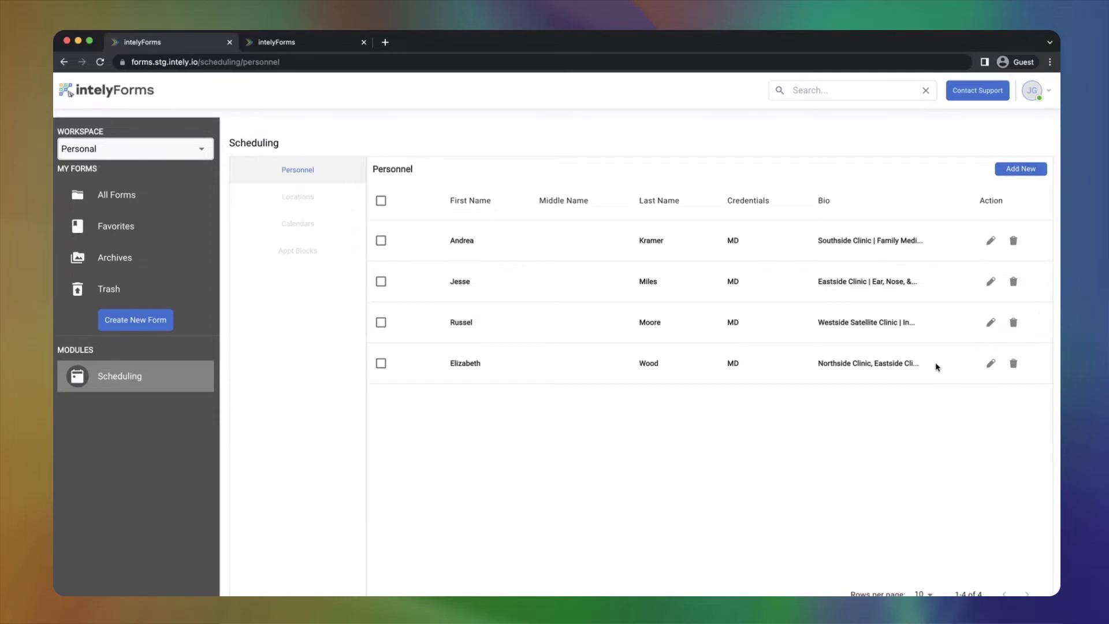
- View an existing doctor's details without saving, then go to the Locations list
click(991, 365)
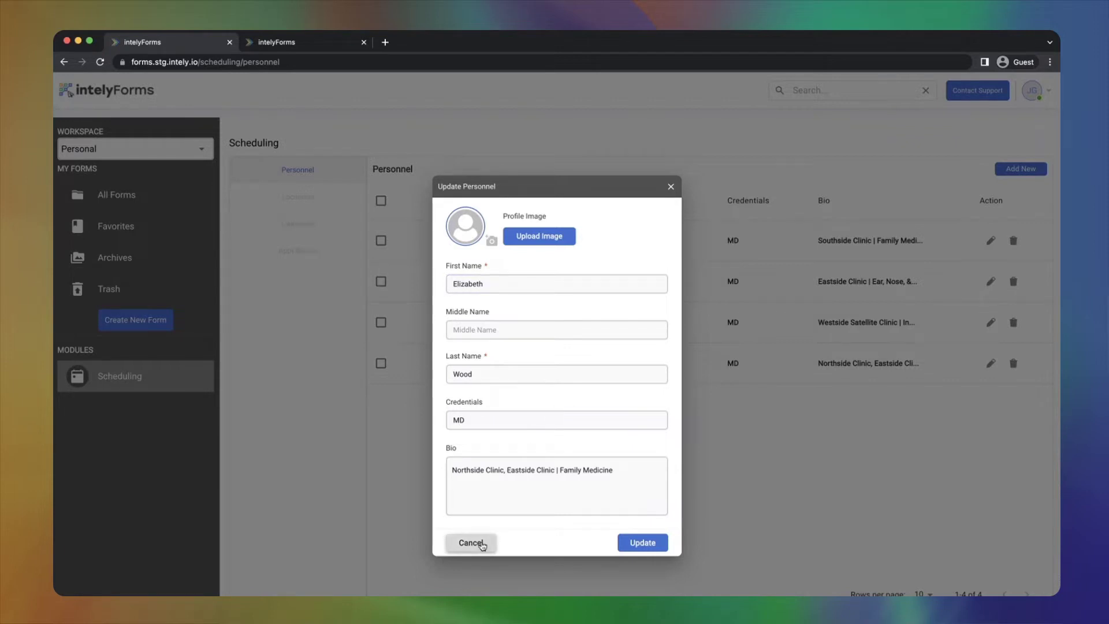
click(482, 544)
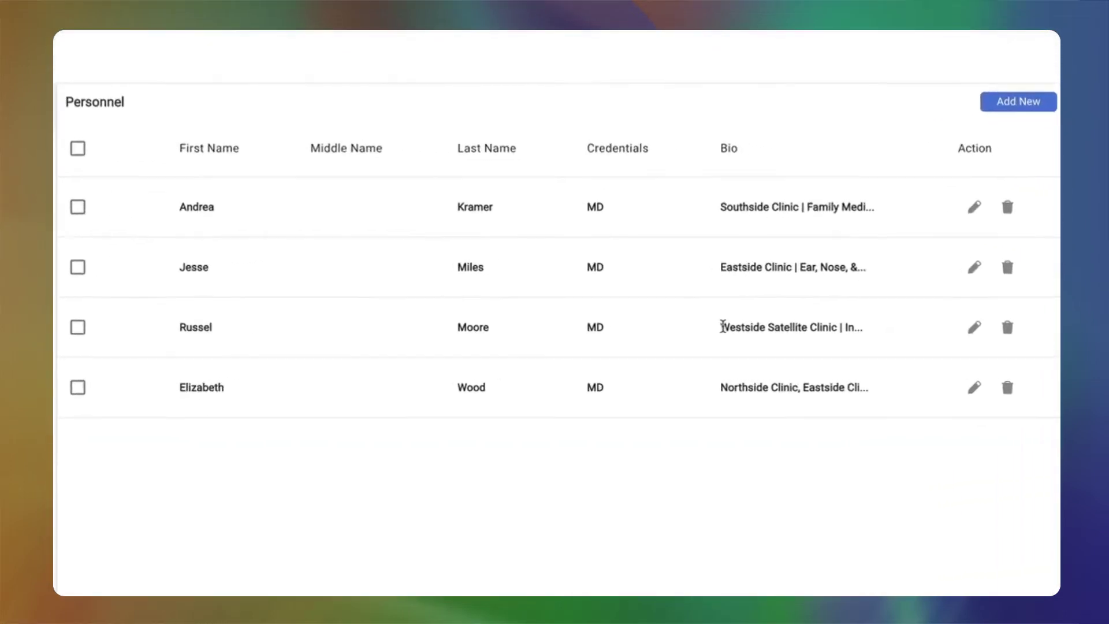
drag(722, 327, 823, 334)
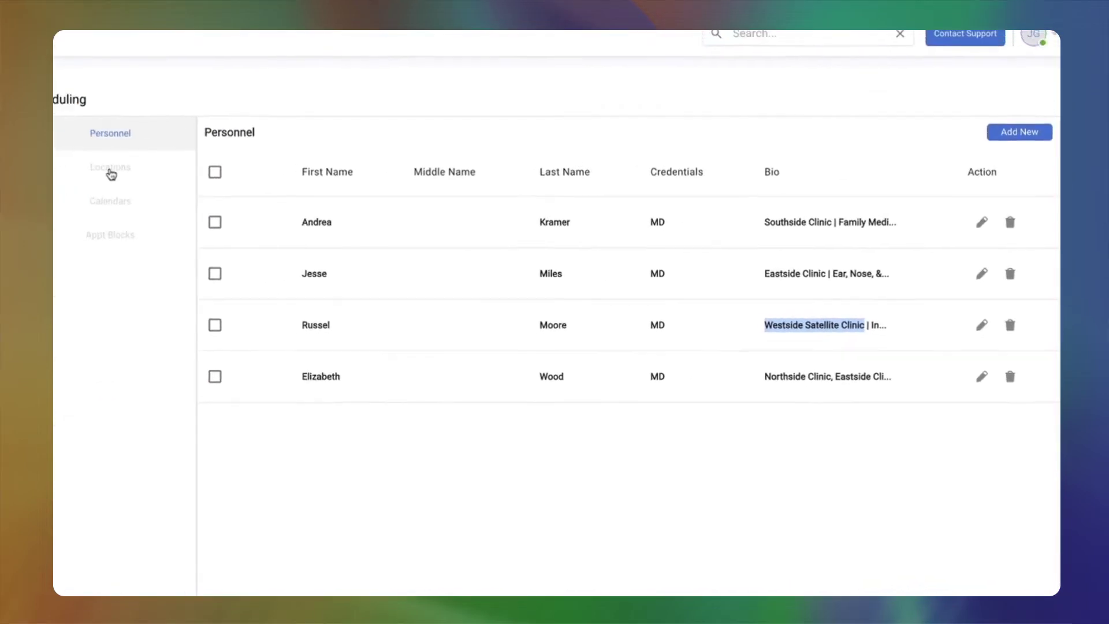
click(111, 174)
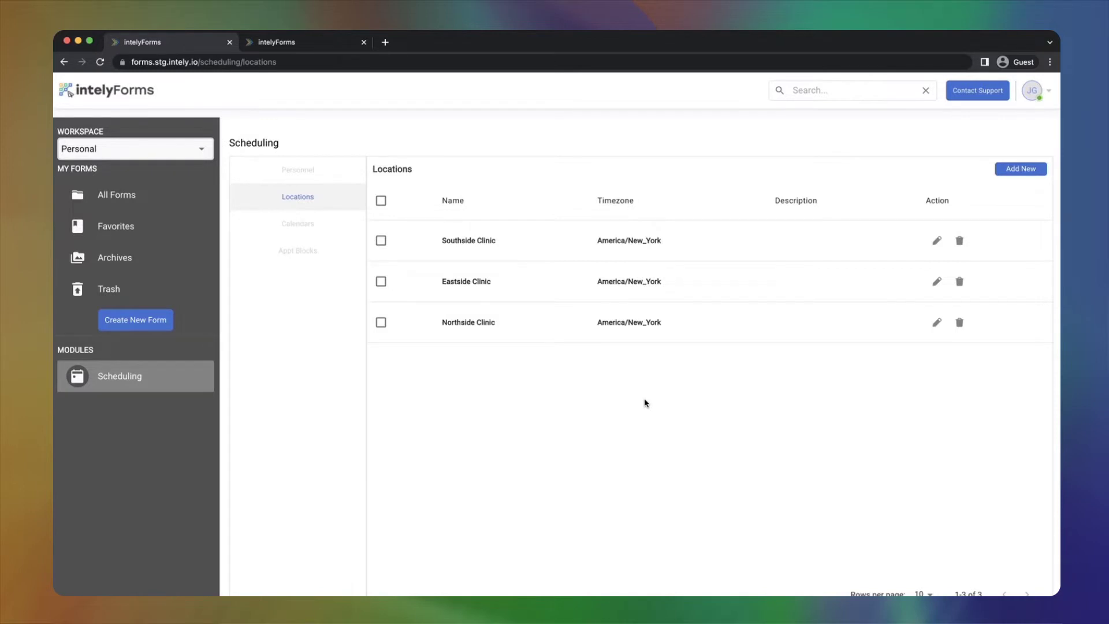
- Add the location 'Westside Satellite Clinic' with the America/New_York timezone
click(1020, 168)
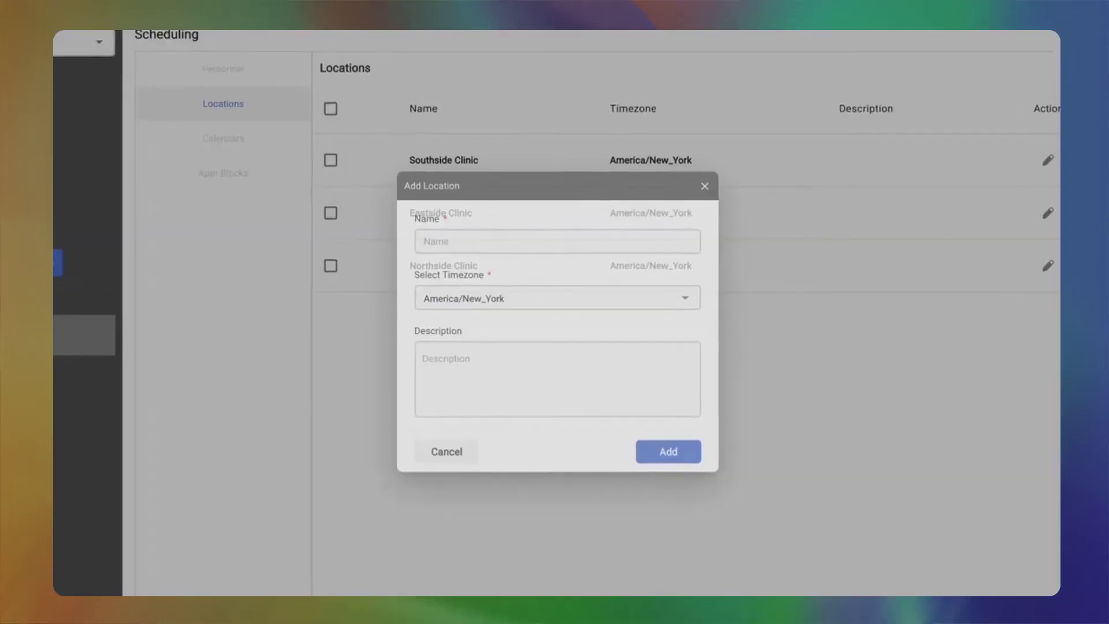
click(603, 245)
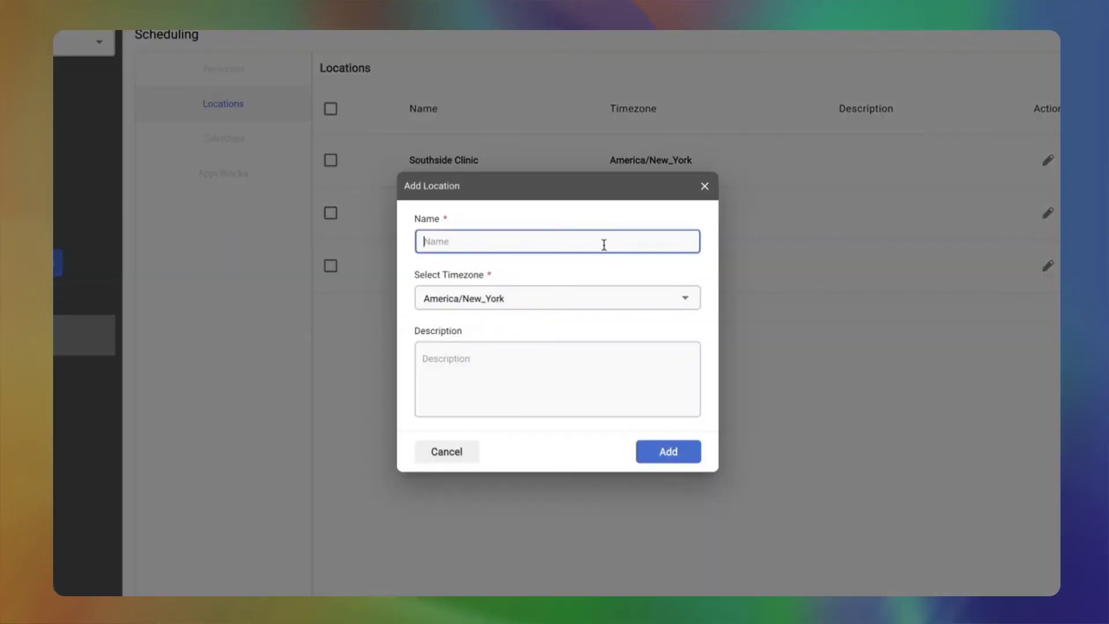
text(Westside Satellite Clinic)
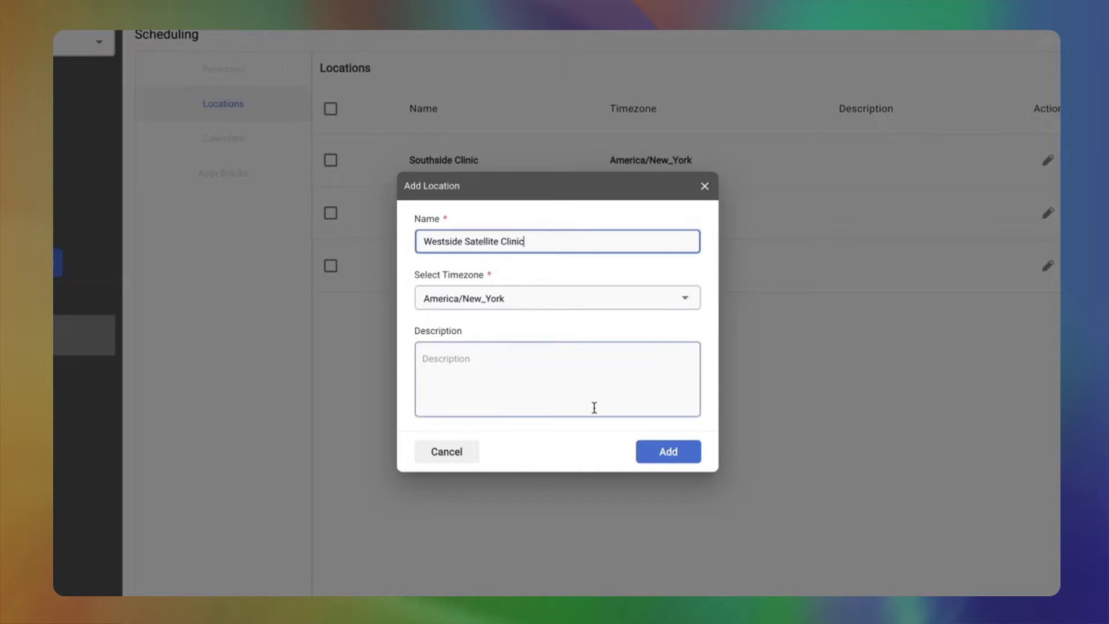
click(674, 456)
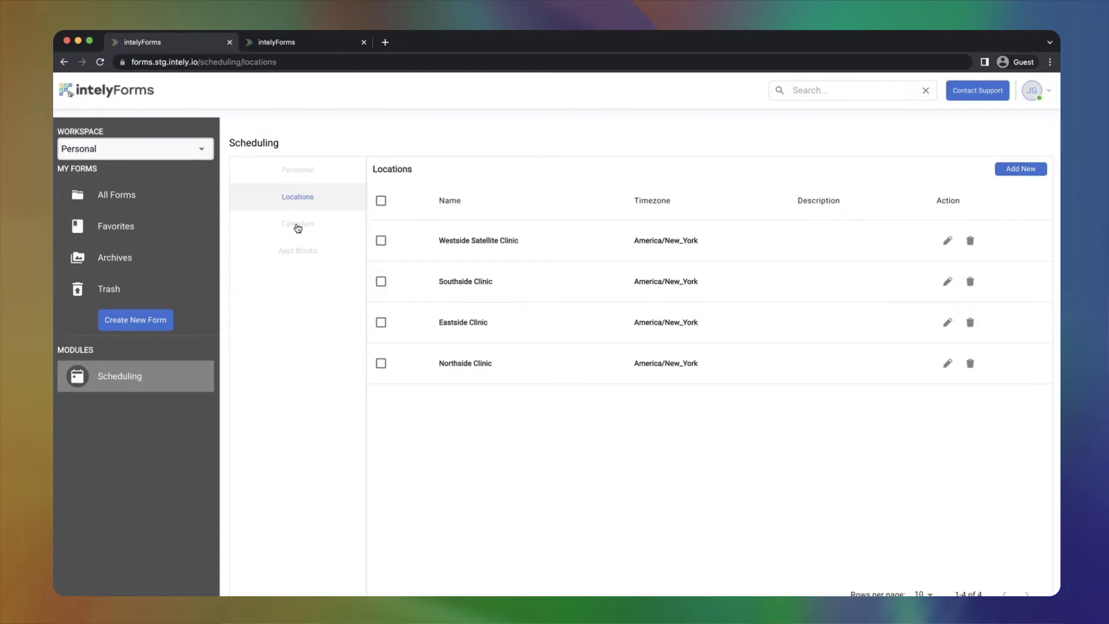
- Create a new calendar named for the new doctor '@ Westside Satellite Clinic'
click(297, 227)
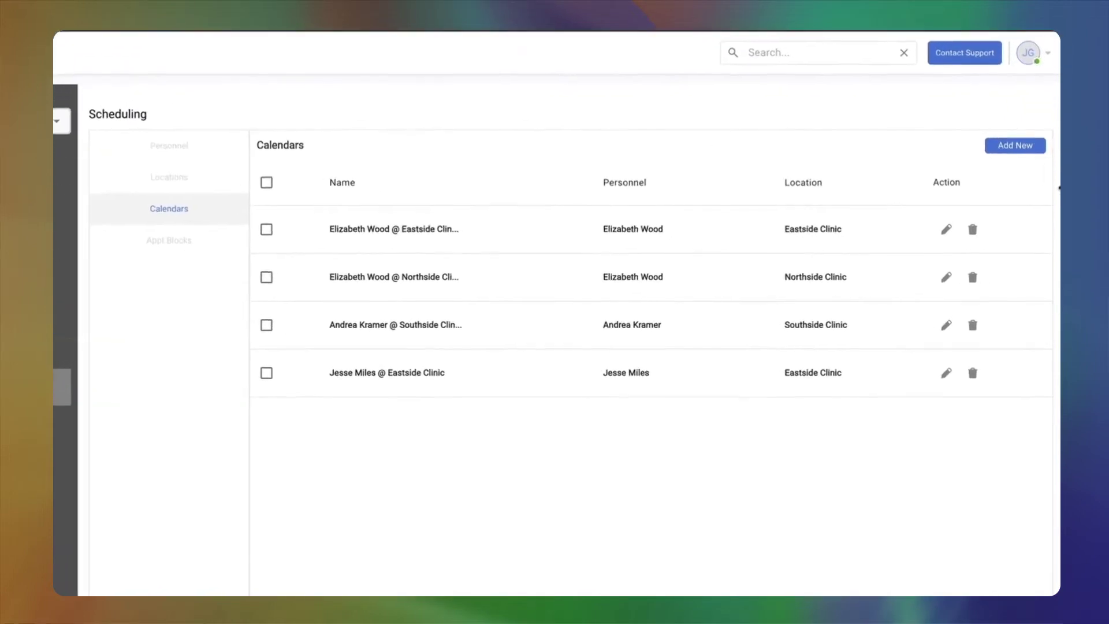
click(1015, 117)
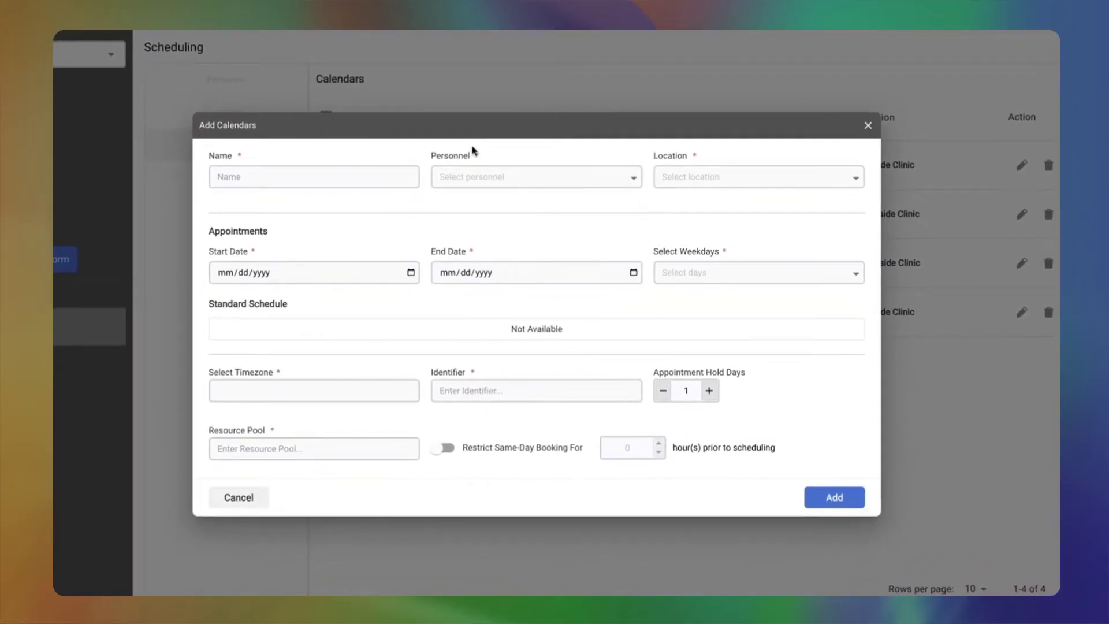
click(349, 181)
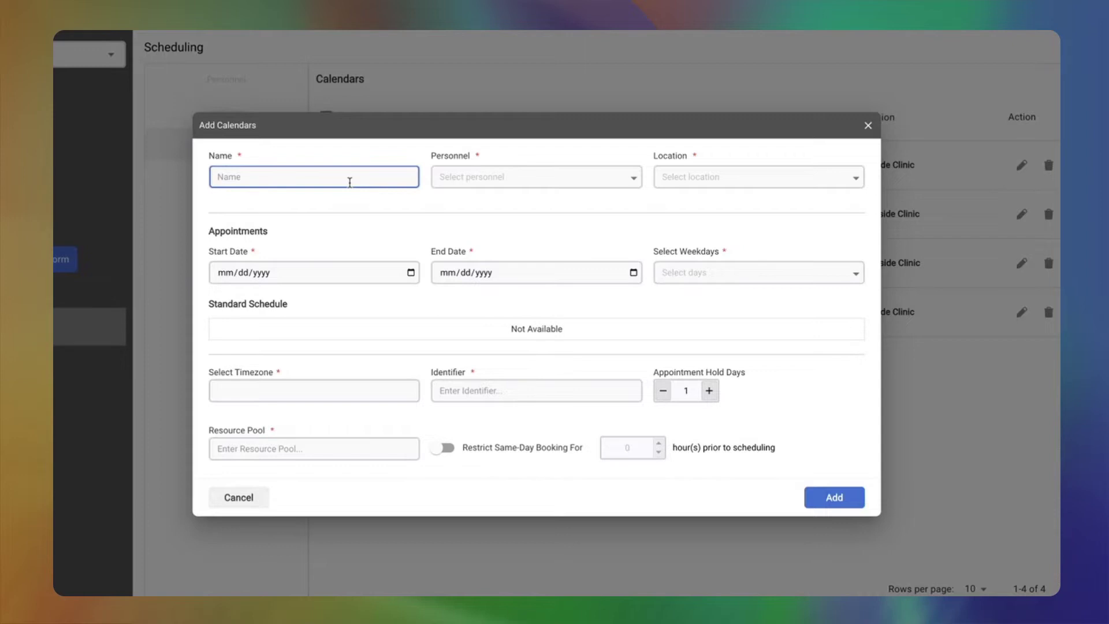
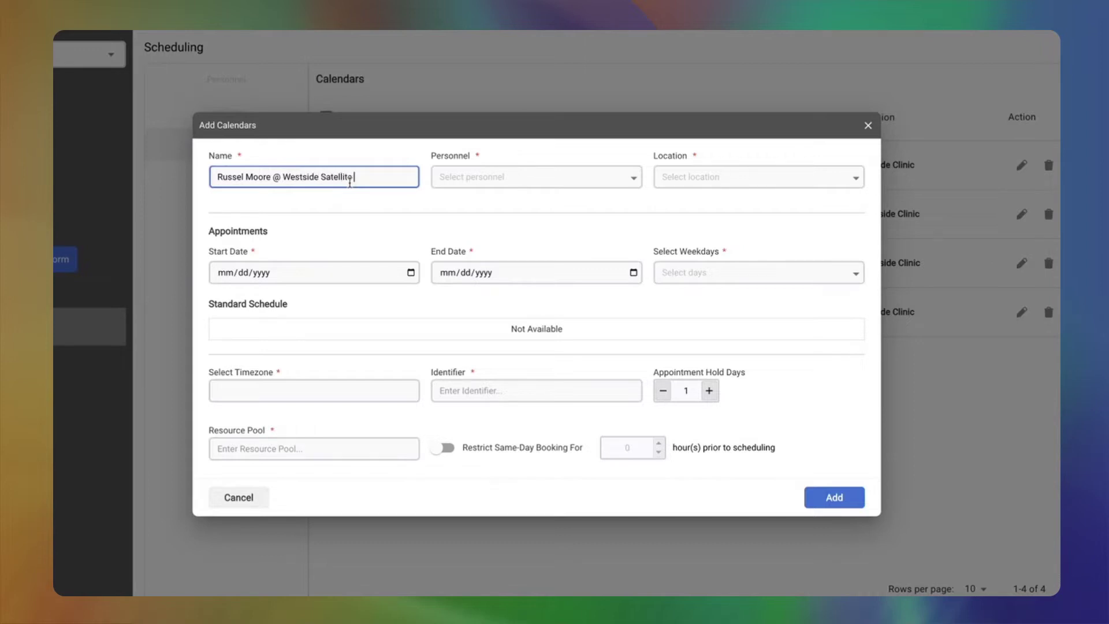
text(Clinic)
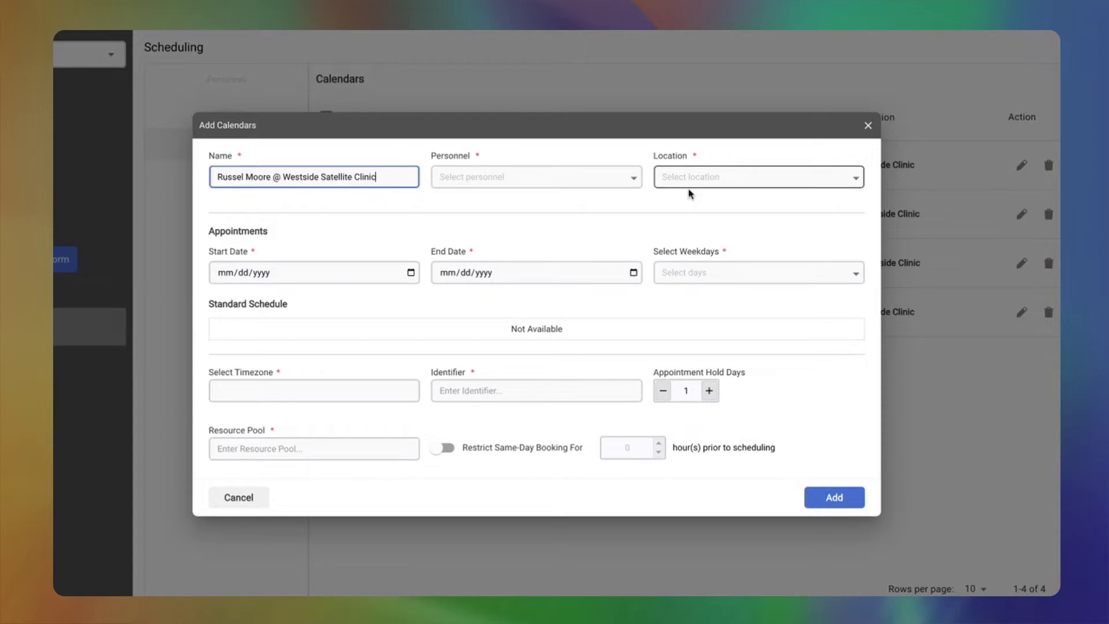
- Assign the new doctor as personnel and Westside Satellite Clinic as the calendar location
click(631, 181)
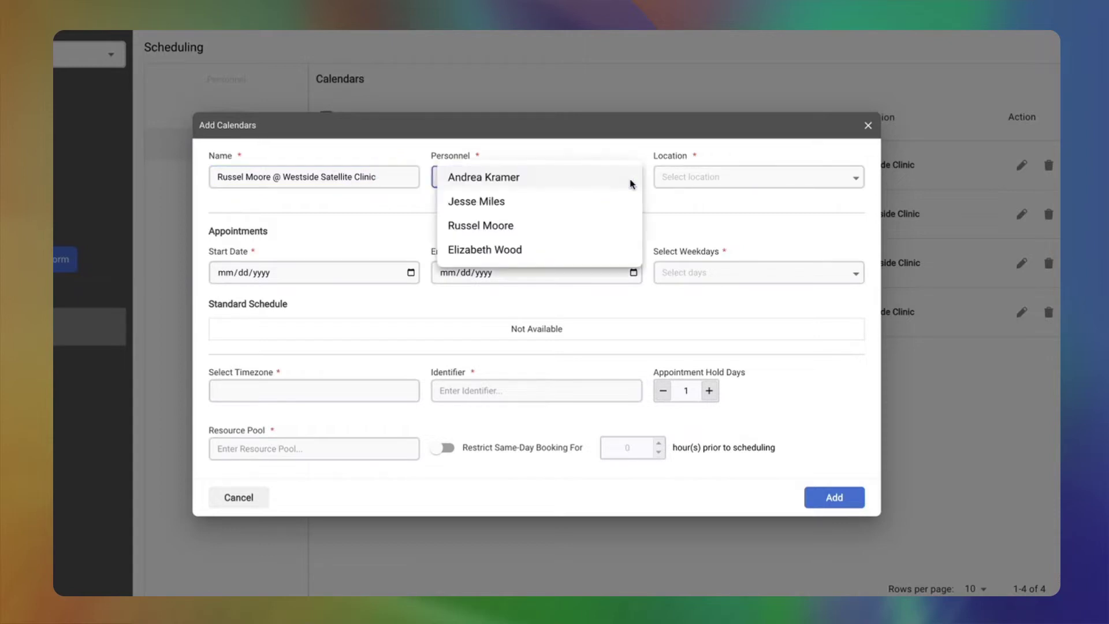
click(498, 230)
click(839, 181)
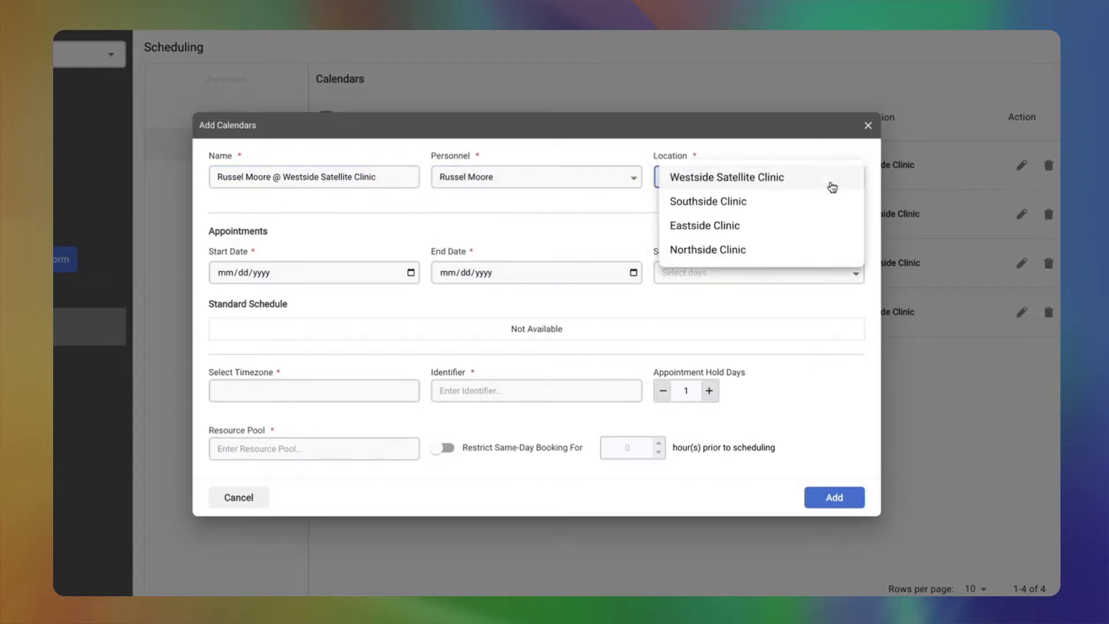
click(767, 179)
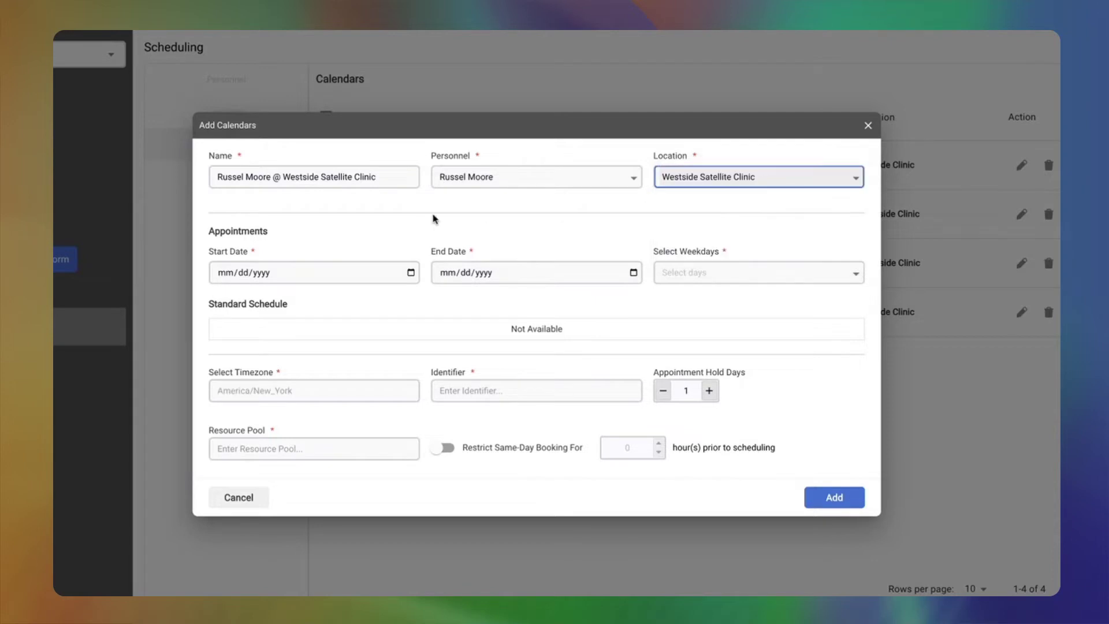
click(221, 274)
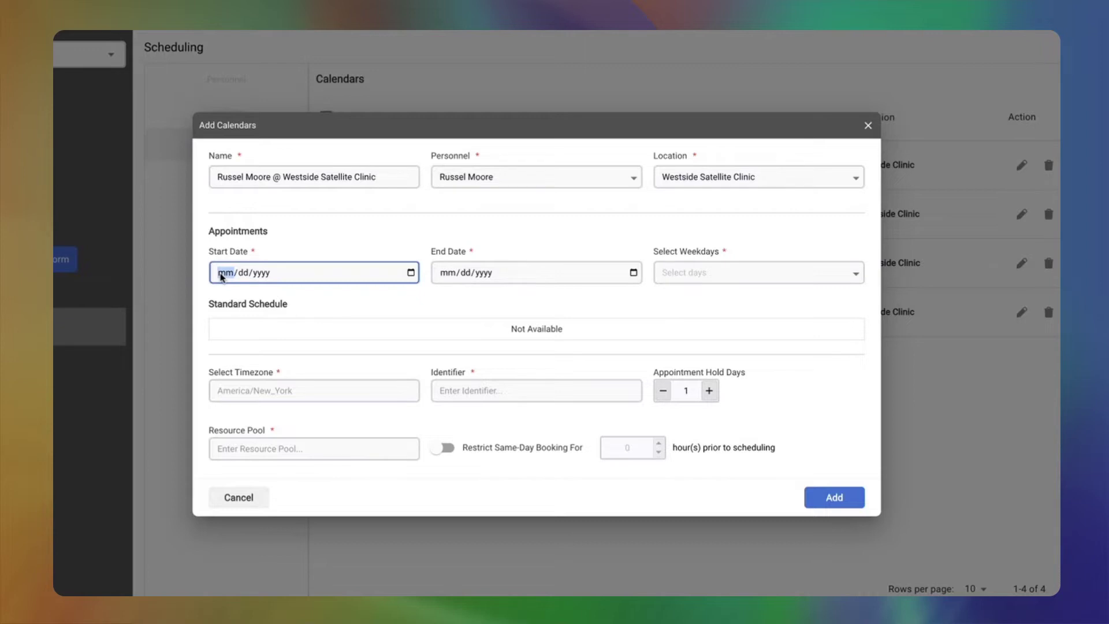
- Set the calendar to run from 01/01/2022 through 12/31/2100
text(01012022)
click(449, 272)
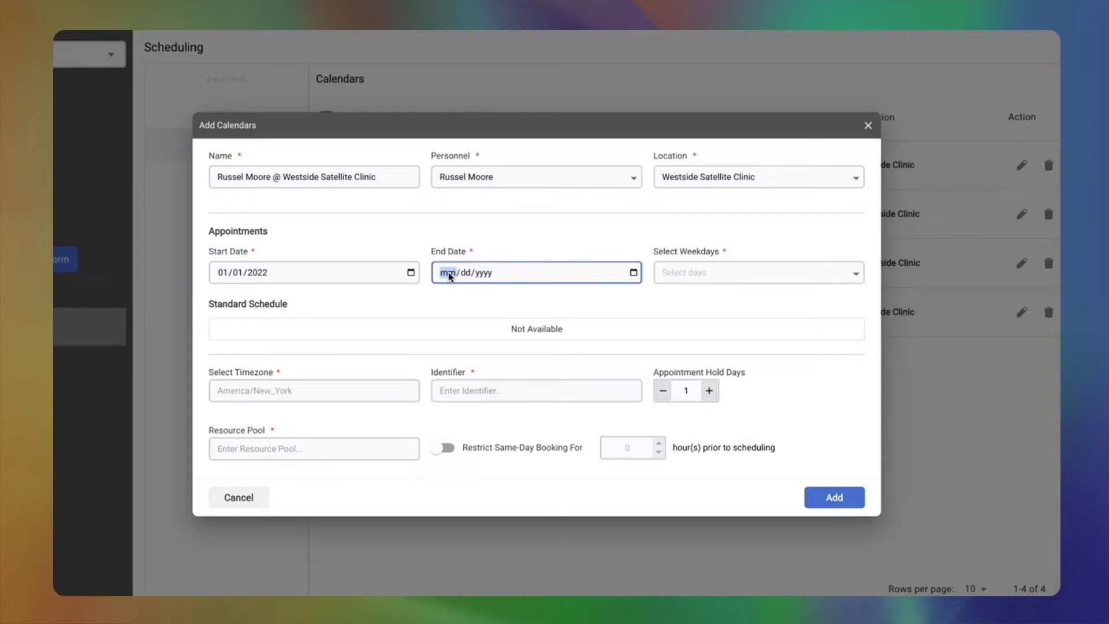
text(12/3)
text(1/2100)
- Select Monday, Thursday and Friday as weekdays and add a Monday time interval
click(856, 274)
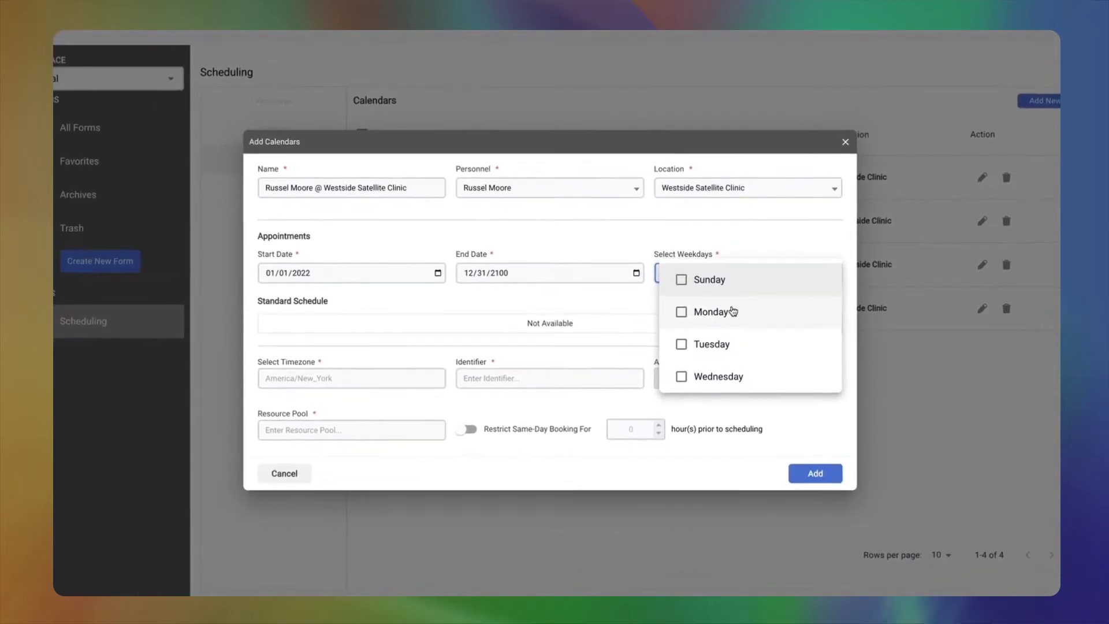
click(731, 312)
scroll(742, 301, down, 2)
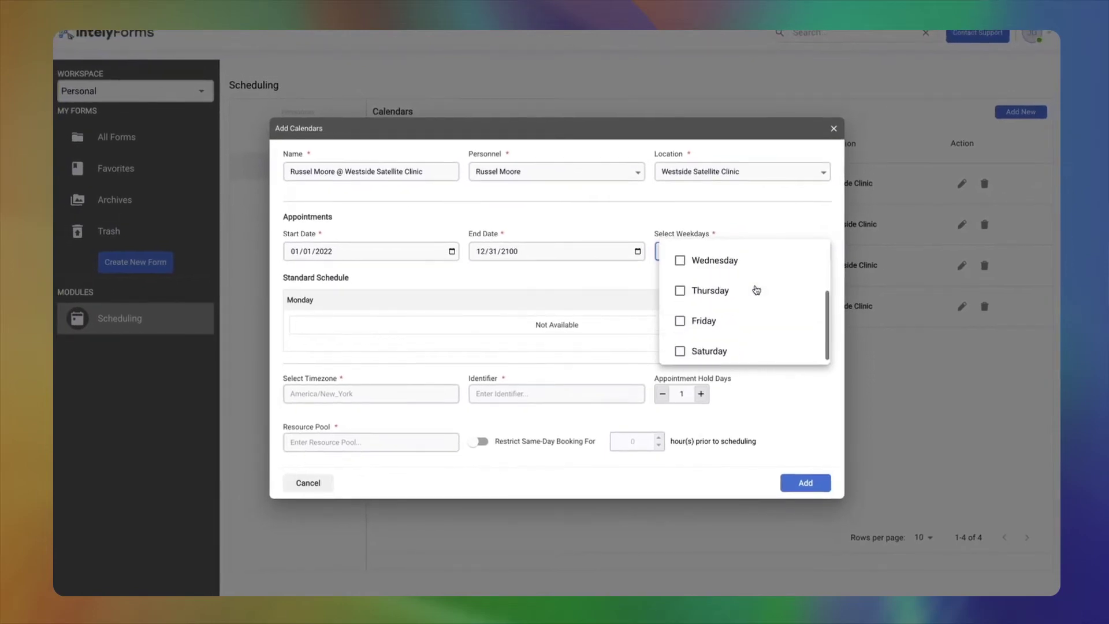
click(715, 294)
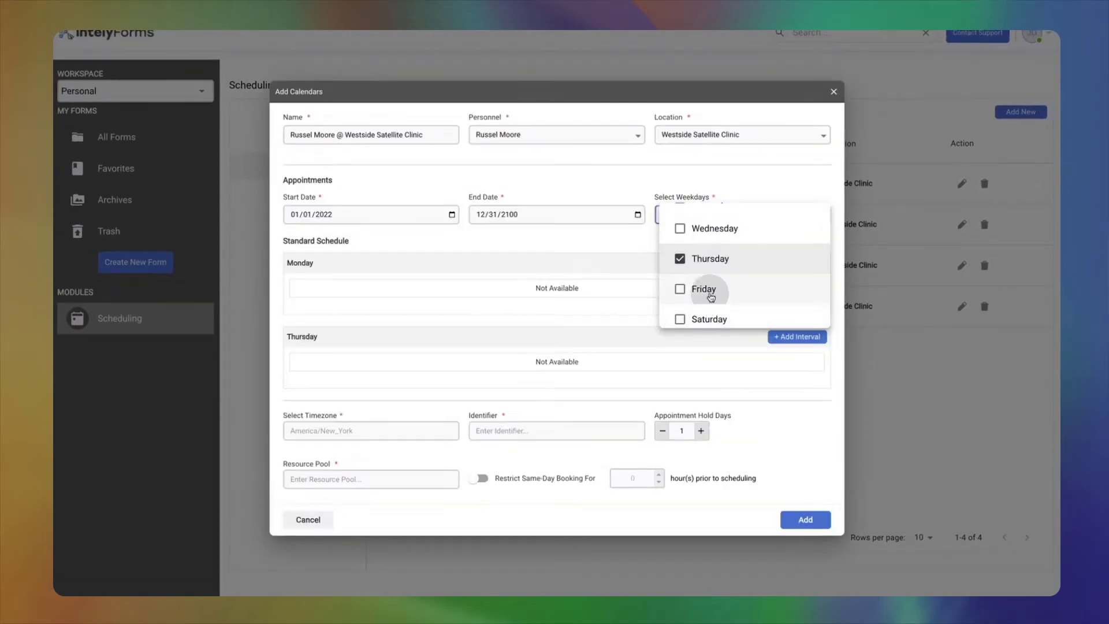
click(701, 289)
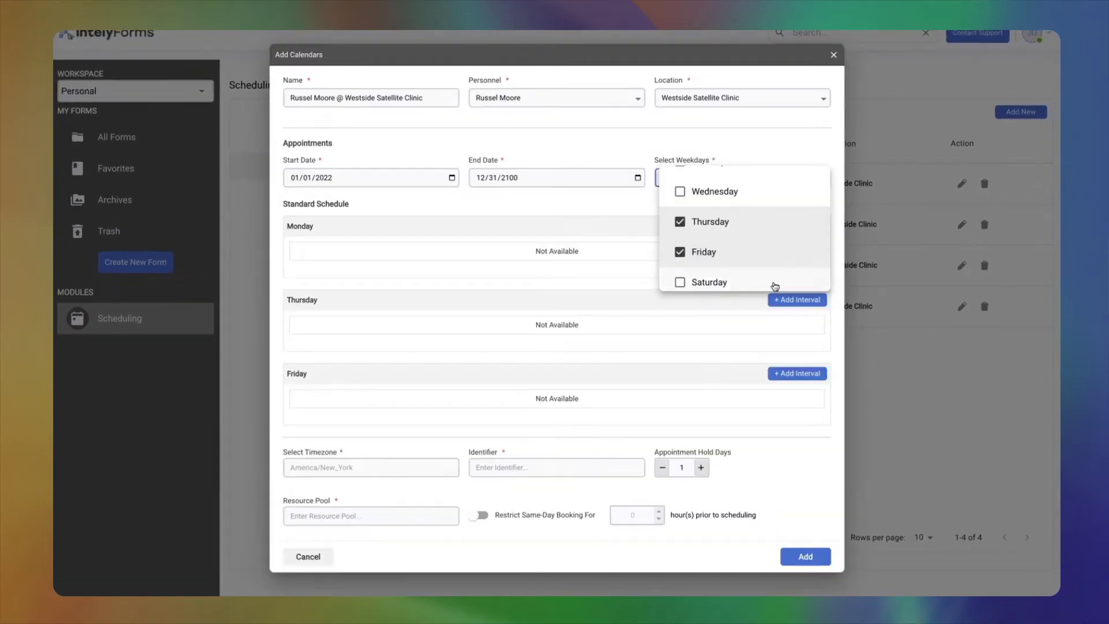
click(512, 224)
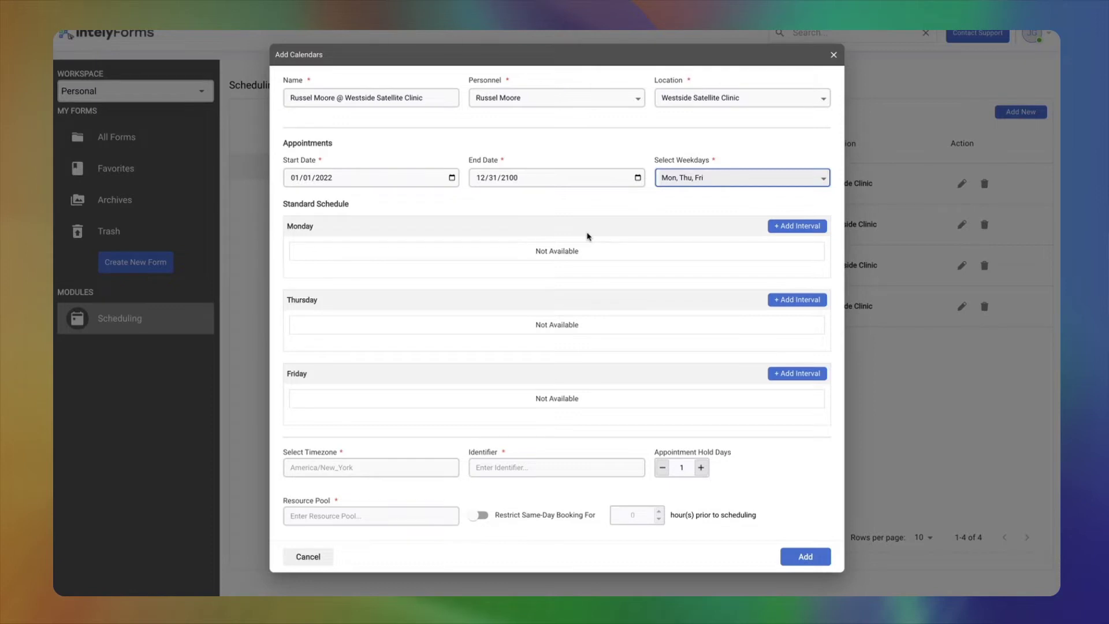
click(800, 226)
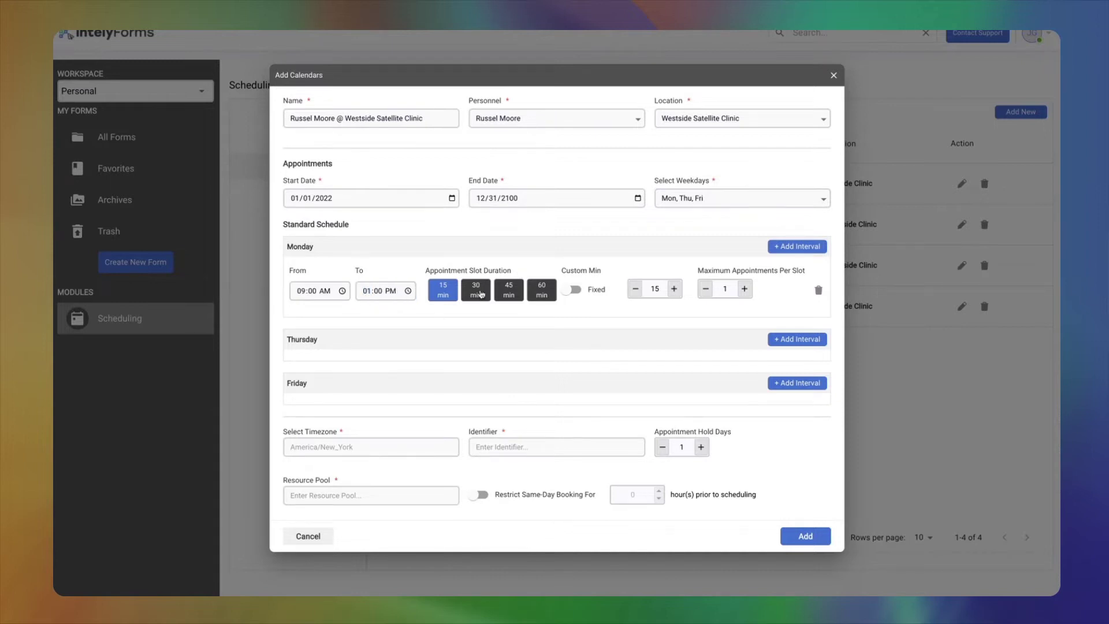
- Give Monday's 09:00 AM–01:00 PM interval a custom 20-minute slot length
click(479, 292)
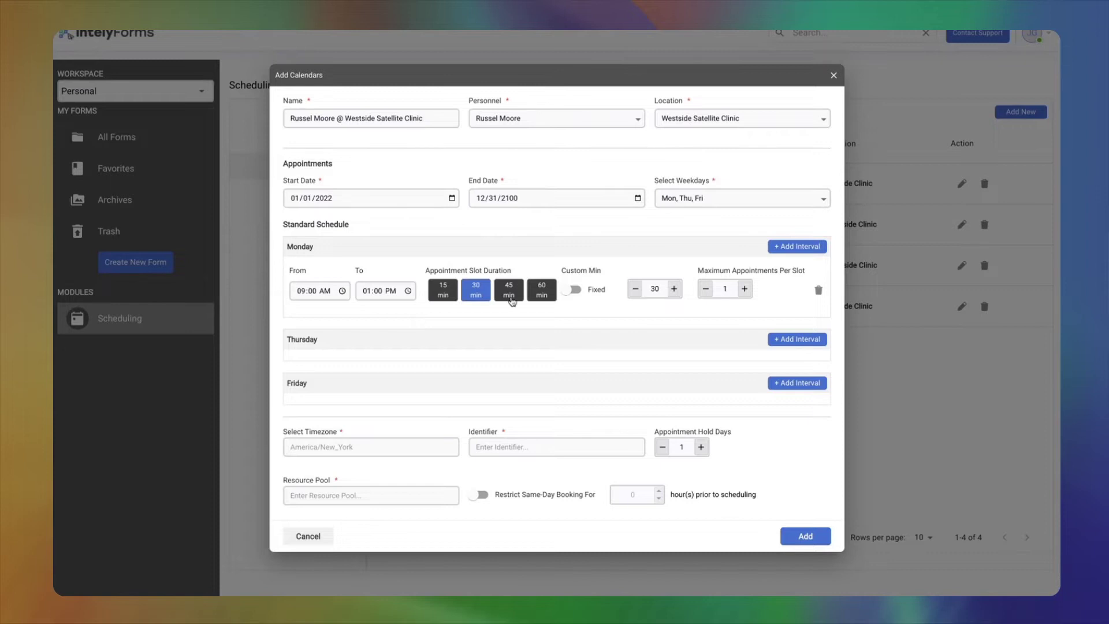
click(653, 287)
double_click(655, 293)
text(20)
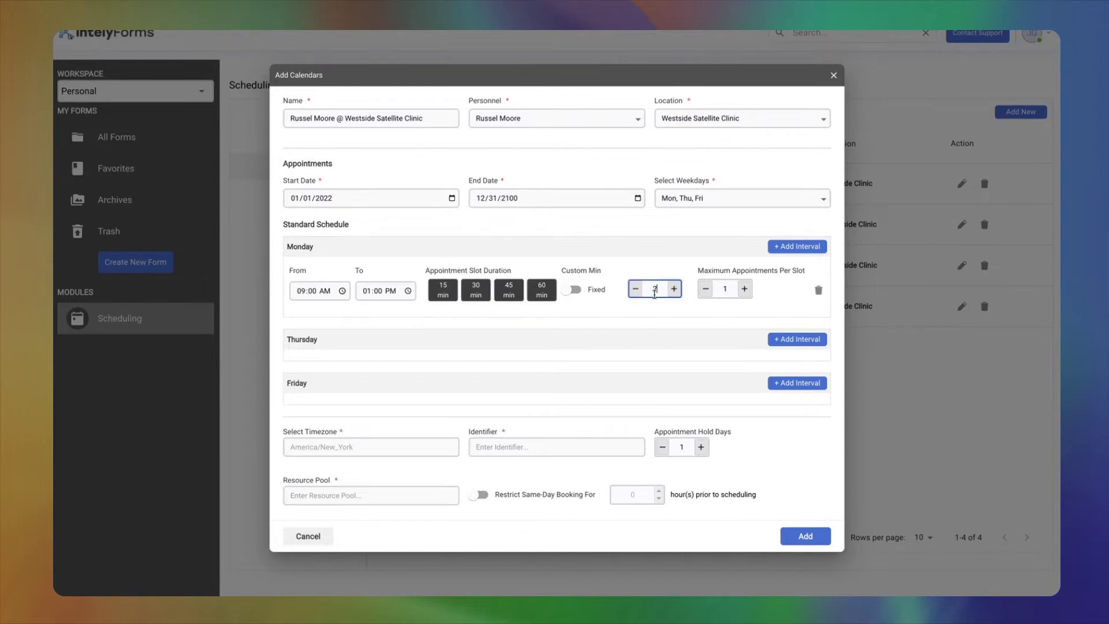
click(680, 266)
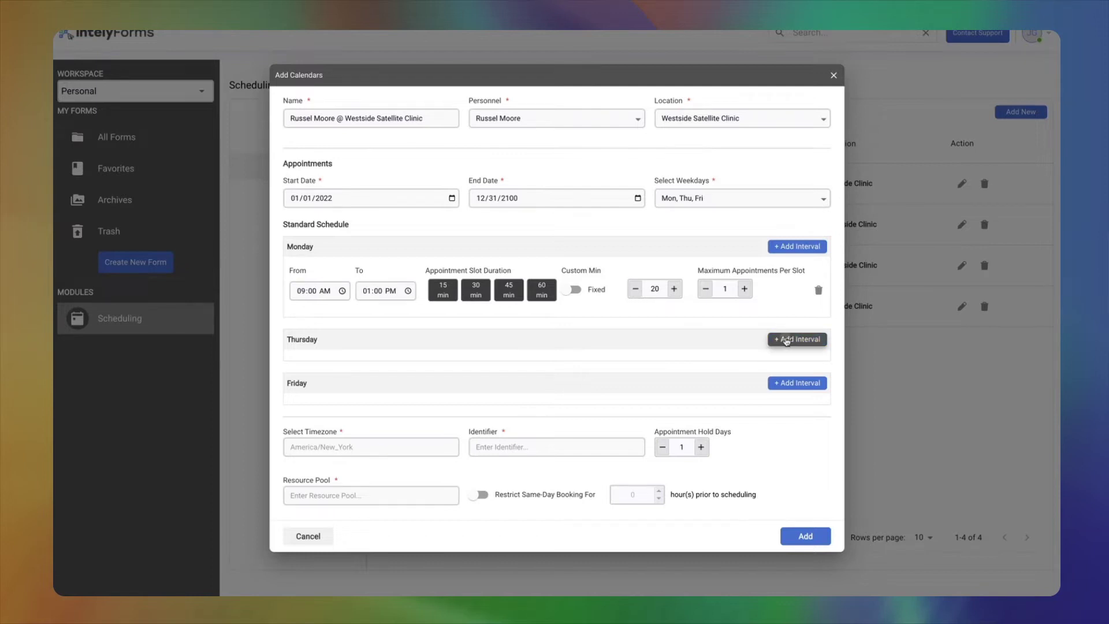
- Add a Thursday interval from 09:00 AM to 11:00 AM with 30-minute slots
click(788, 340)
click(373, 361)
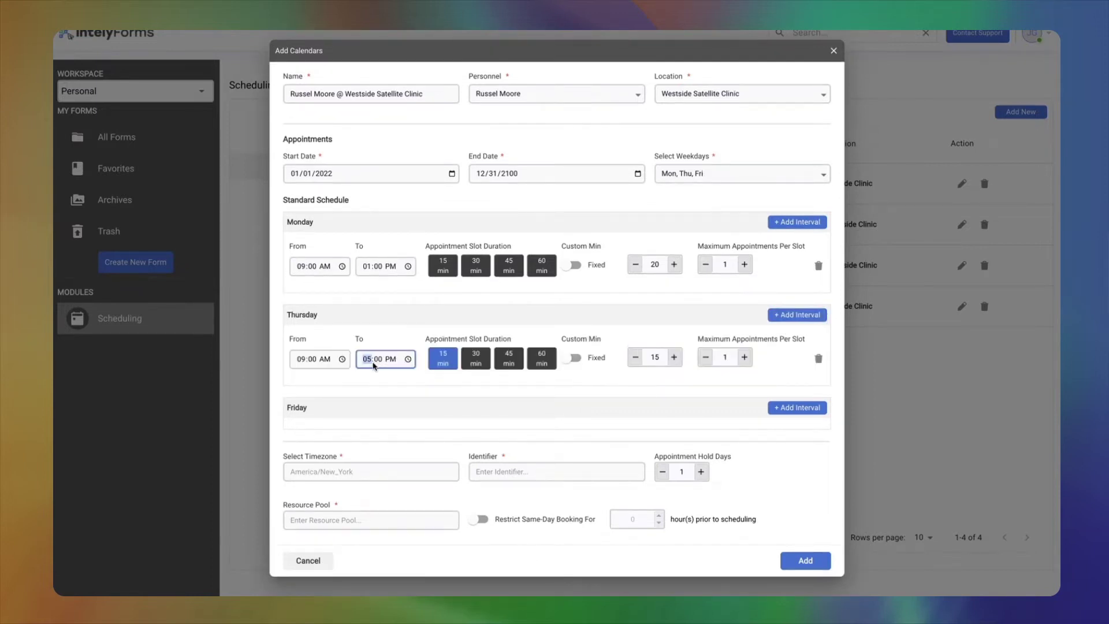
text(11)
key(Right)
key(a)
click(474, 362)
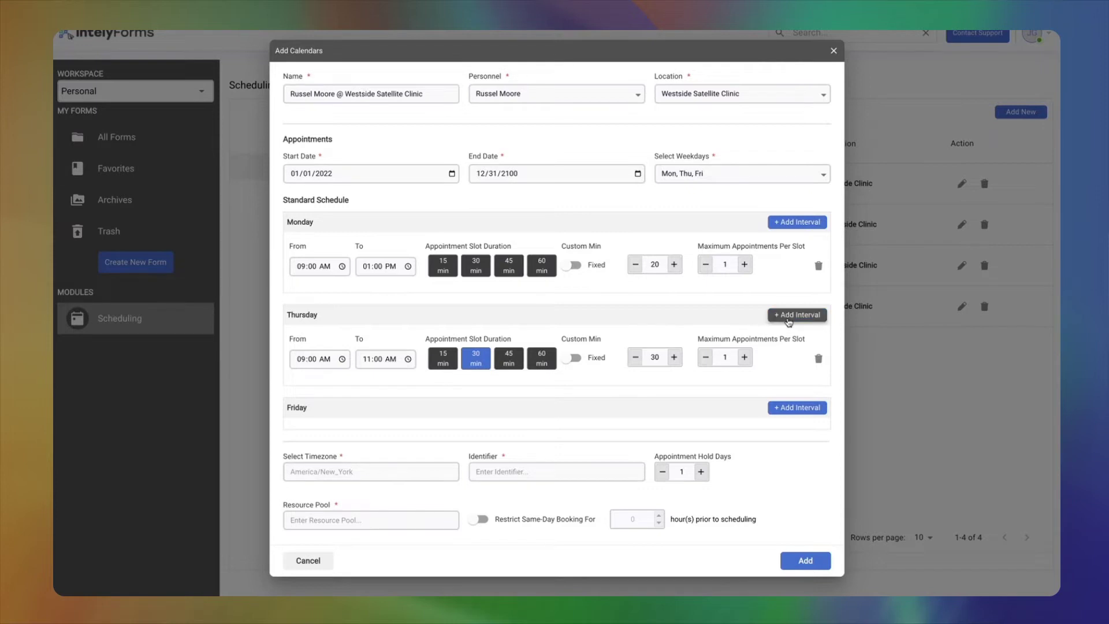
- Add a second Thursday interval from 12:00 PM to 04:00 PM with 30-minute slots
click(788, 318)
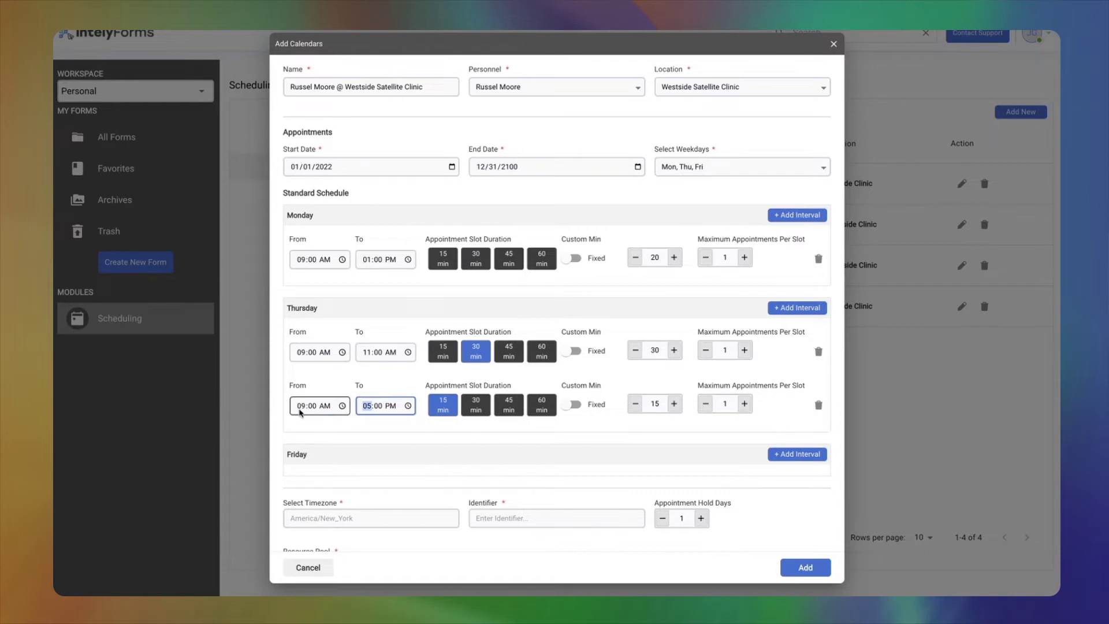
click(300, 408)
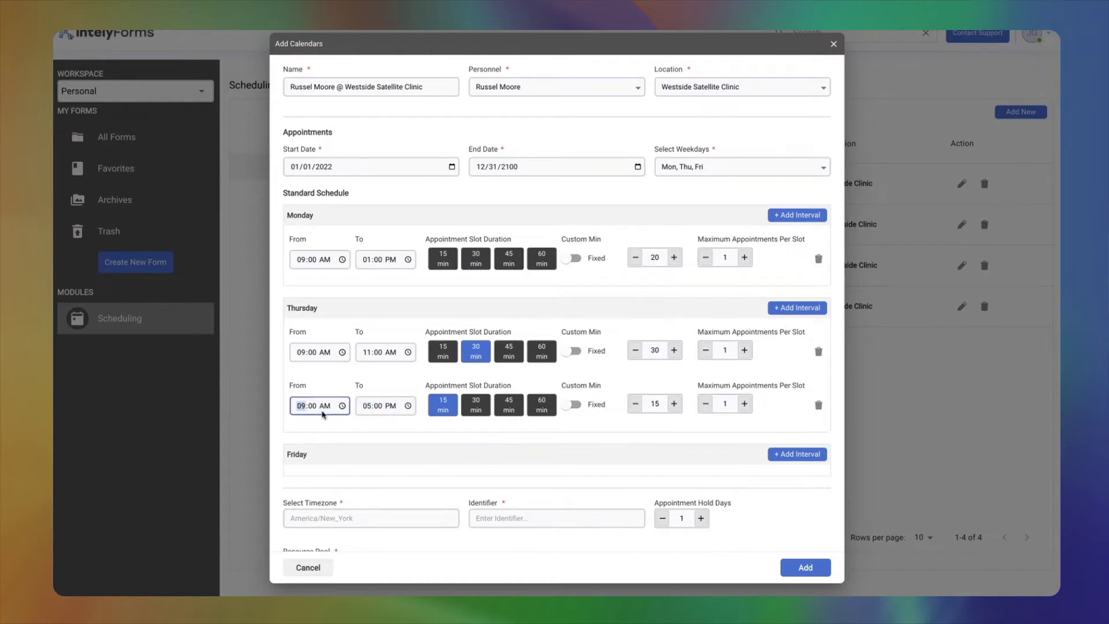
text(12)
click(324, 406)
click(368, 408)
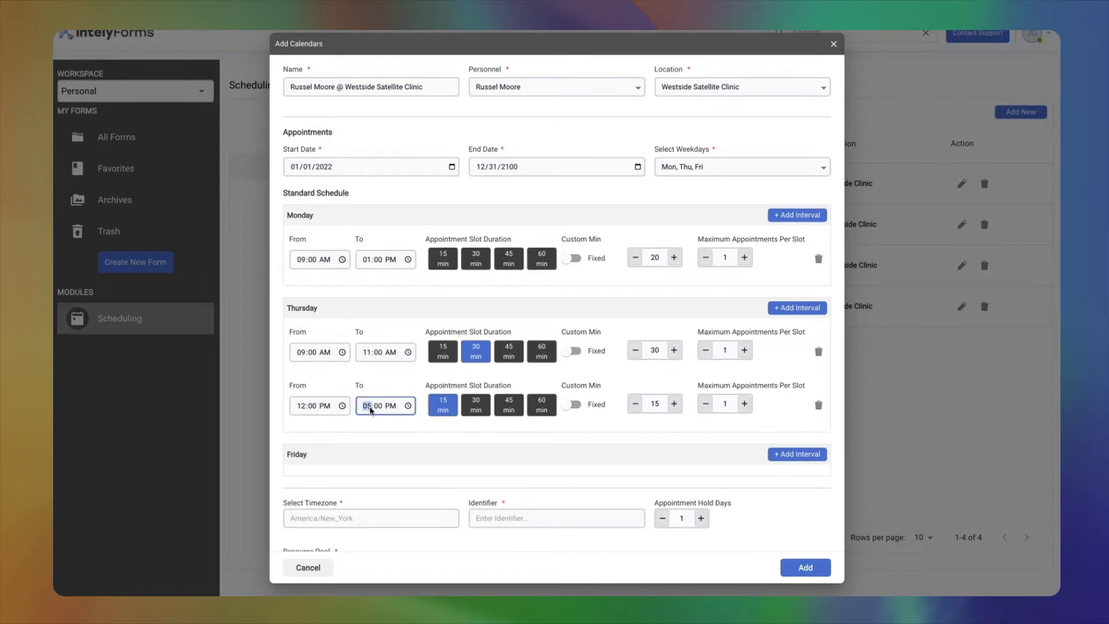
text(4)
click(477, 409)
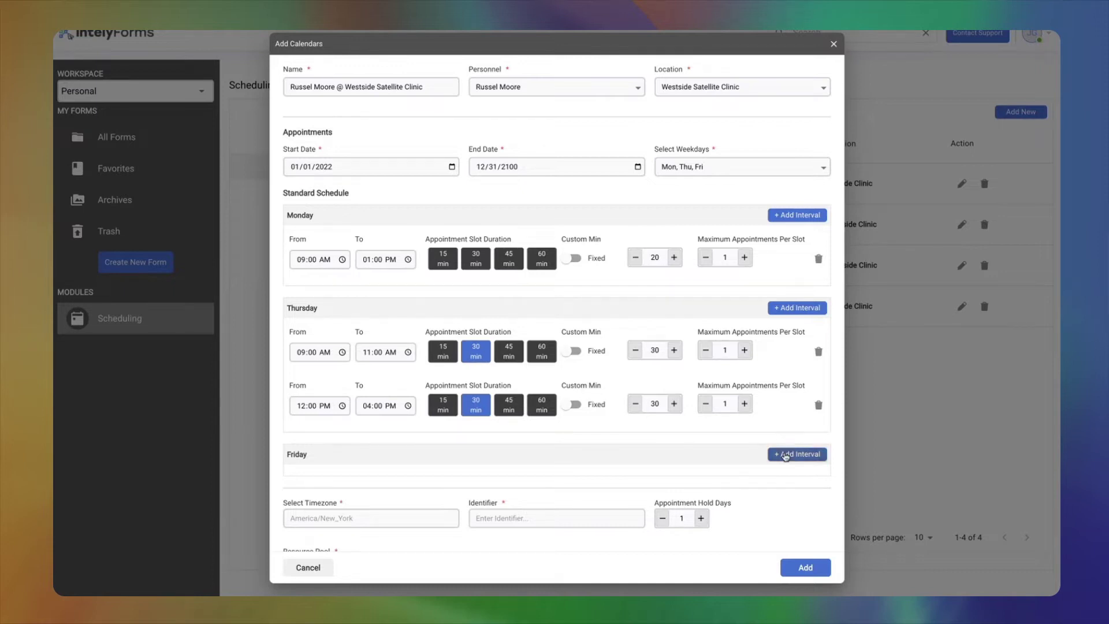
- Add a Friday interval from 08:00 AM to 11:00 PM with 30-minute slots
click(786, 456)
scroll(456, 424, down, 2)
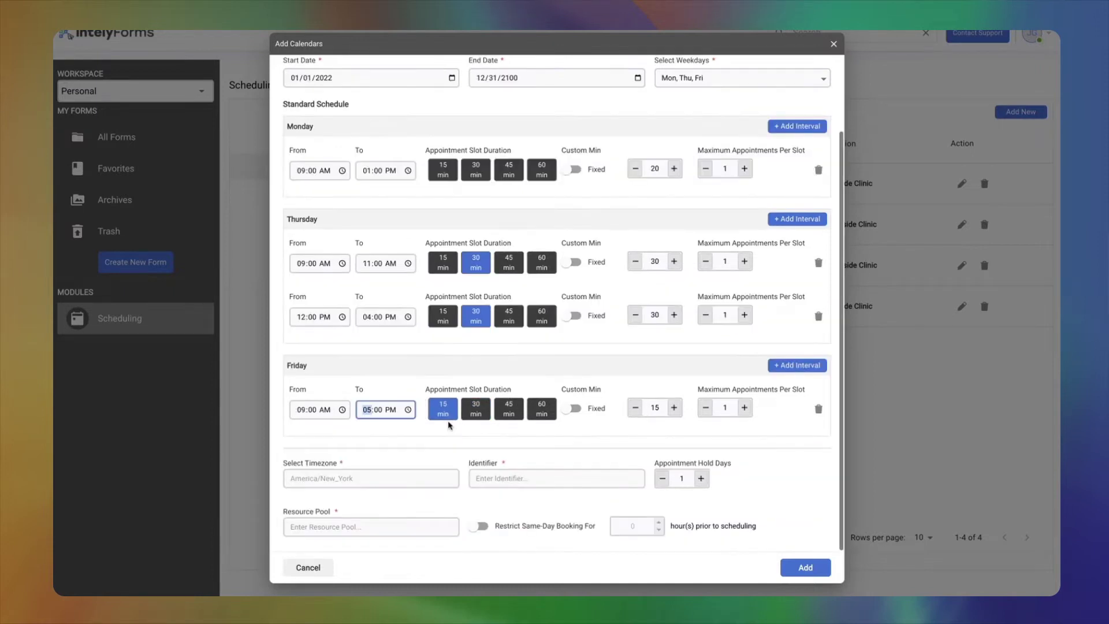
text(11)
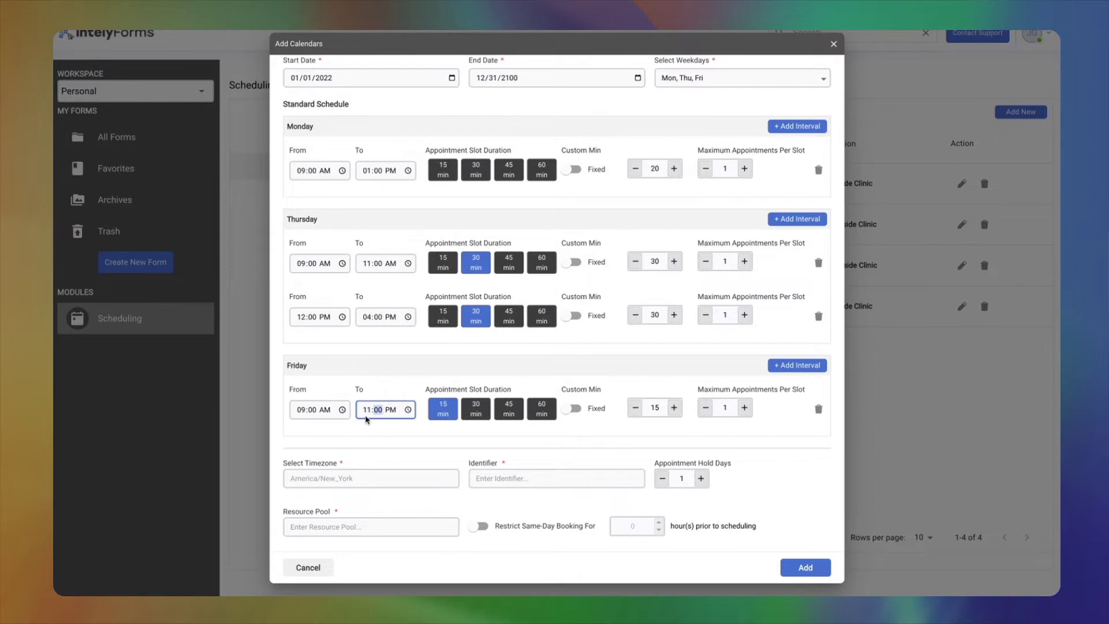
click(300, 410)
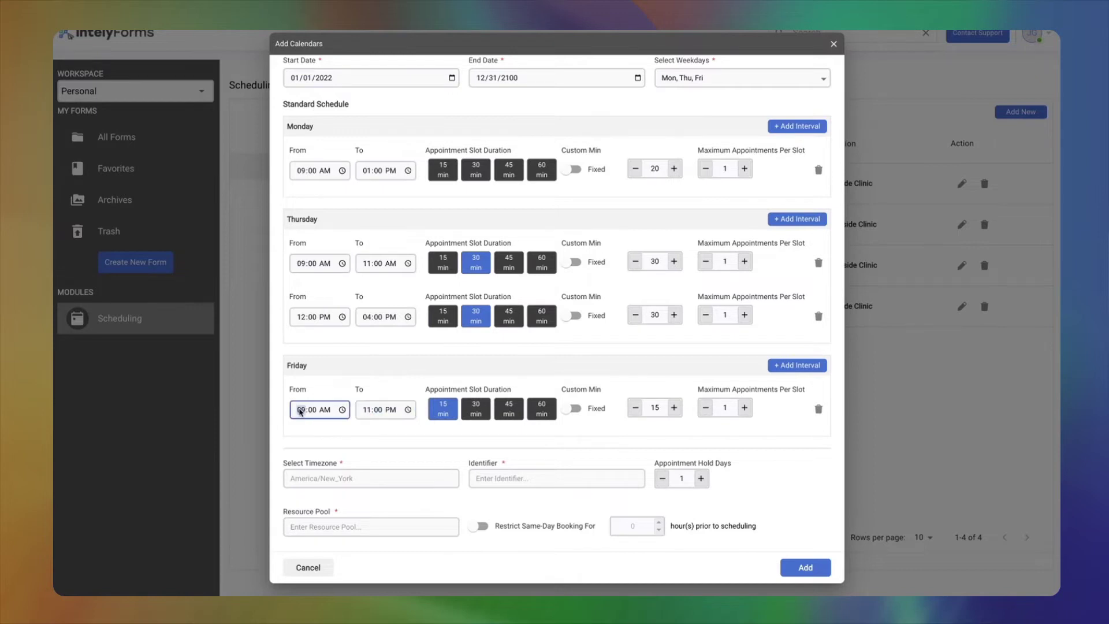
text(8)
click(488, 410)
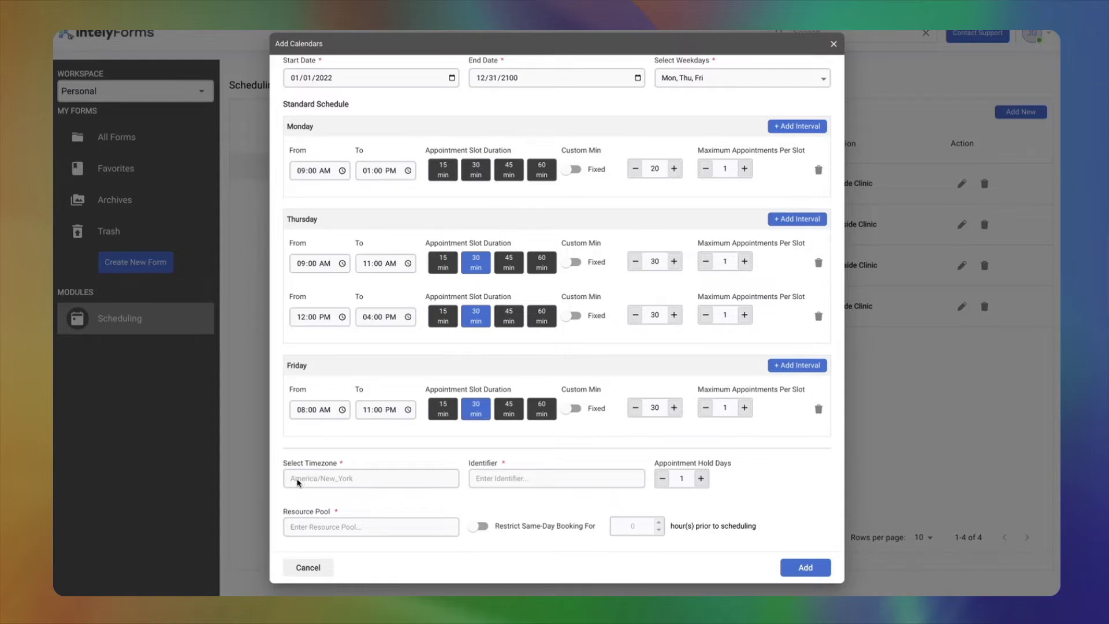
- Check the America/New_York timezone value and review the finished calendar form
double_click(335, 481)
triple_click(389, 473)
click(333, 484)
scroll(363, 488, up, 3)
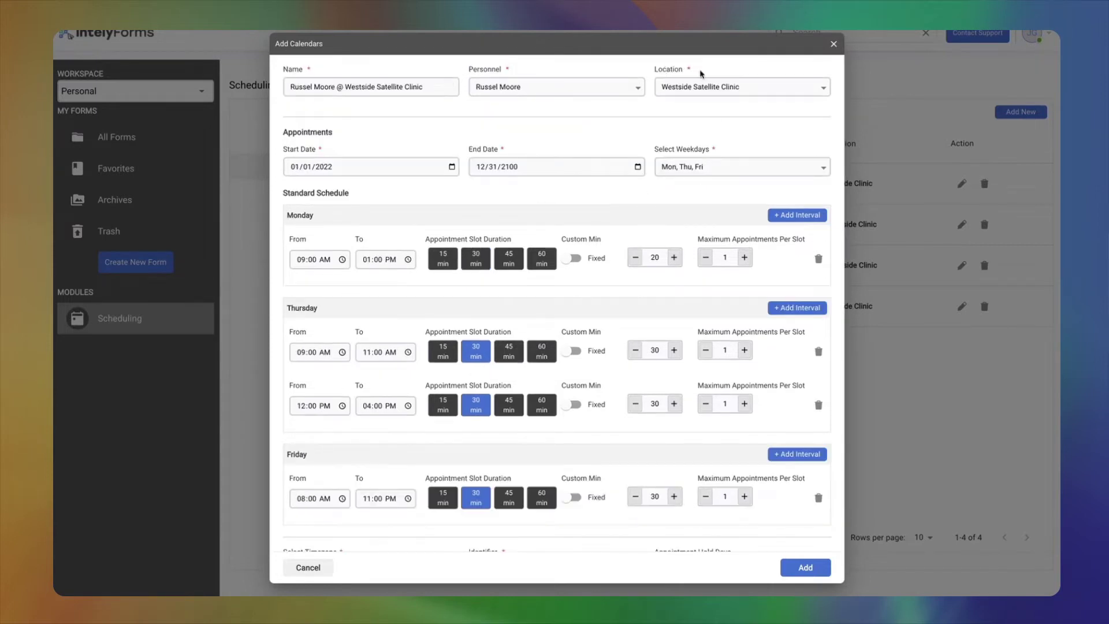
scroll(436, 295, down, 3)
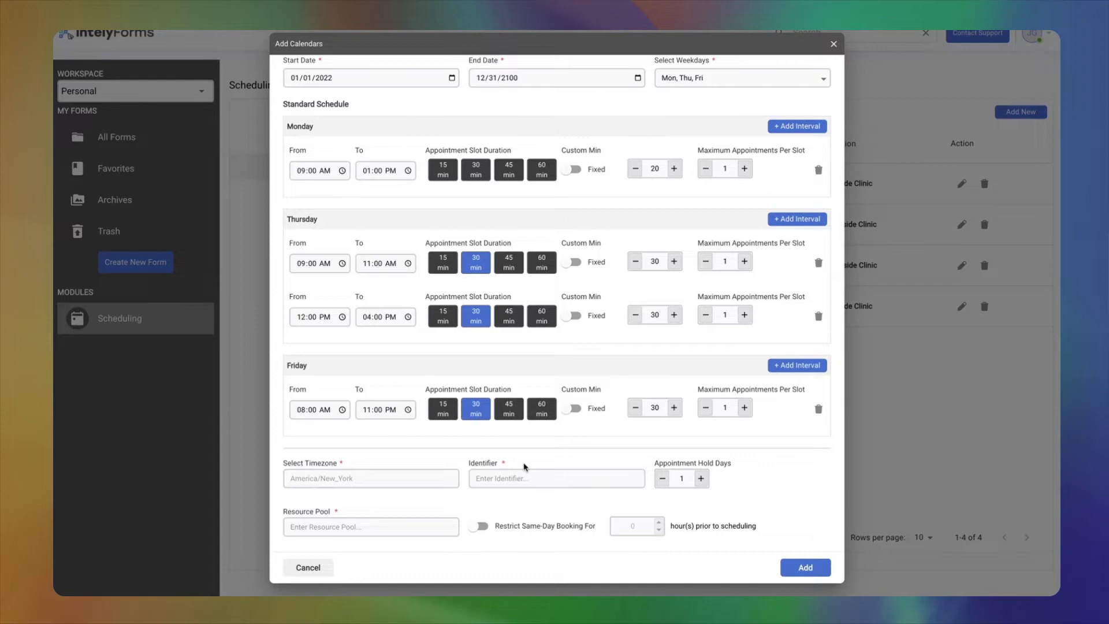
- Enter RM-WSC as the calendar identifier
click(520, 474)
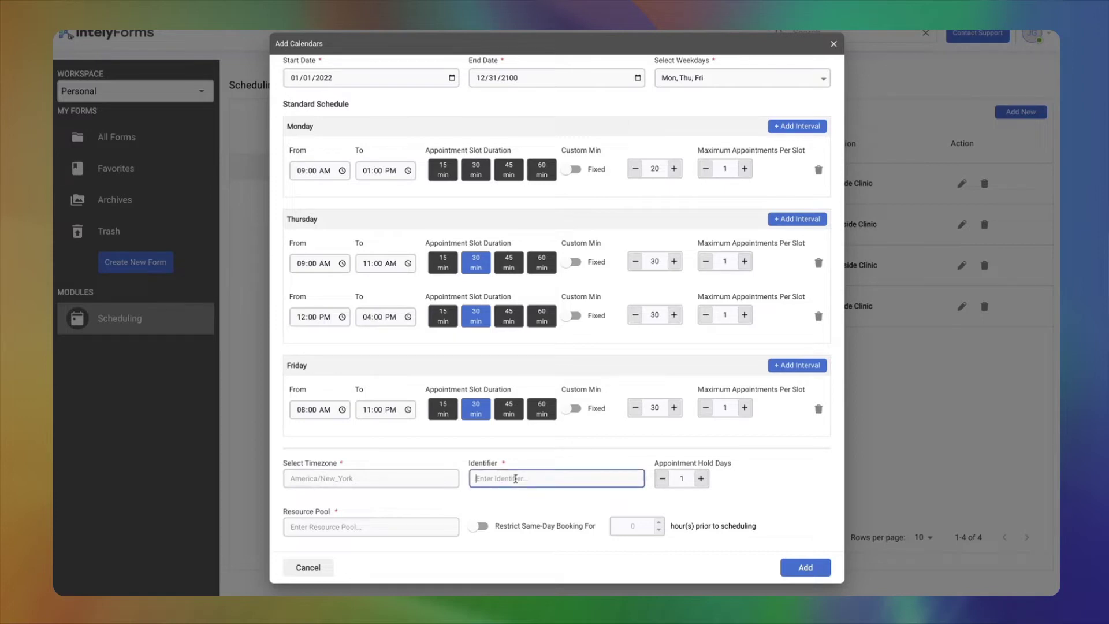
text(RM-WSC)
drag(475, 479, 503, 478)
click(518, 478)
- Set appointment hold days to 31 and resource pool to 1, and enable same-day booking restriction
click(682, 480)
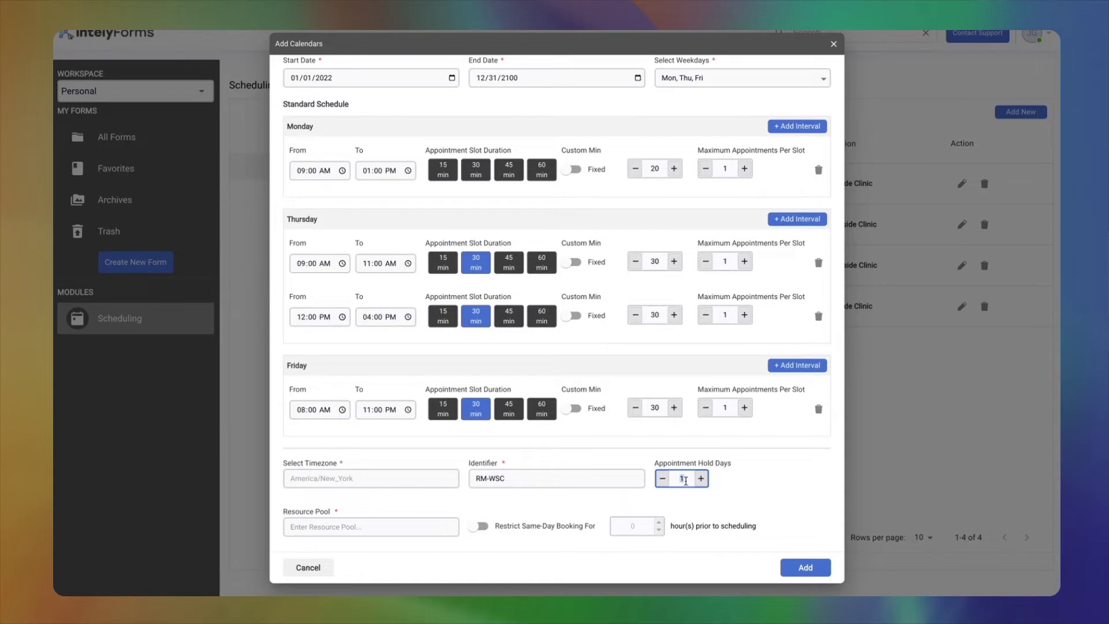
text(3)
click(295, 526)
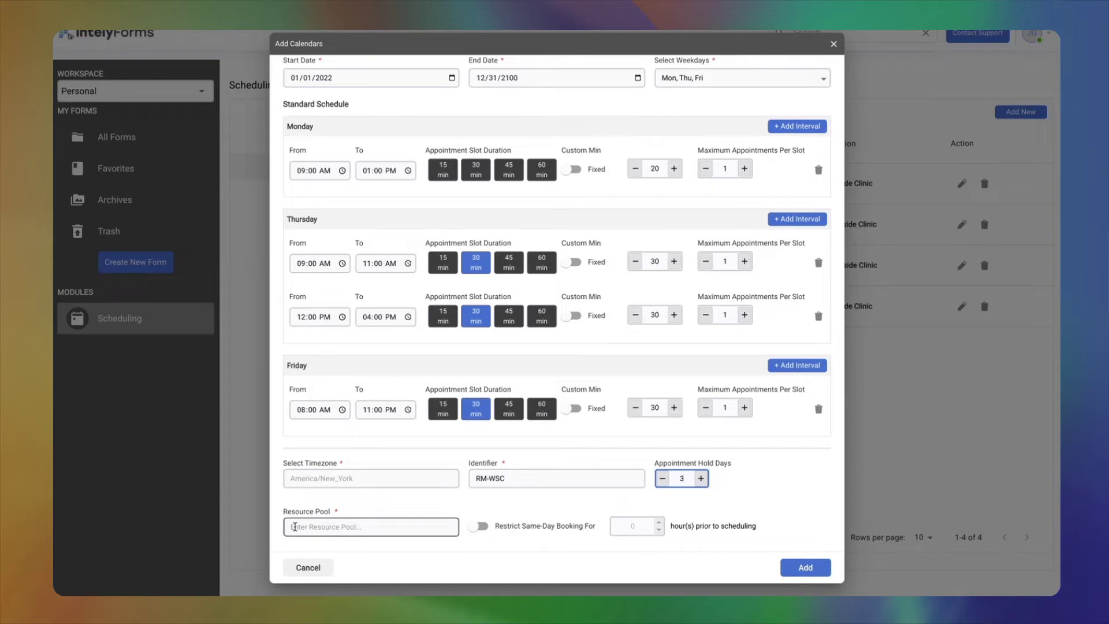
text(1)
click(352, 527)
text(1)
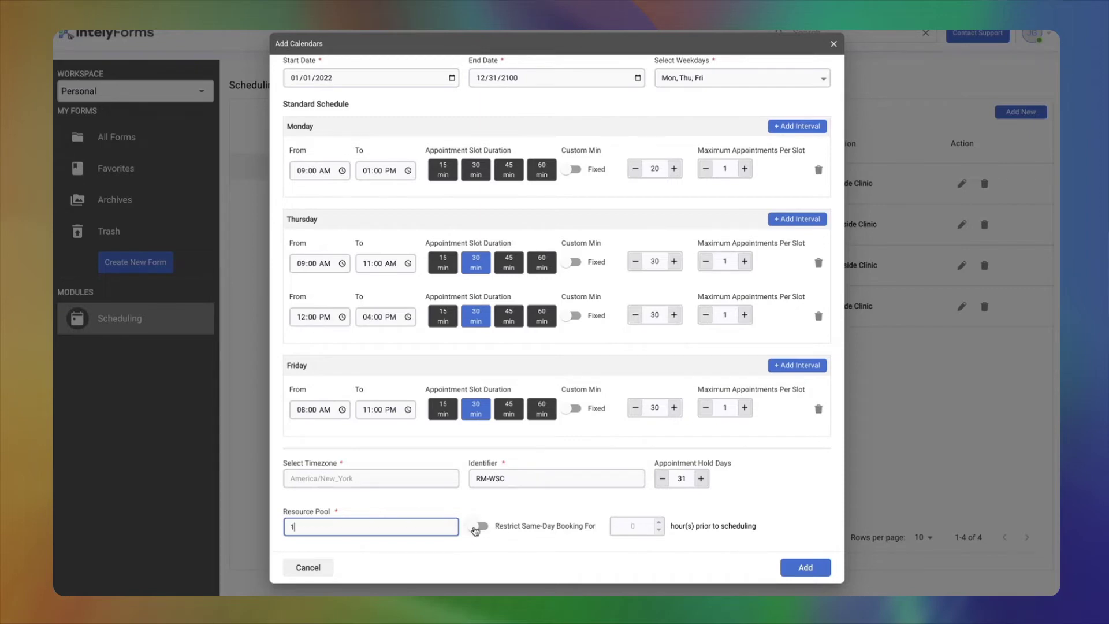
click(477, 528)
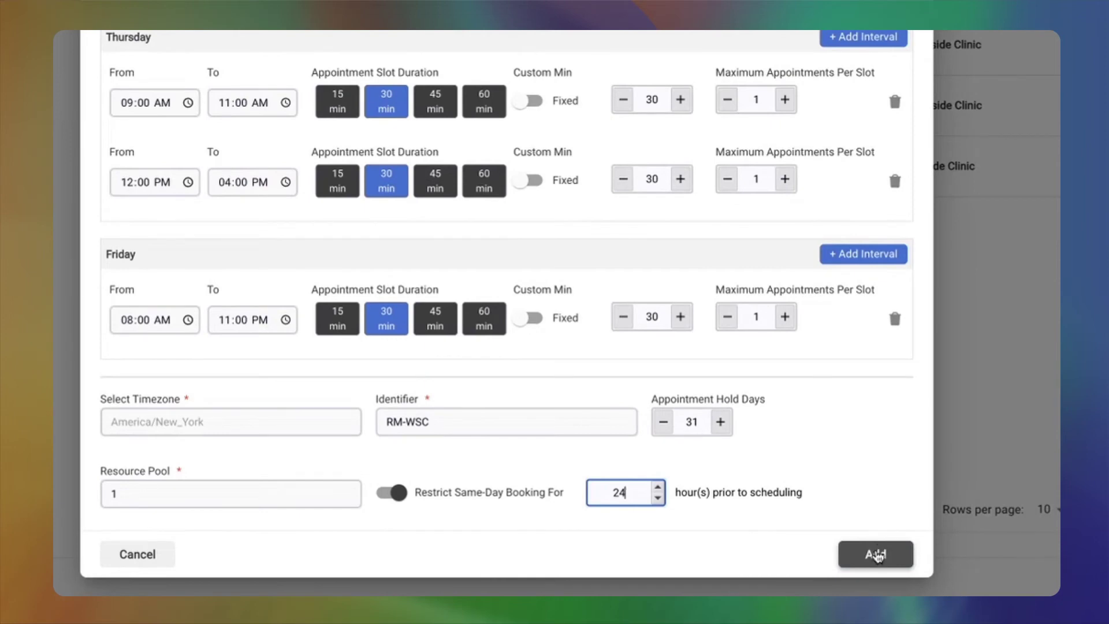
- Save the new Westside Satellite Clinic calendar and go to the empty Appointment Blocks list
click(876, 555)
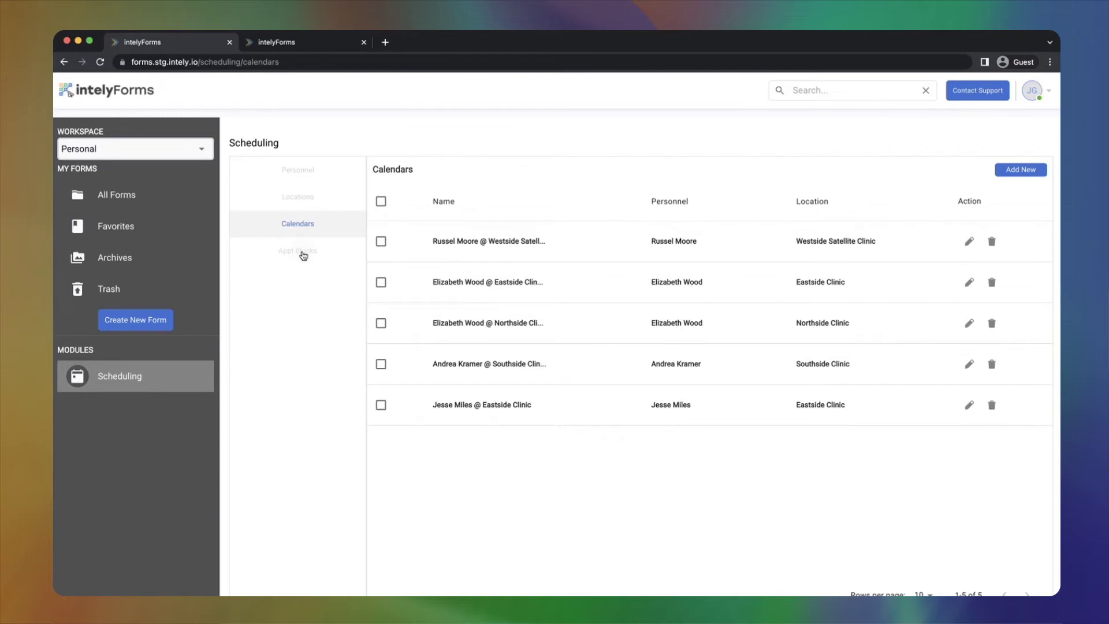
click(303, 256)
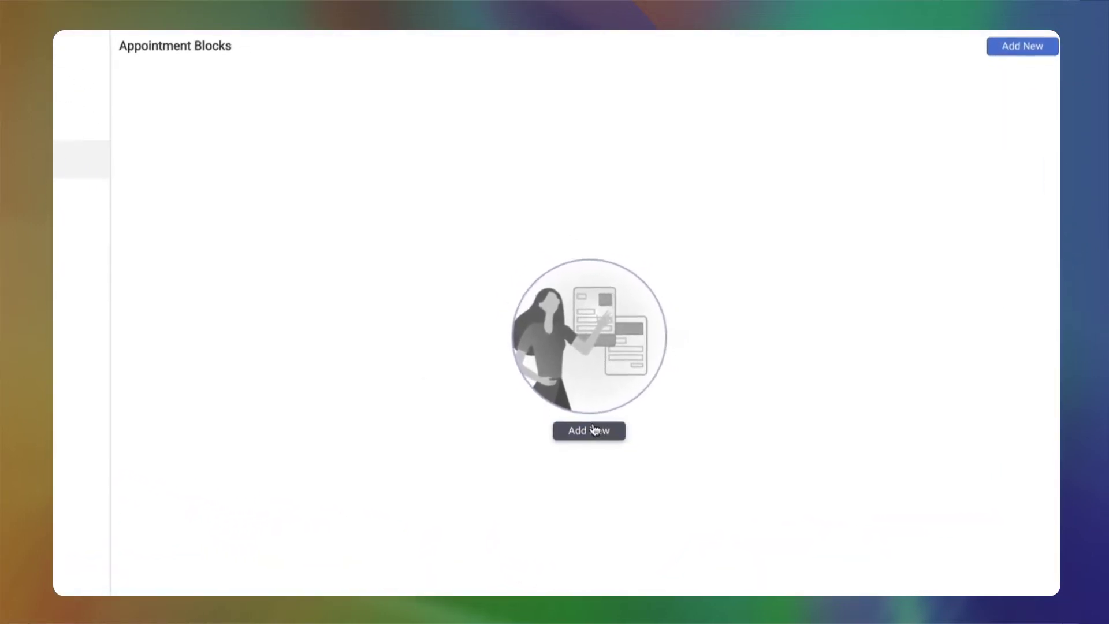
- Start a new appointment block for the staff member at Westside Satellite Clinic
click(613, 436)
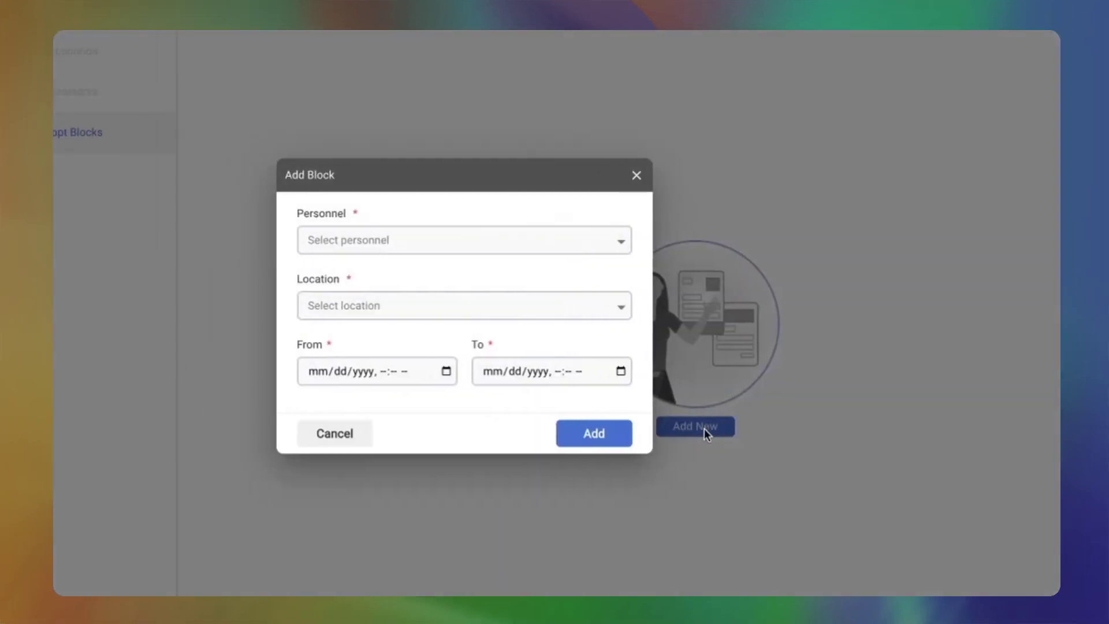
click(508, 242)
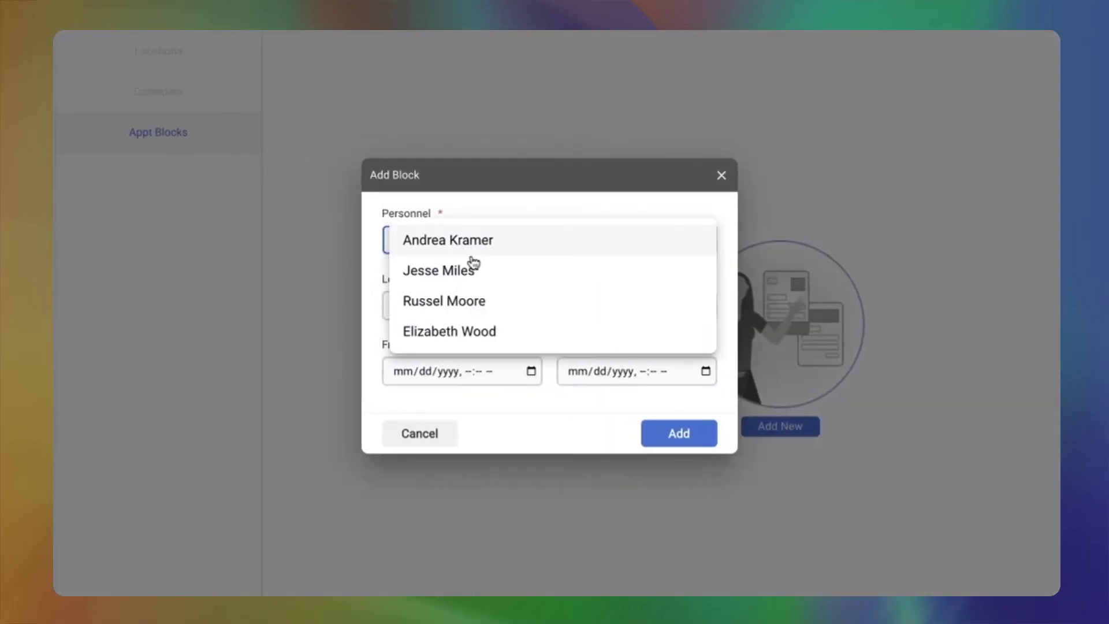
click(491, 312)
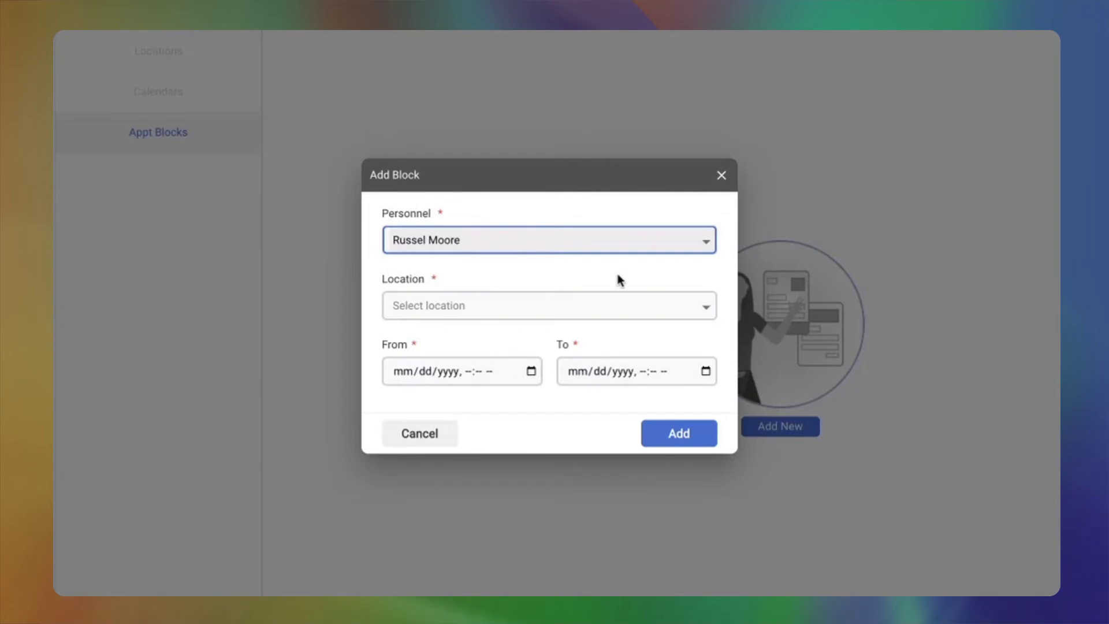
click(609, 315)
click(563, 316)
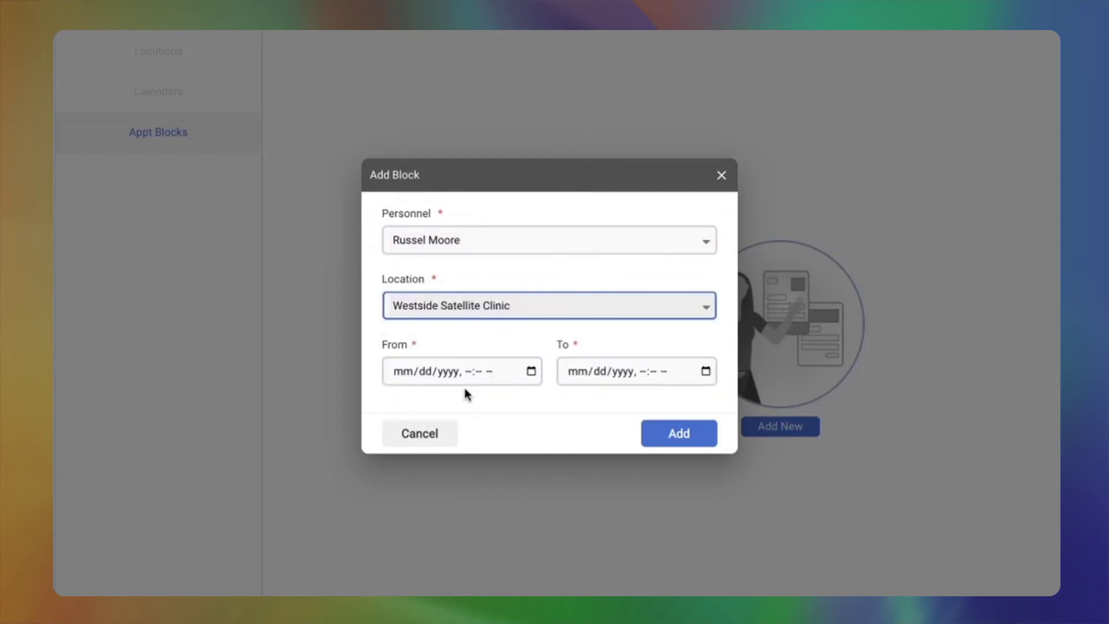
- Set the block's start to 07/22/2022 08:00 AM
click(529, 334)
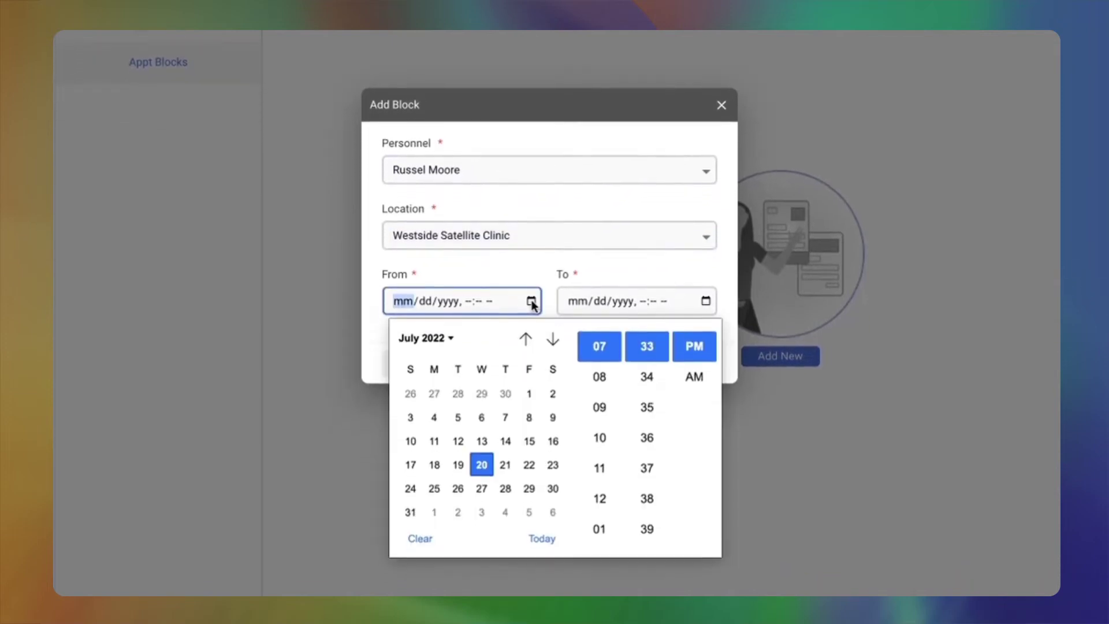
click(528, 459)
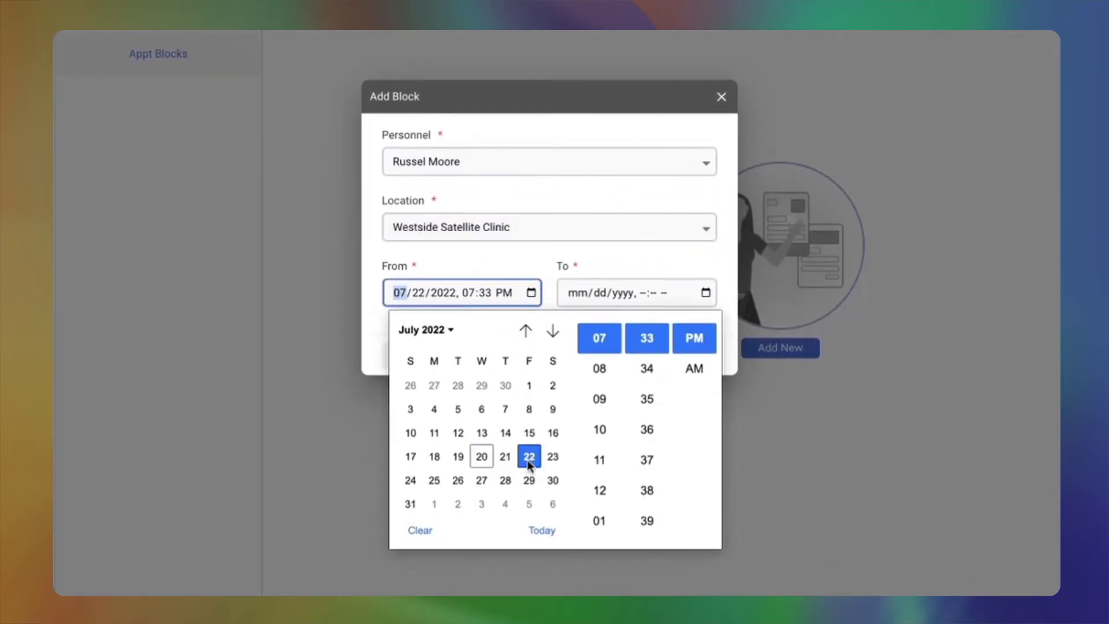
click(601, 370)
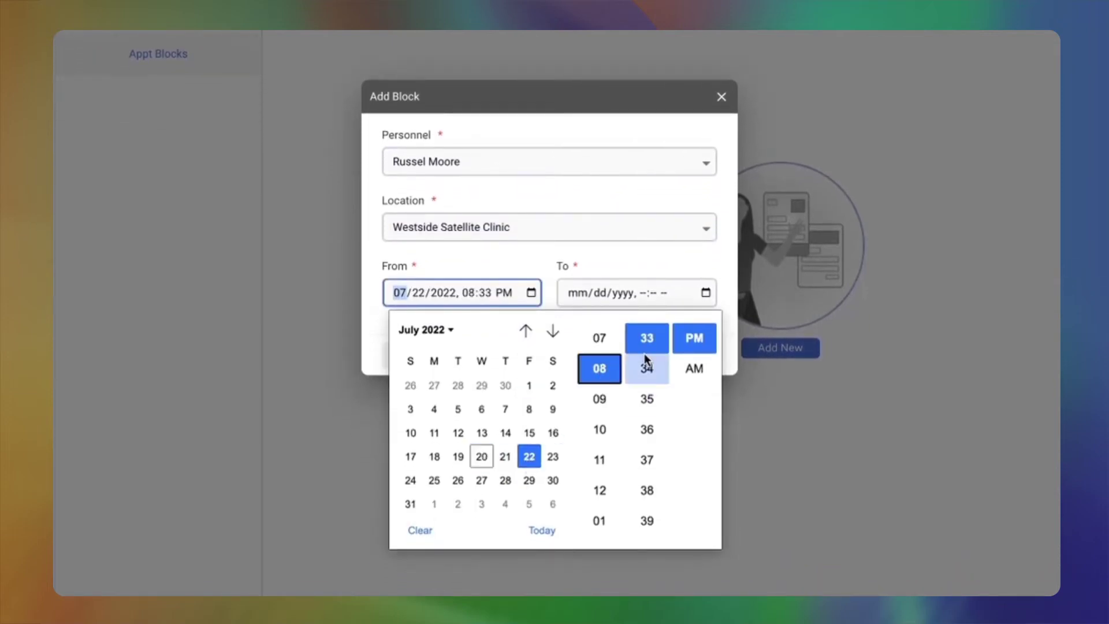
scroll(645, 355, down, 3)
scroll(645, 360, down, 10)
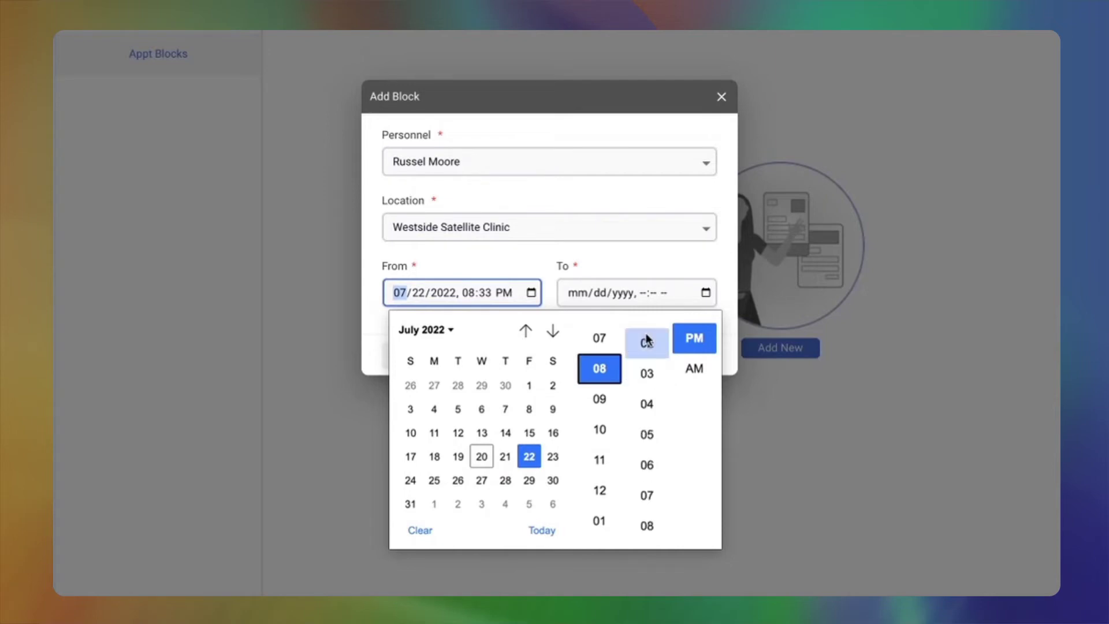
scroll(647, 342, up, 1)
click(647, 337)
click(696, 370)
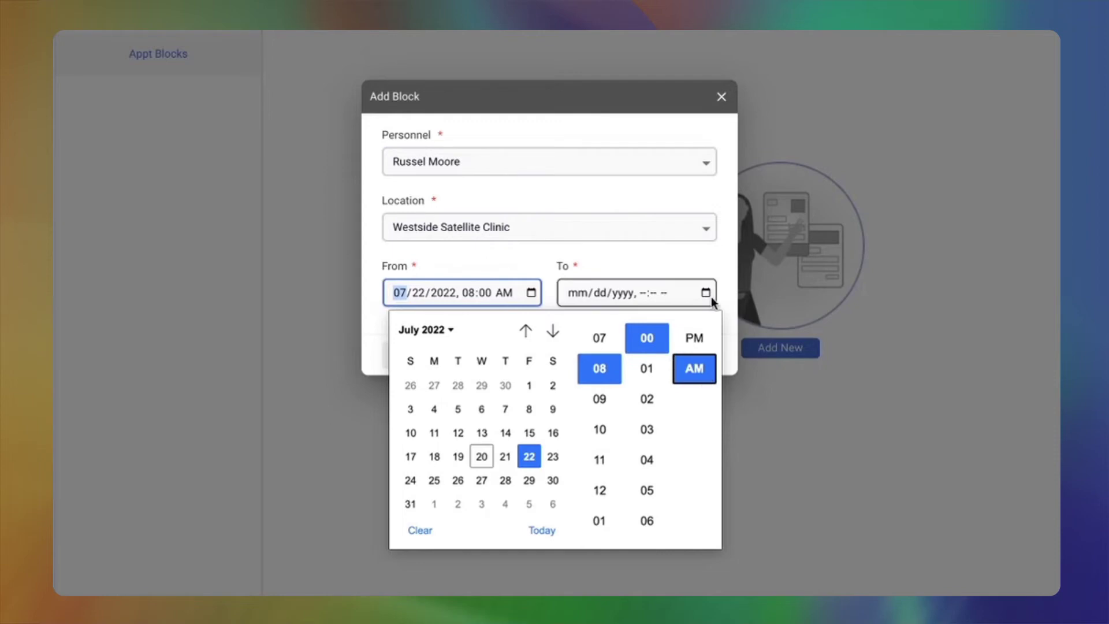
- Set the block's end to 07/28/2022 05:00 PM and add the block
click(707, 294)
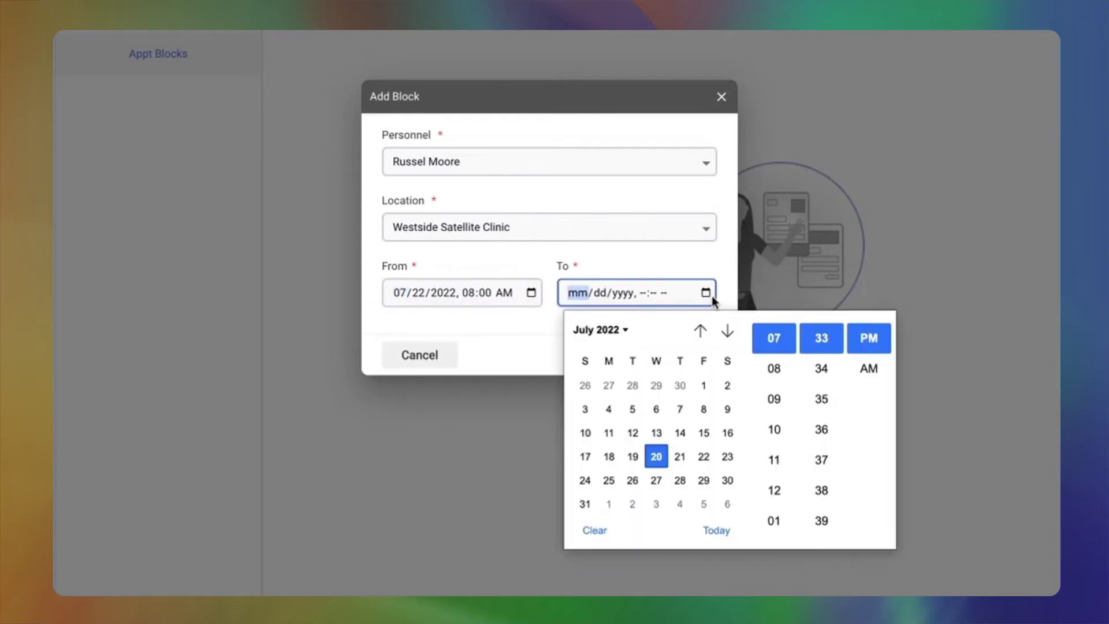
click(681, 481)
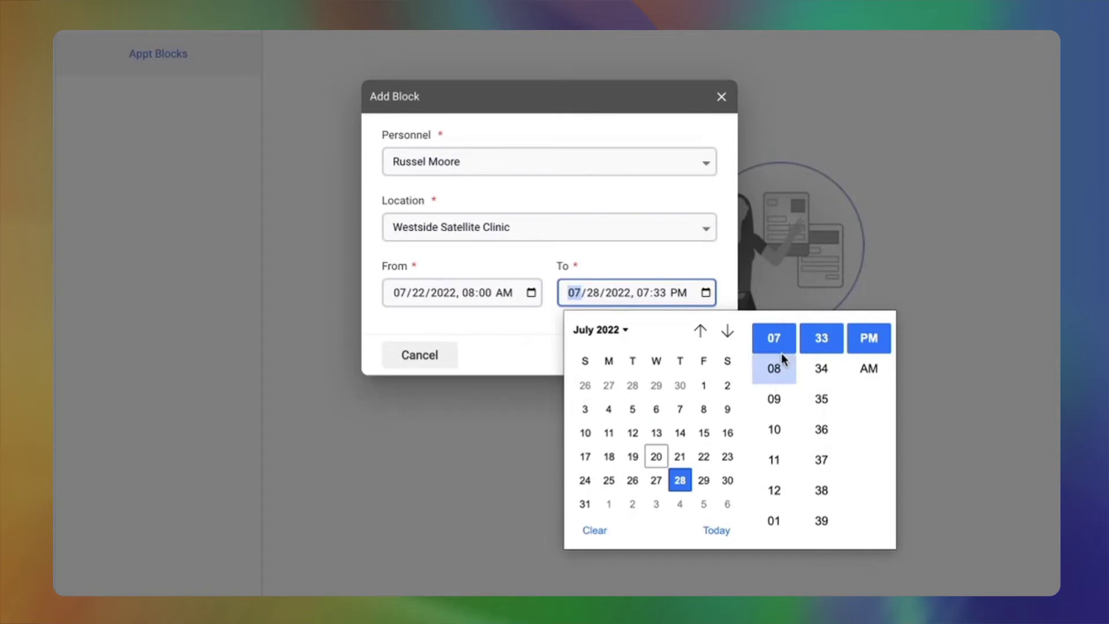
scroll(774, 411, down, 3)
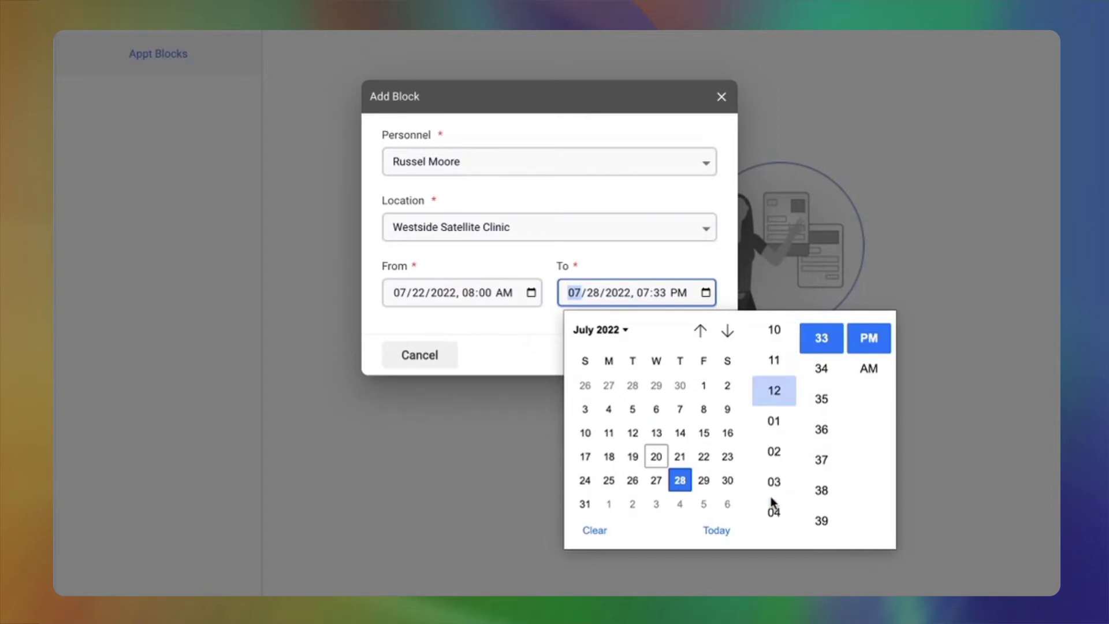
click(778, 465)
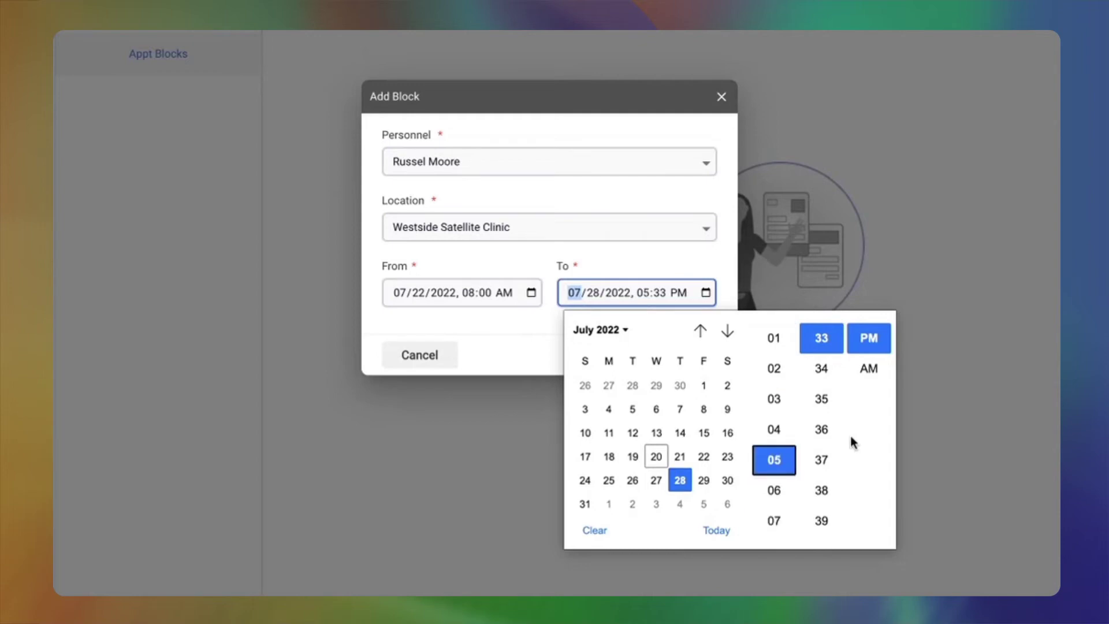
scroll(821, 376, up, 4)
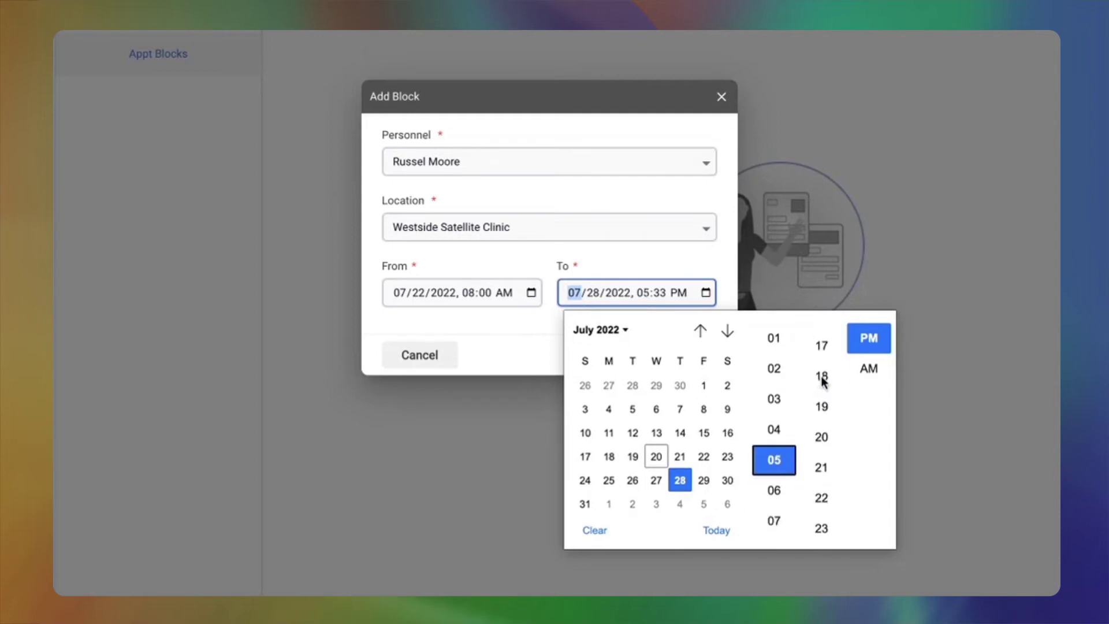
scroll(823, 382, up, 5)
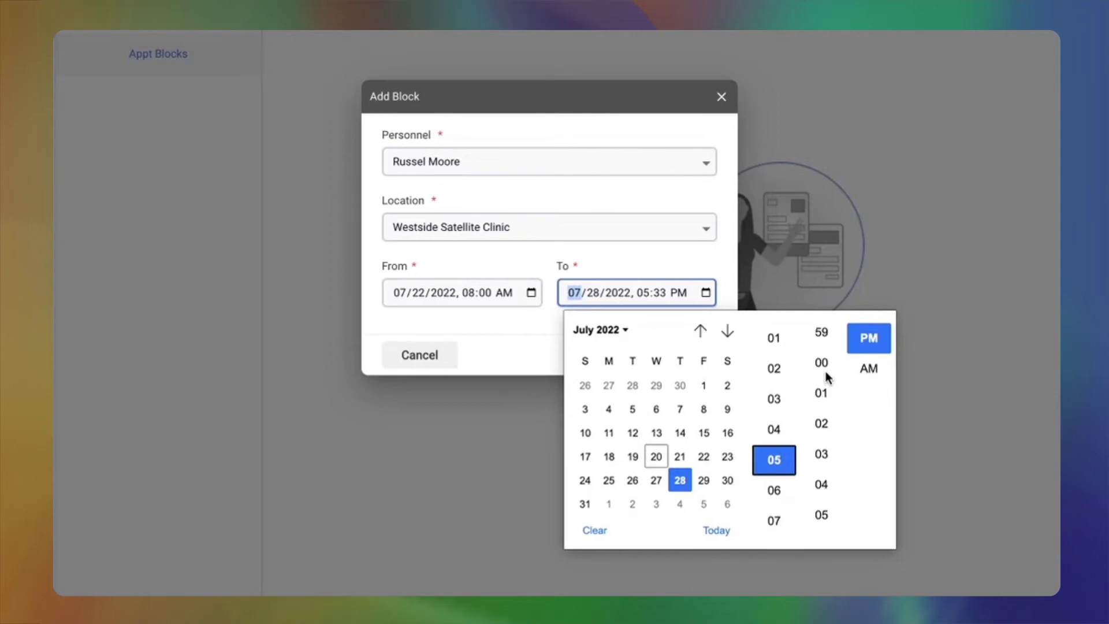
click(825, 364)
click(513, 353)
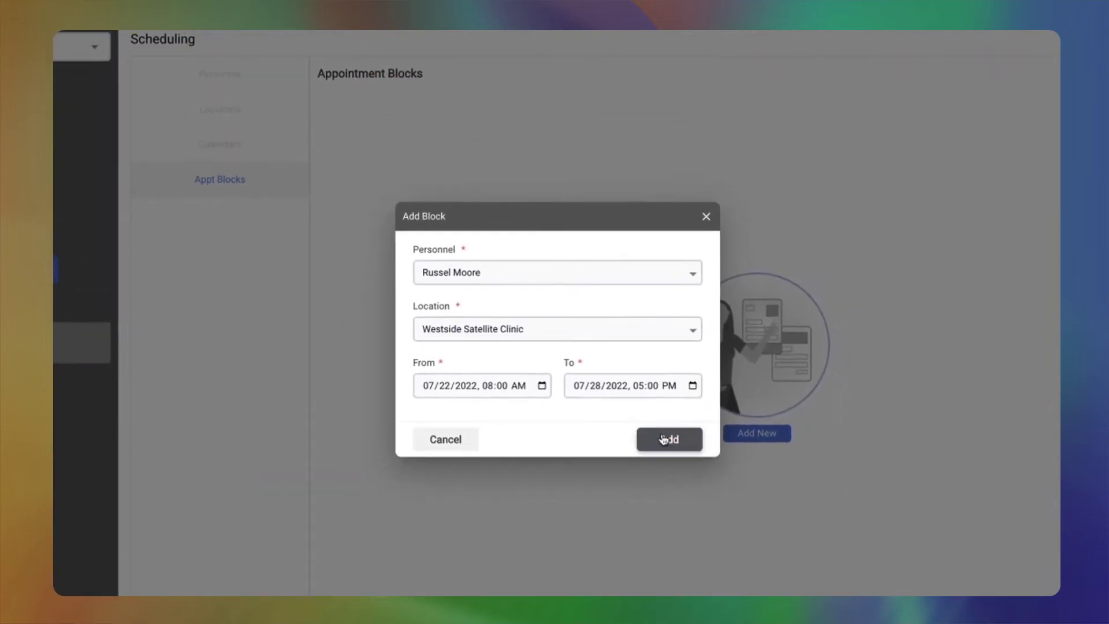
click(670, 439)
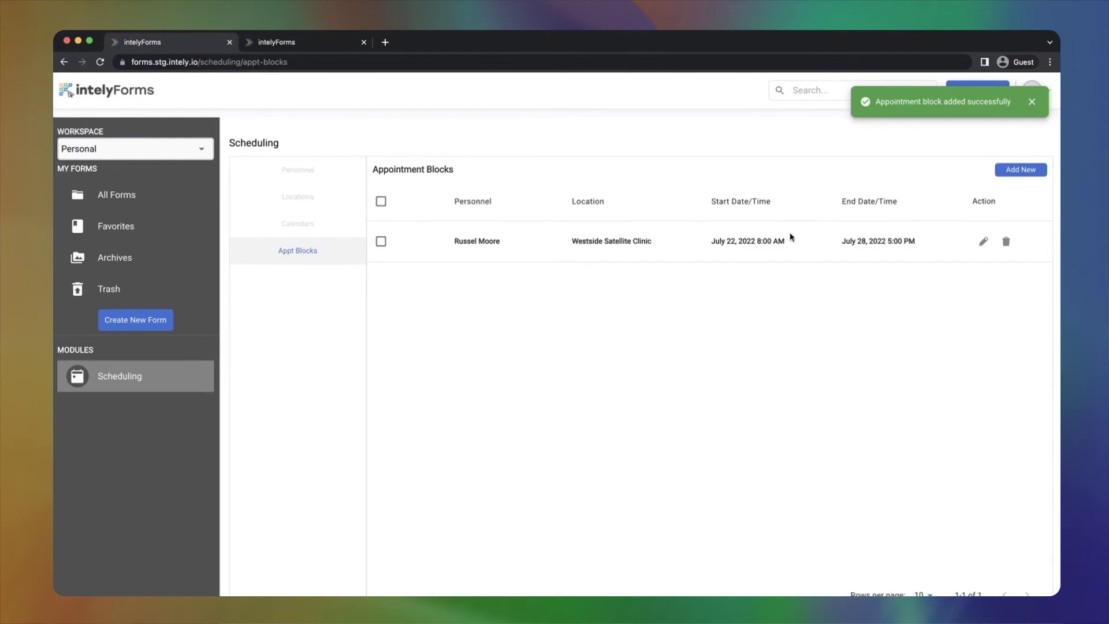
- Review the Westside block in Update Block without changes, then go to All Forms
click(984, 243)
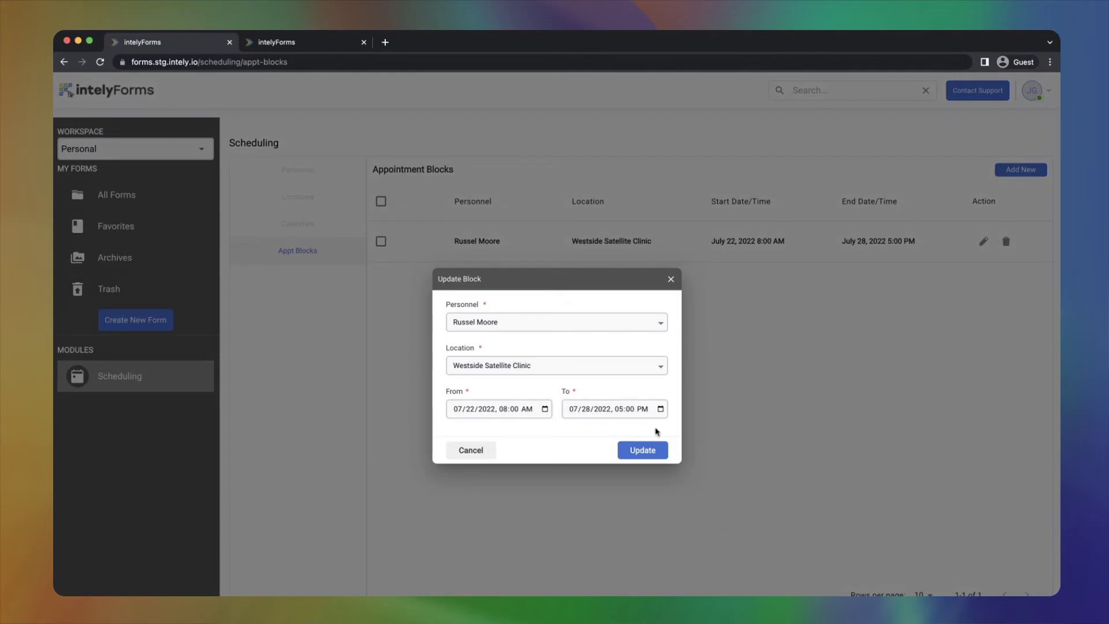
click(671, 280)
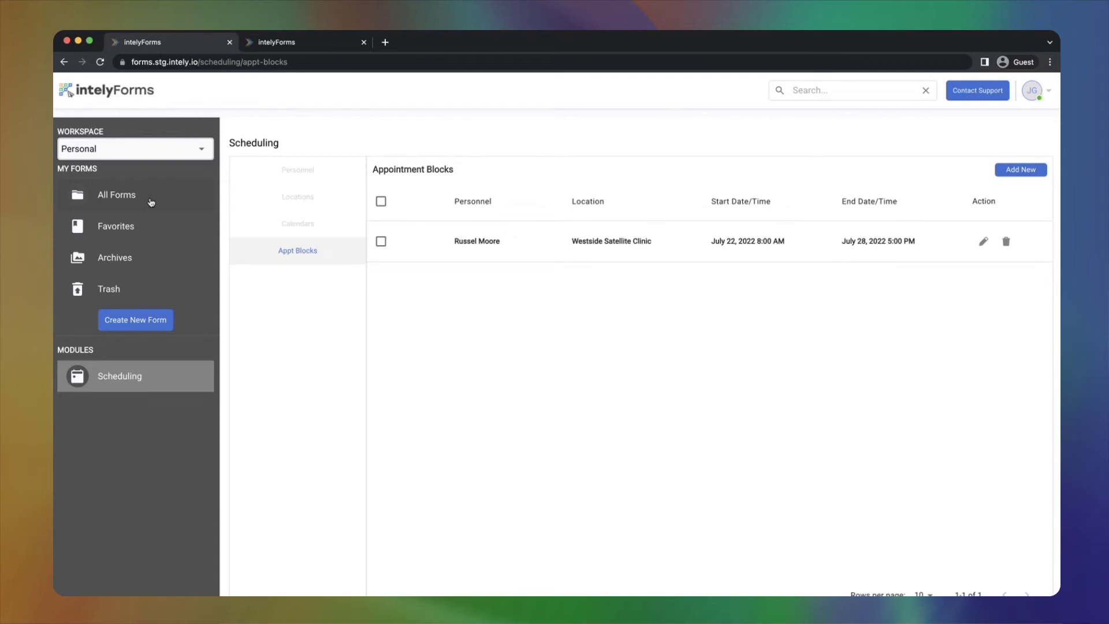
click(151, 200)
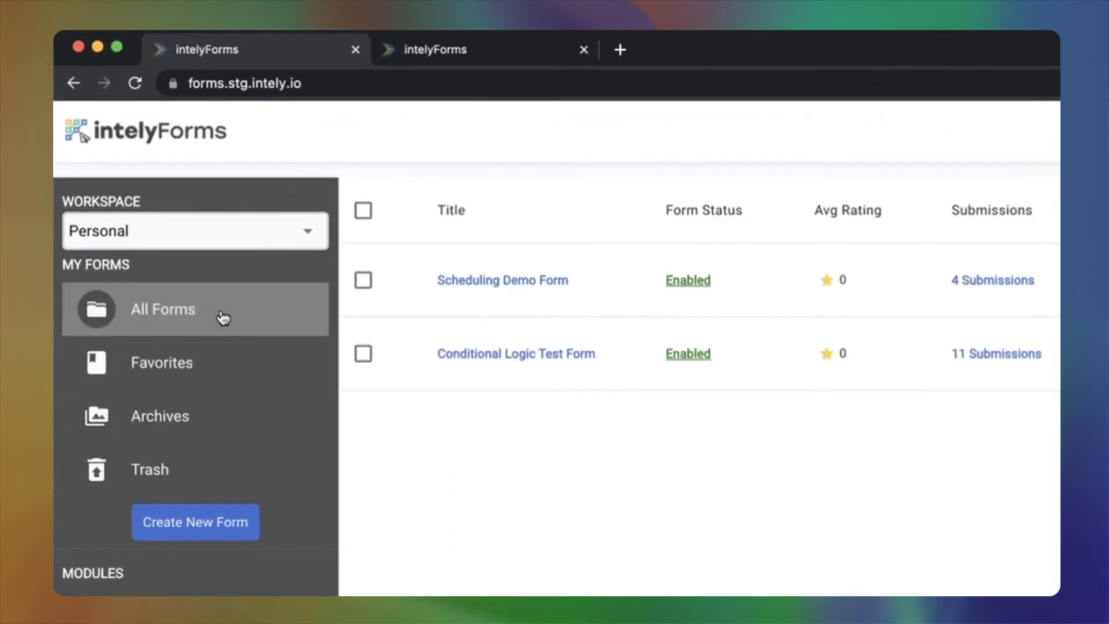
- Open Scheduling Demo Form in the builder and show the Clinic field's Scheduling settings
click(501, 283)
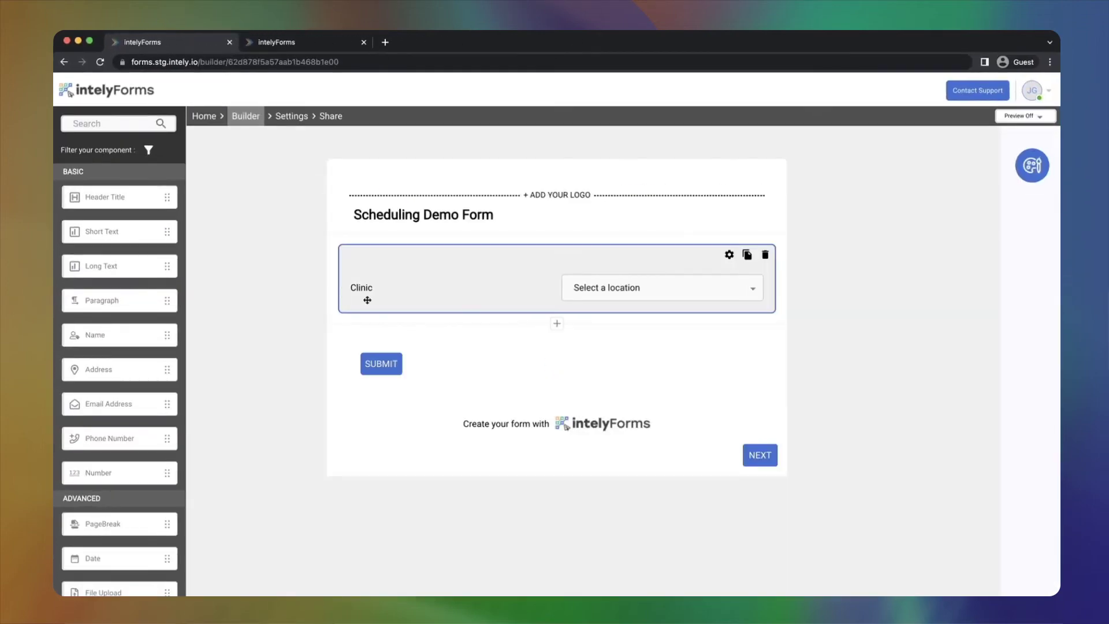
click(368, 297)
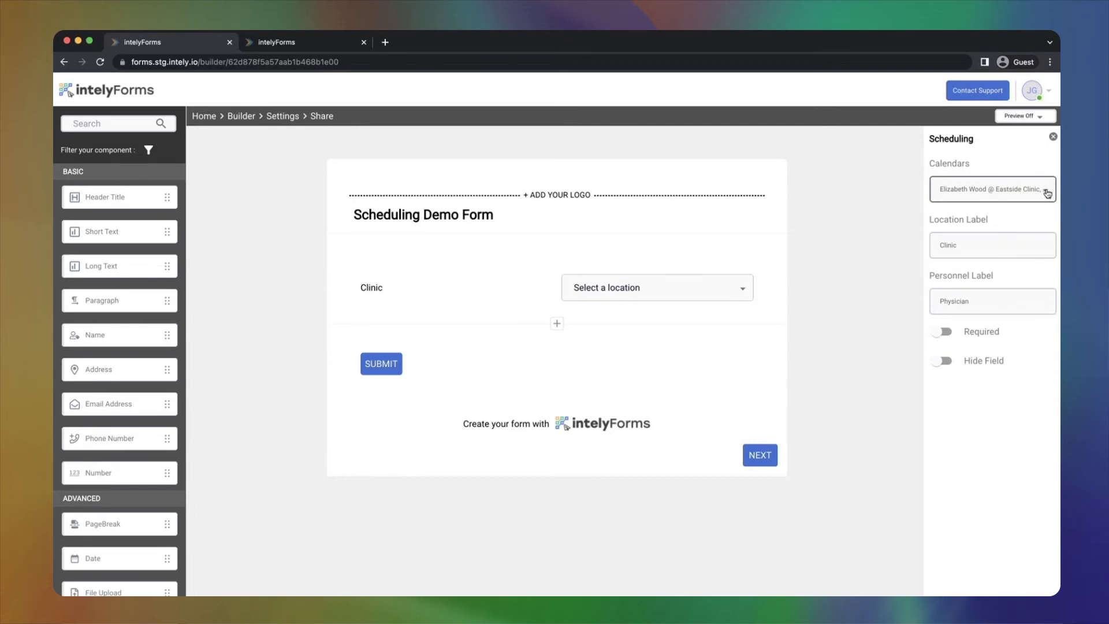
click(1046, 193)
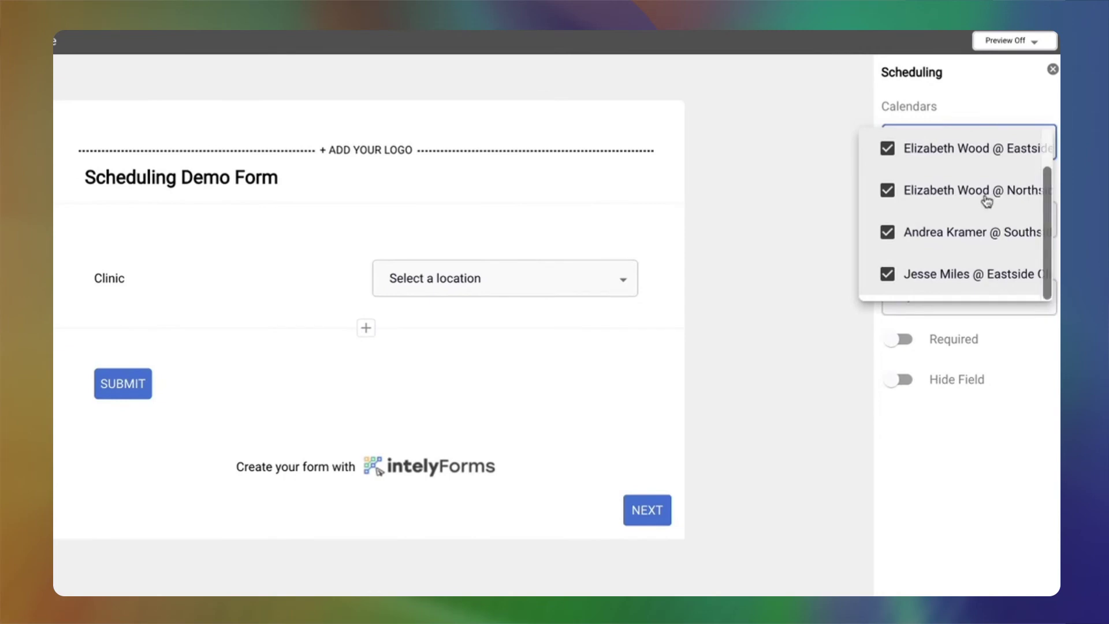
scroll(987, 200, up, 1)
scroll(987, 200, down, 1)
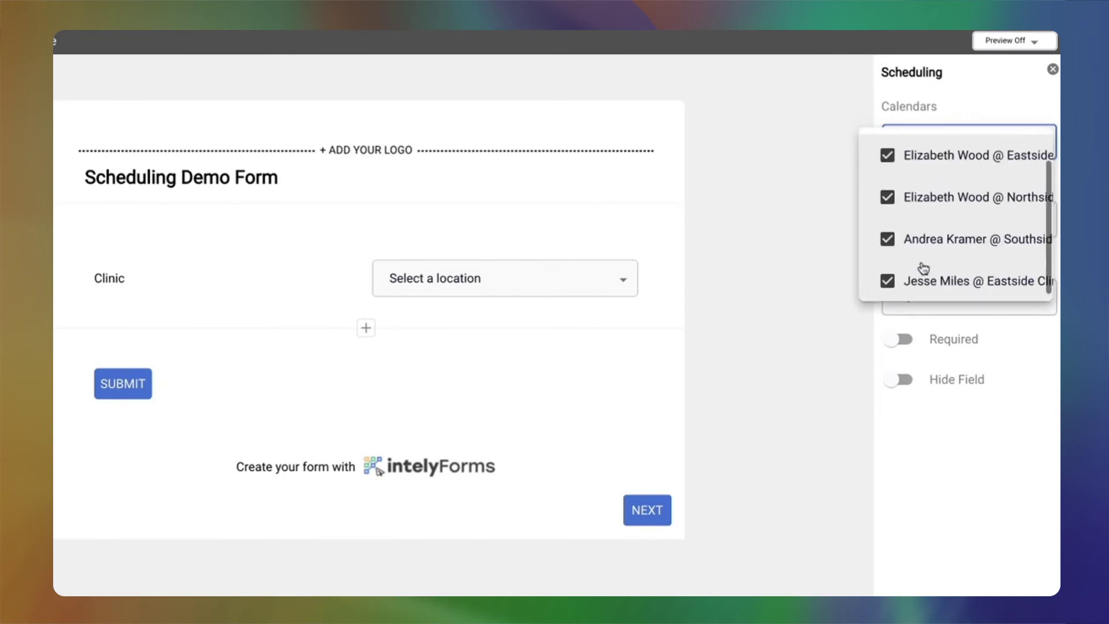
scroll(923, 268, up, 1)
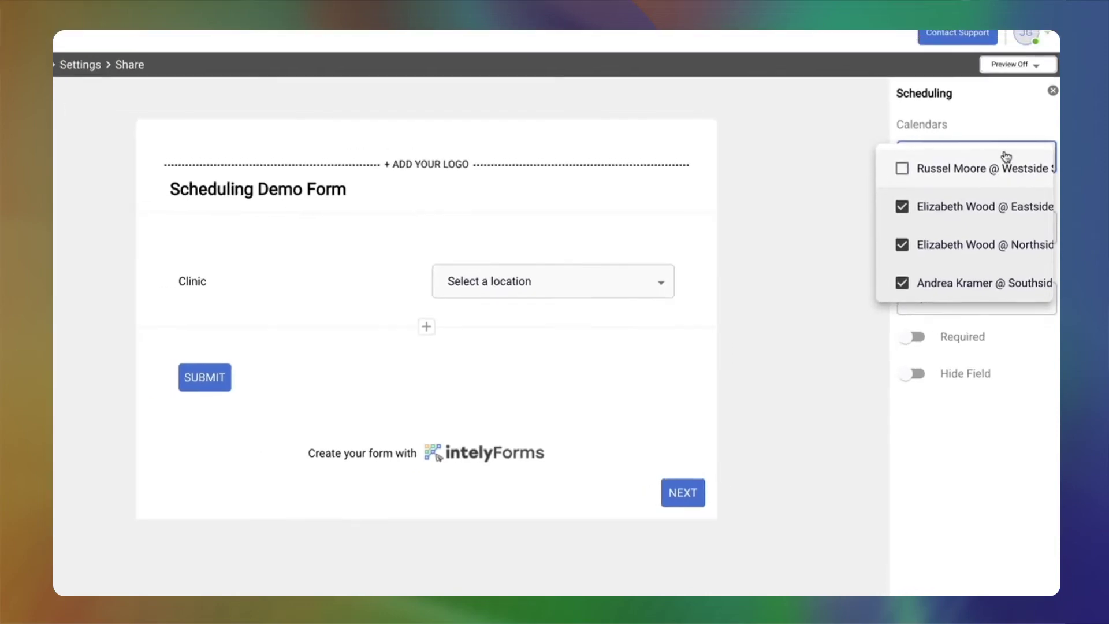
click(964, 124)
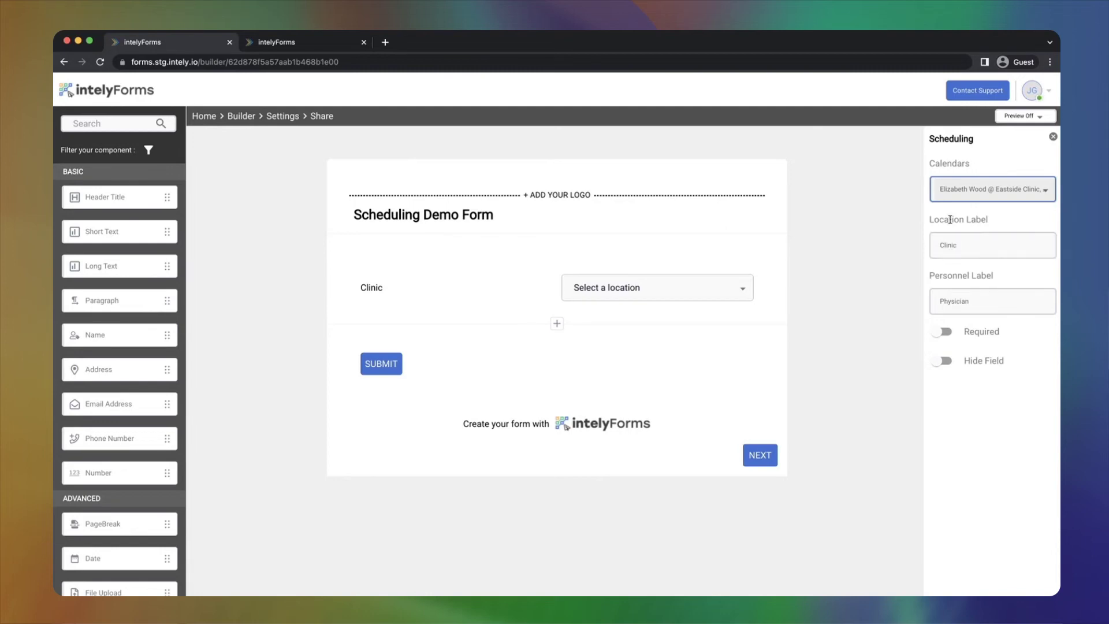
click(967, 245)
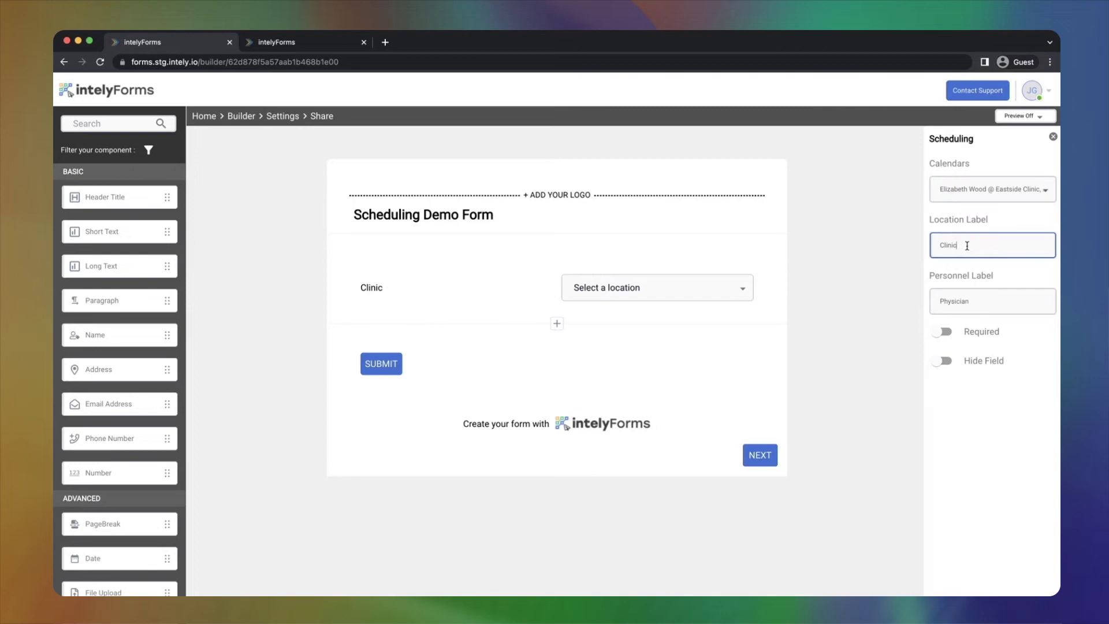
text(alksdfaplsdhfpo)
key(BackSpace)
key(BackSpace)
key(BackSpace)
key(BackSpace)
key(BackSpace)
key(BackSpace)
key(BackSpace)
key(BackSpace)
key(BackSpace)
key(BackSpace)
key(BackSpace)
key(BackSpace)
click(507, 276)
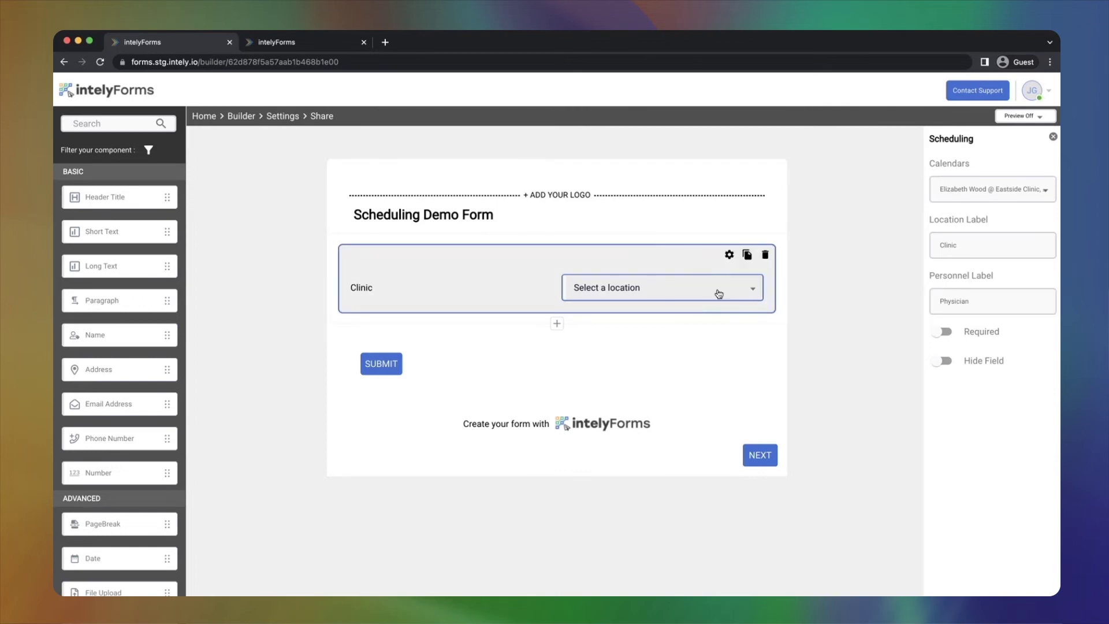
- Review the field's calendars, then pick Any as clinic and check the offered physicians
click(993, 195)
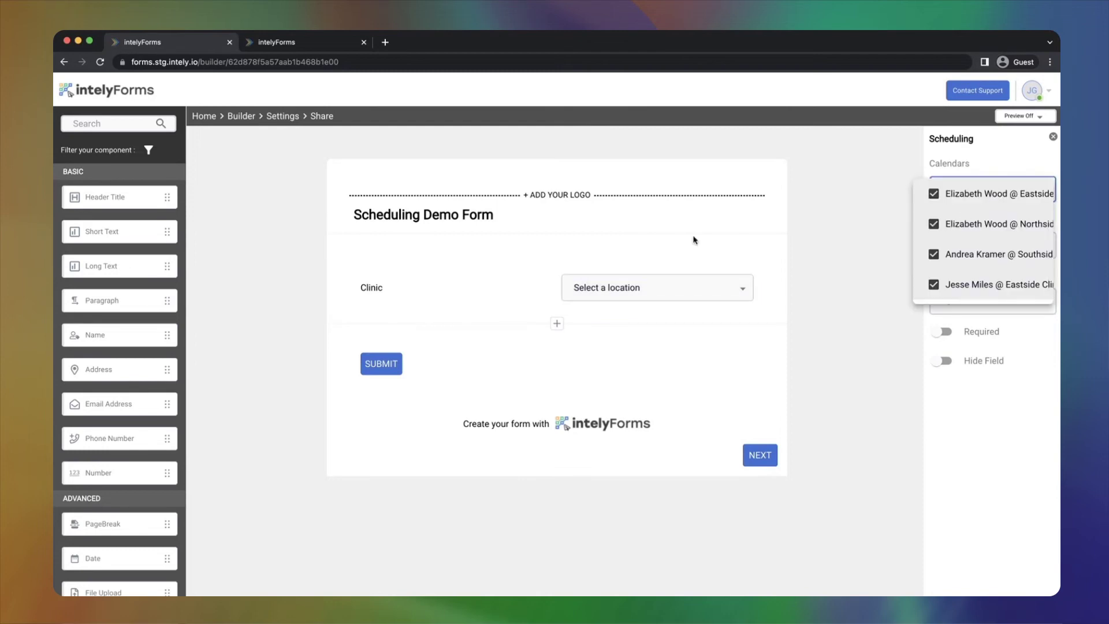
click(648, 287)
click(648, 286)
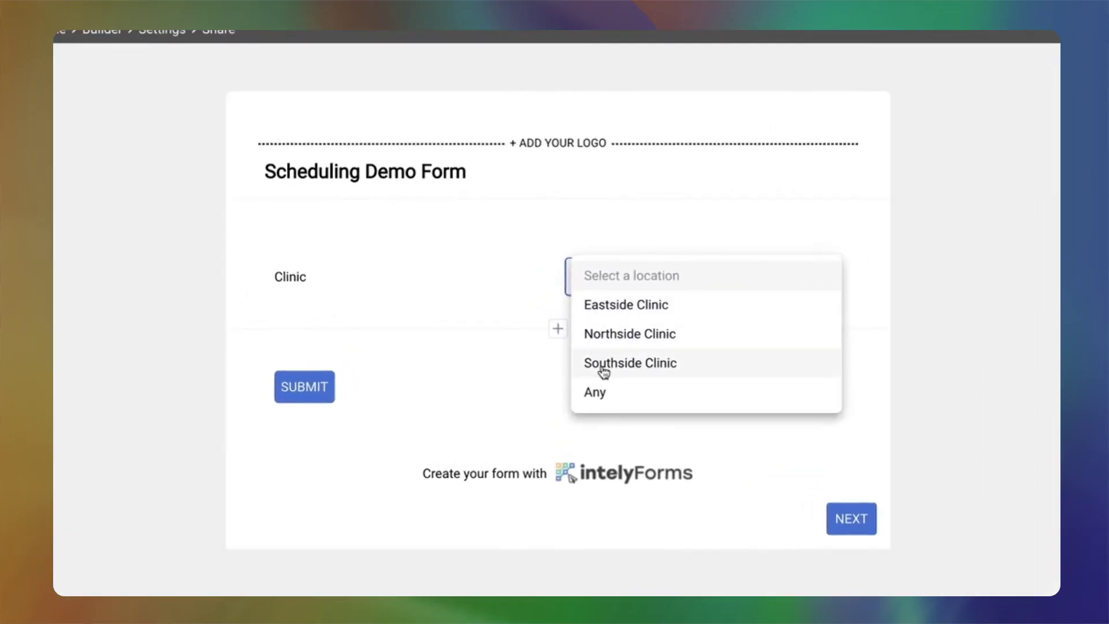
click(632, 399)
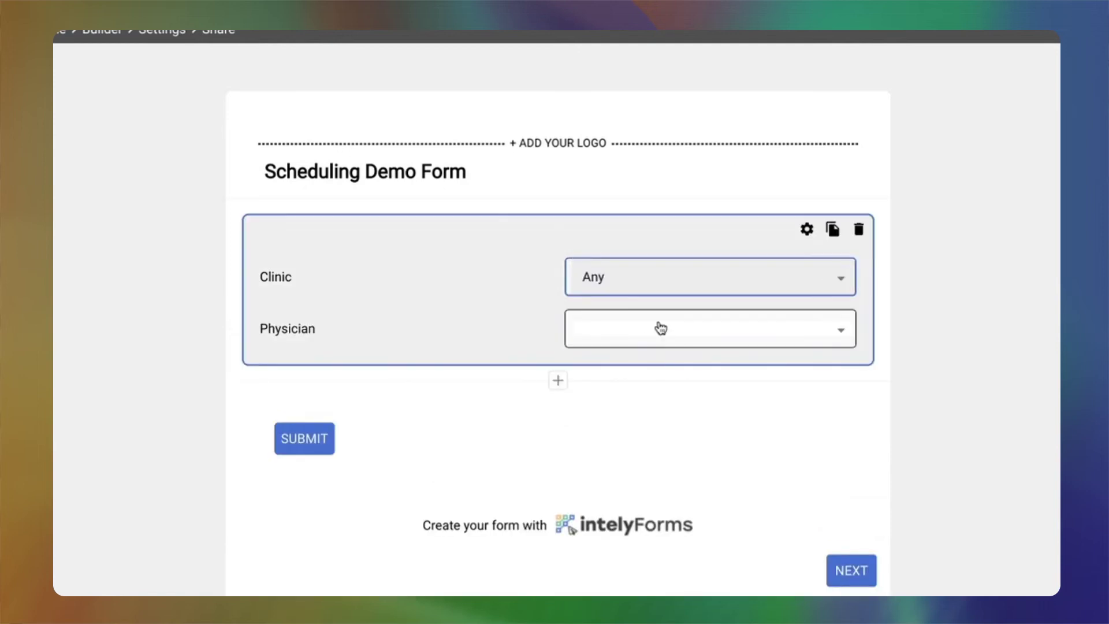
click(659, 327)
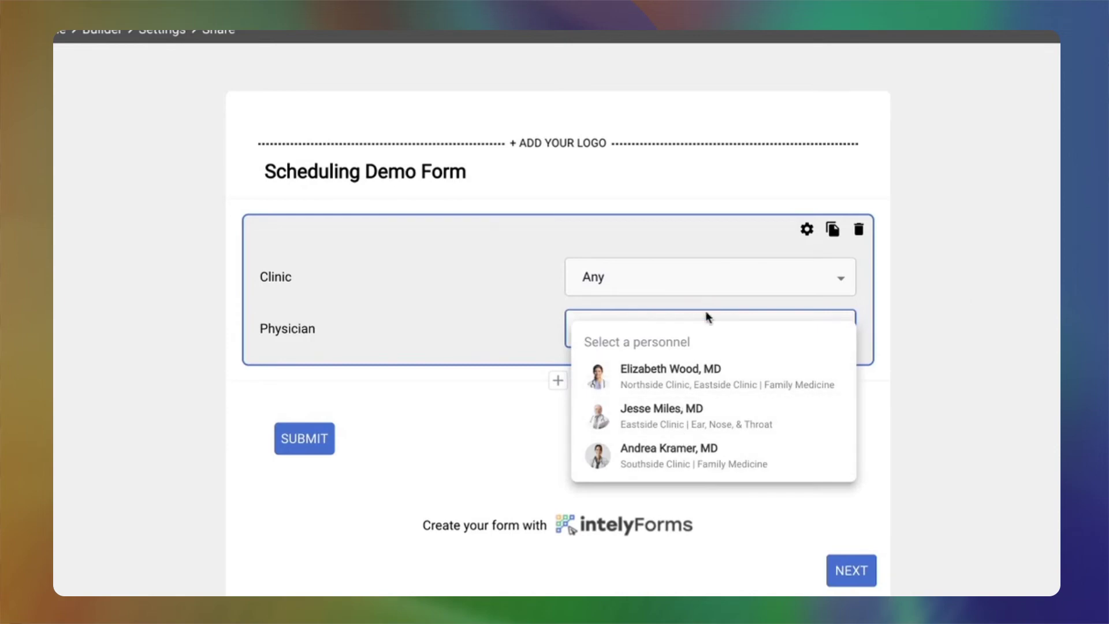
click(855, 276)
- Try Northside Clinic's physicians, then choose Eastside Clinic to bring up the July 2022 calendar
click(840, 278)
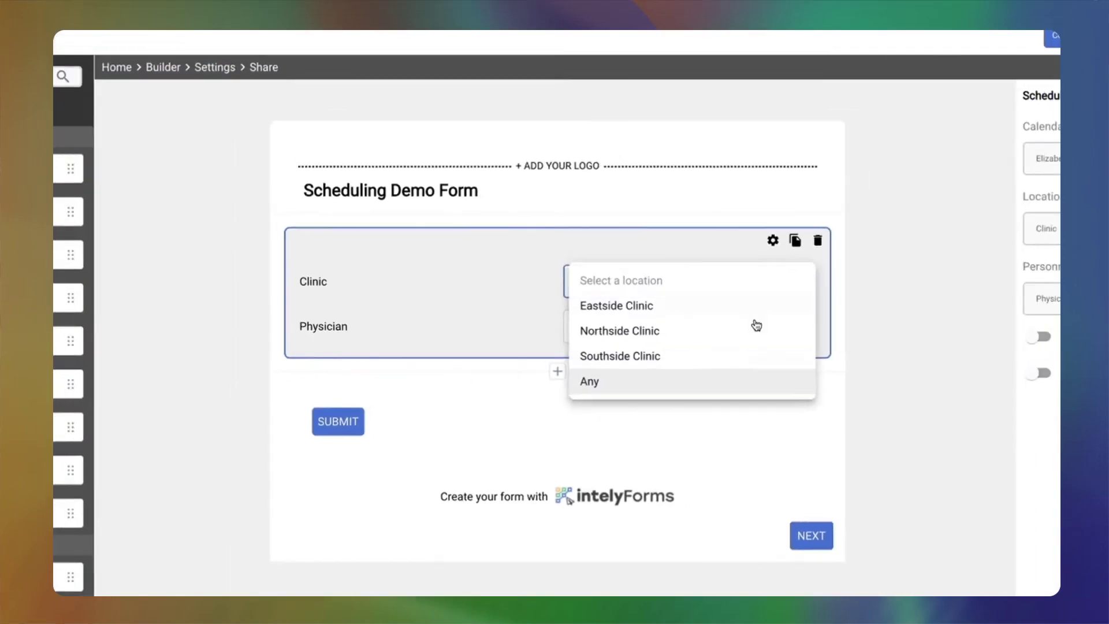
click(588, 327)
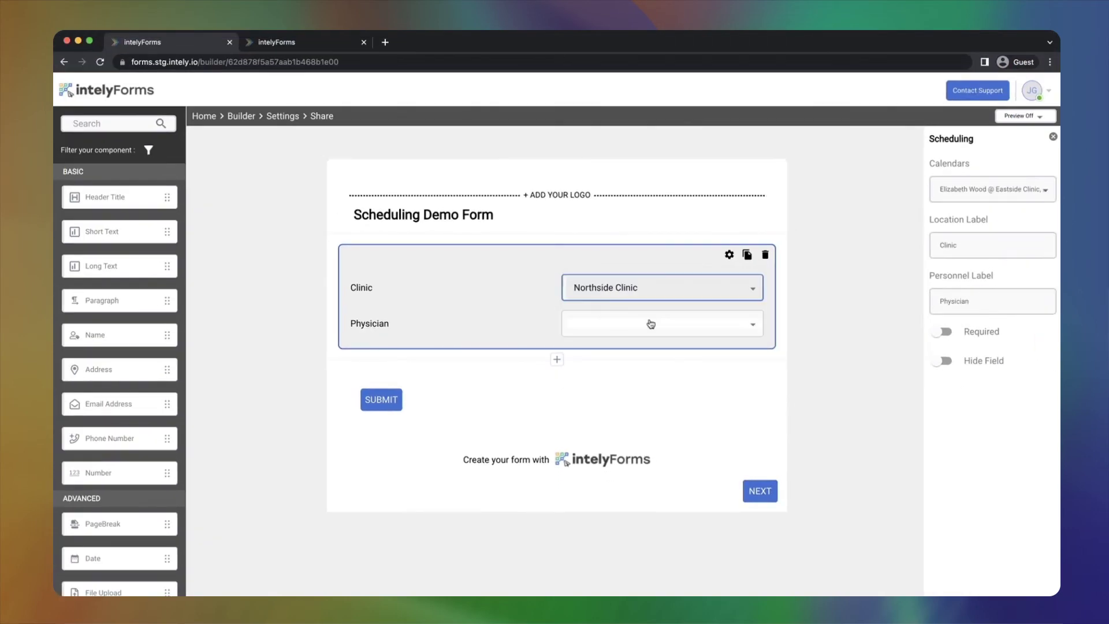
click(651, 324)
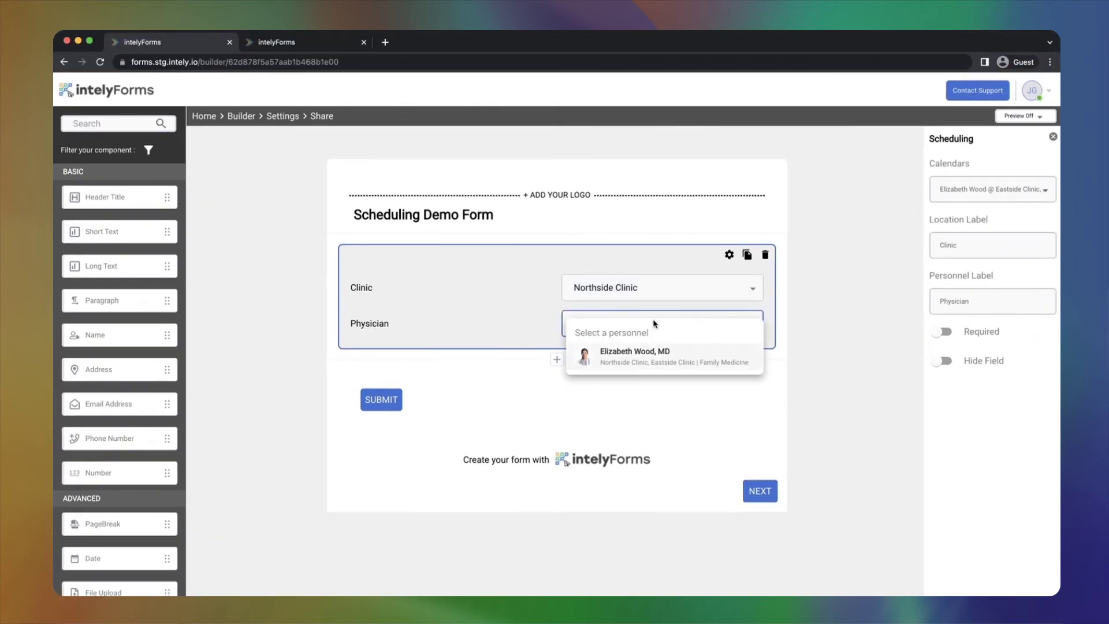
click(653, 291)
click(653, 290)
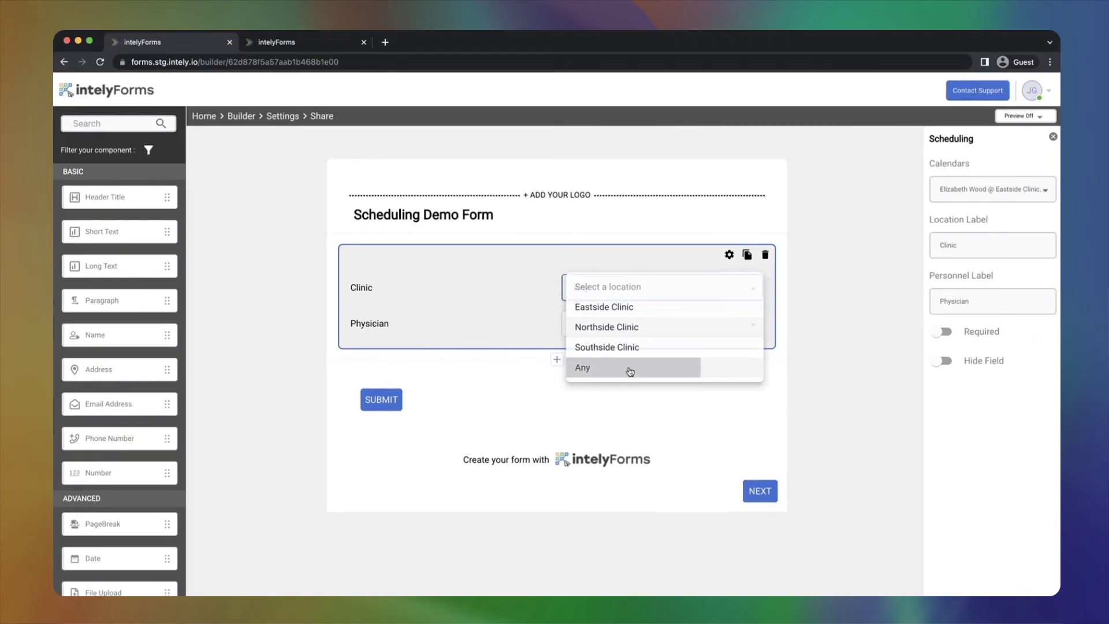
click(632, 370)
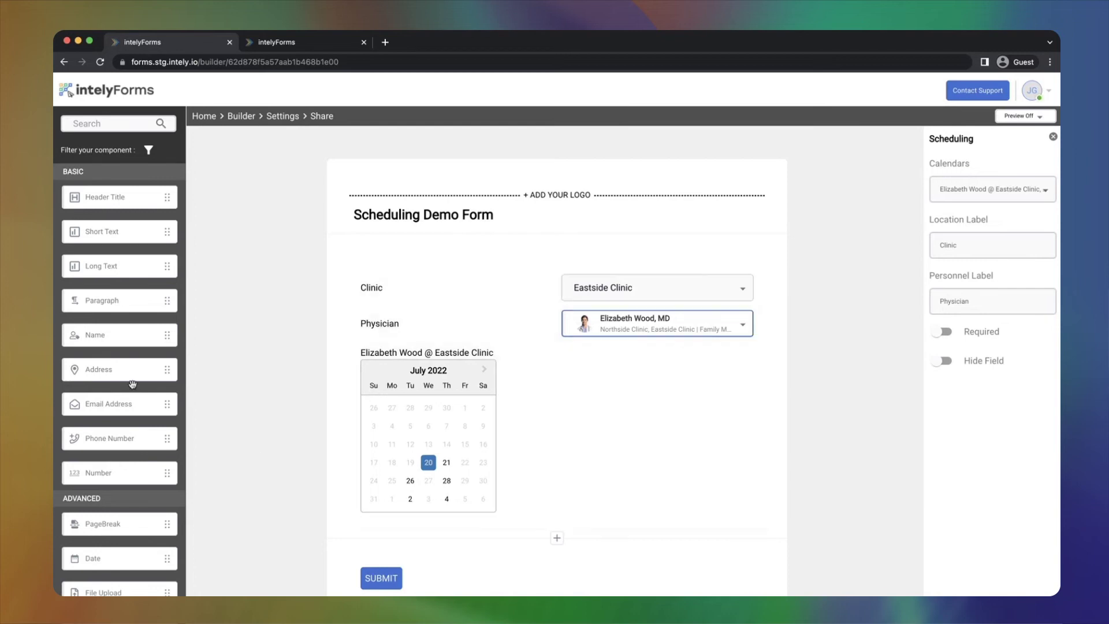
- Drop a second Scheduling field below the calendar and select it for settings
scroll(128, 416, down, 1)
scroll(128, 421, down, 12)
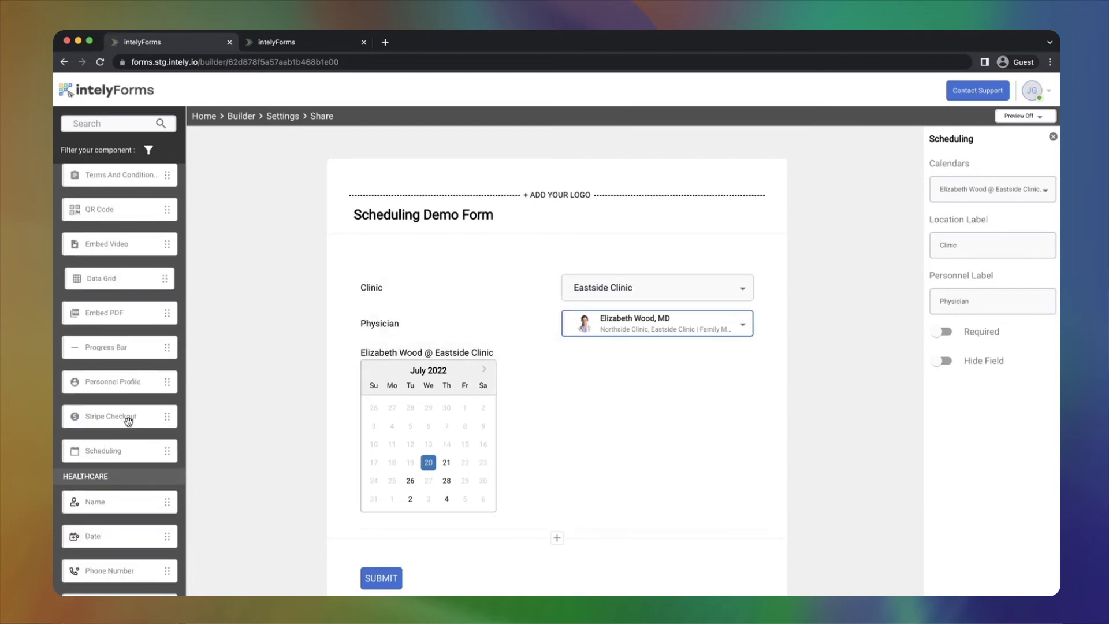
drag(108, 451, 473, 525)
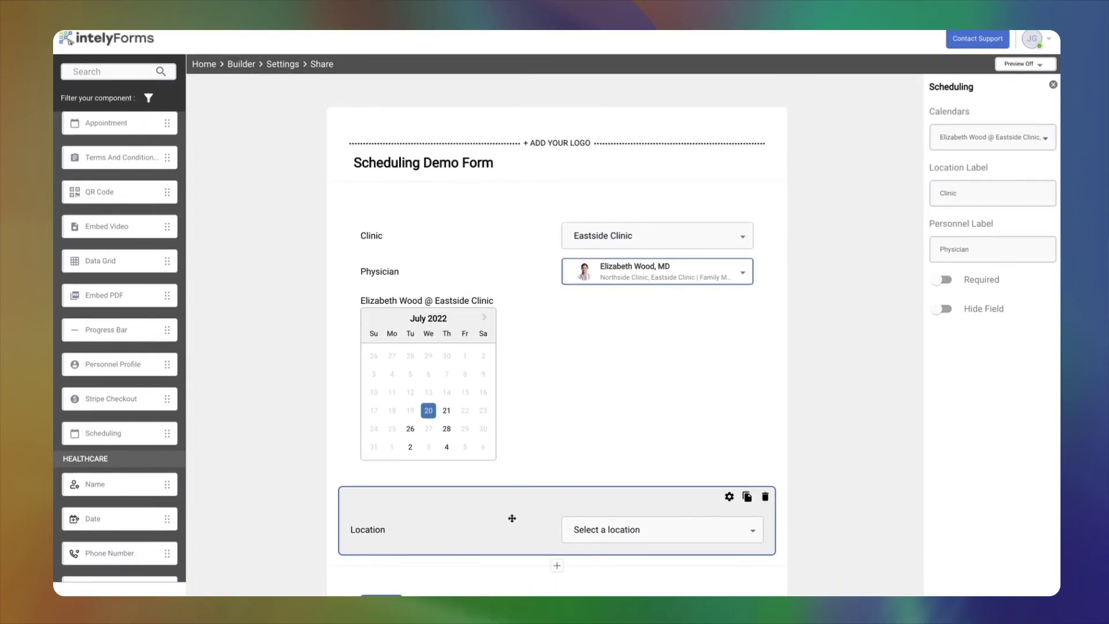
click(511, 516)
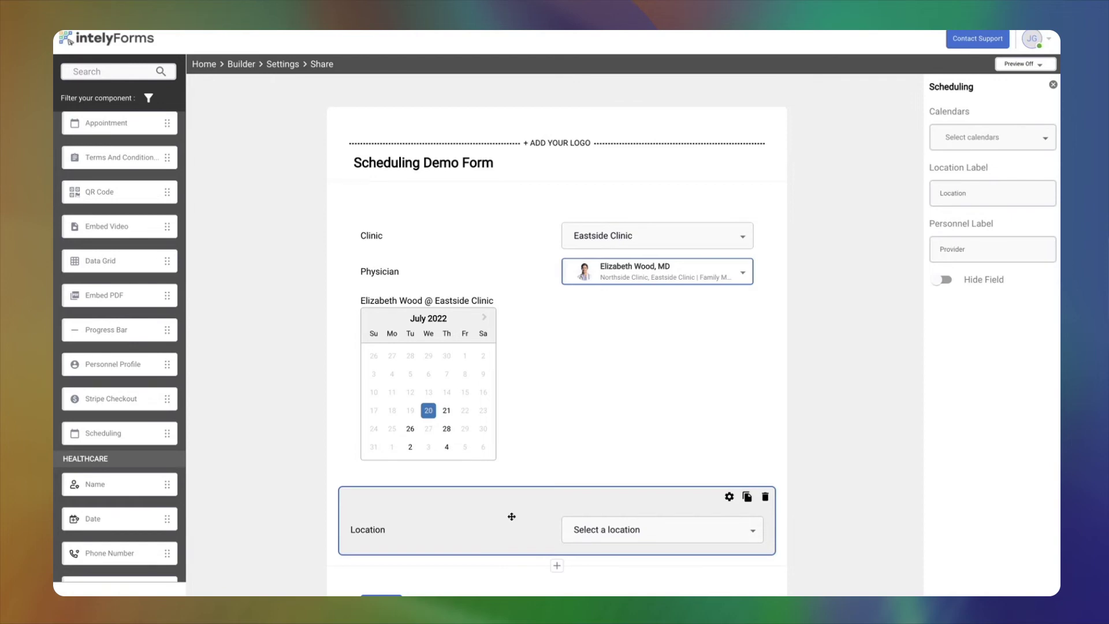
- Attach the Westside Satellite provider's calendar to the new field and open its Location choices
click(1045, 139)
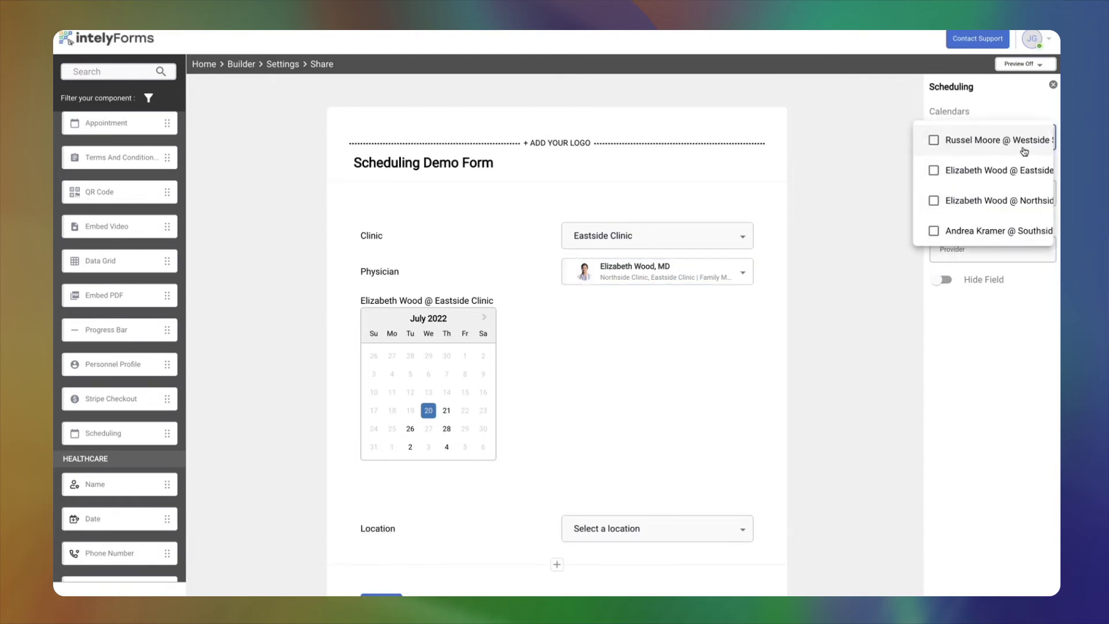
scroll(1024, 151, down, 2)
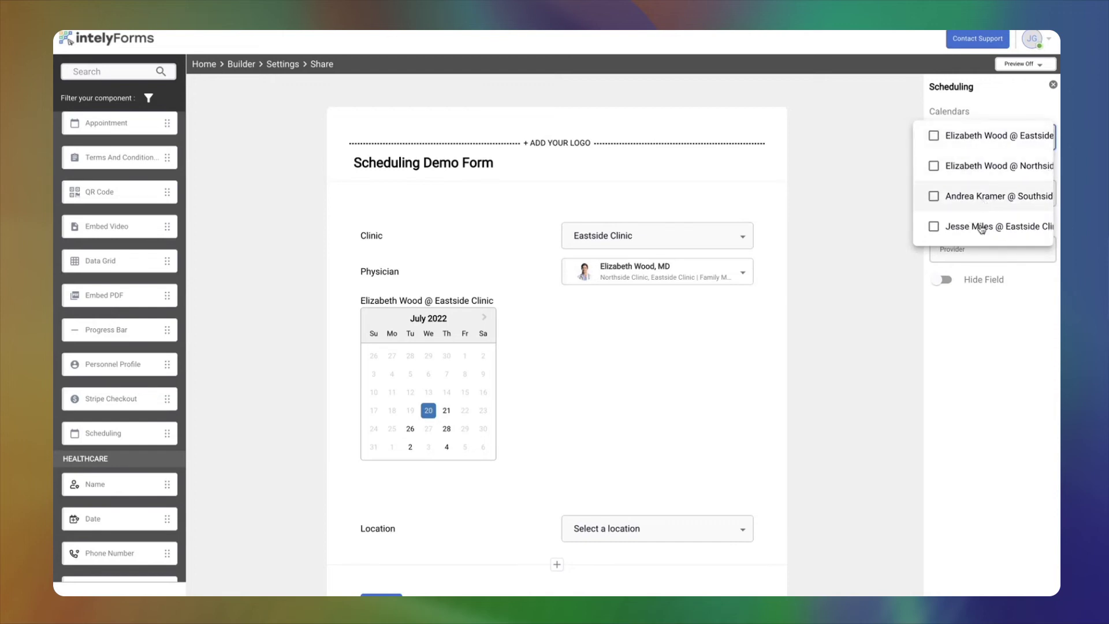
scroll(972, 136, up, 2)
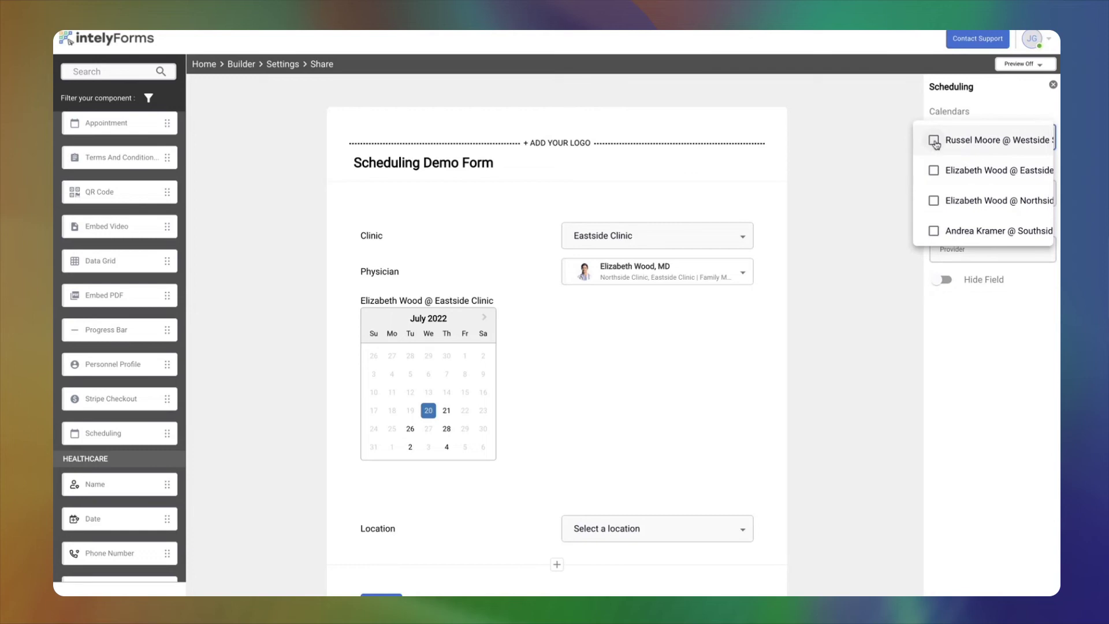
click(935, 141)
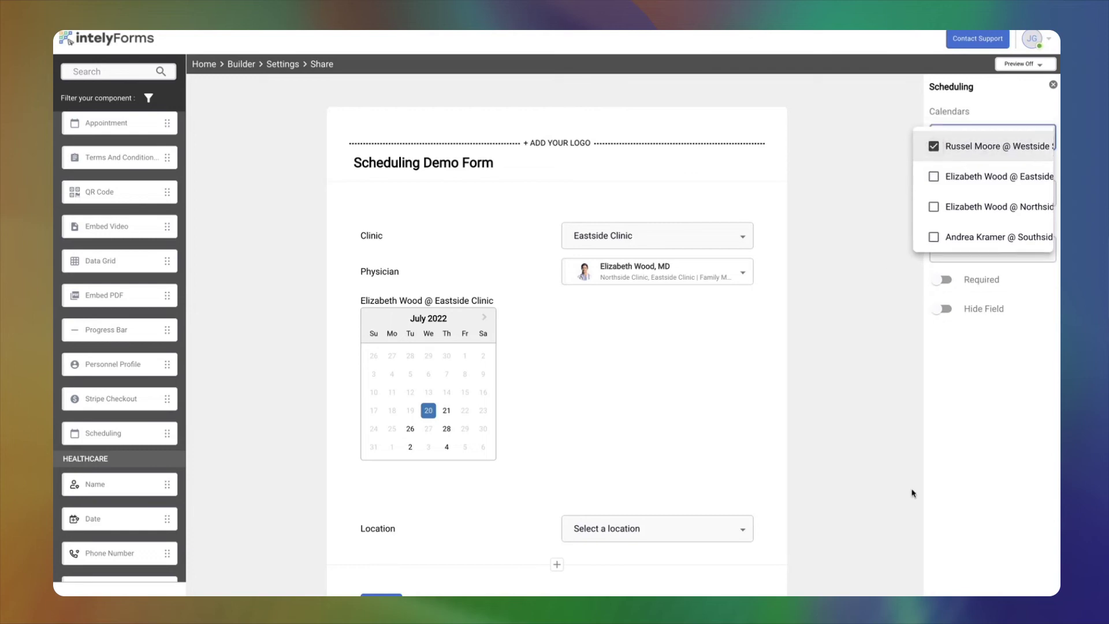
click(711, 463)
click(639, 530)
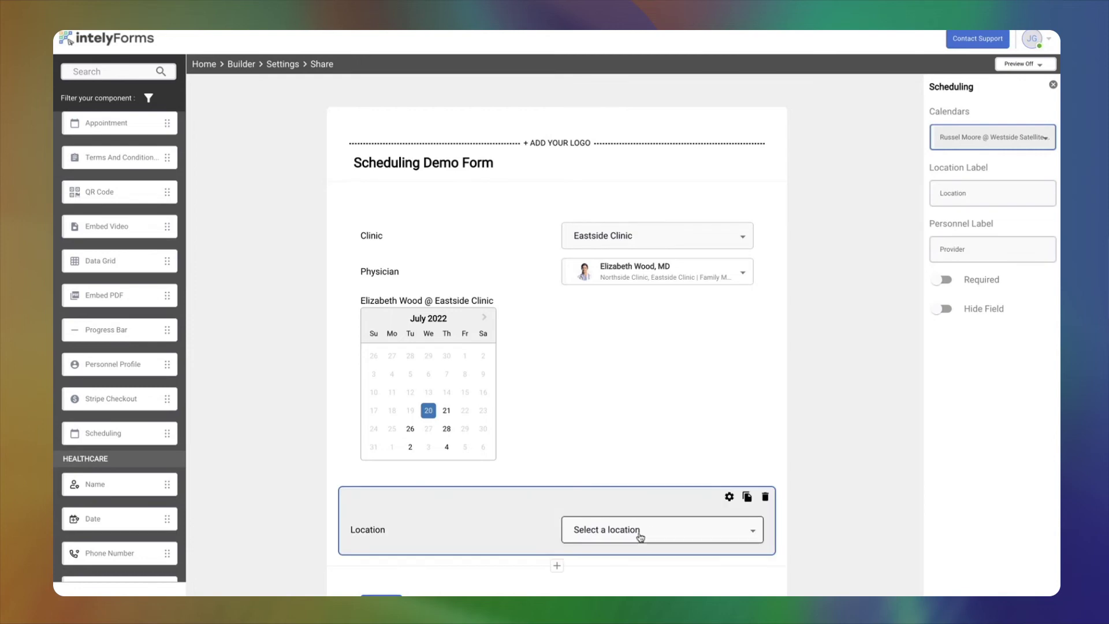
click(639, 530)
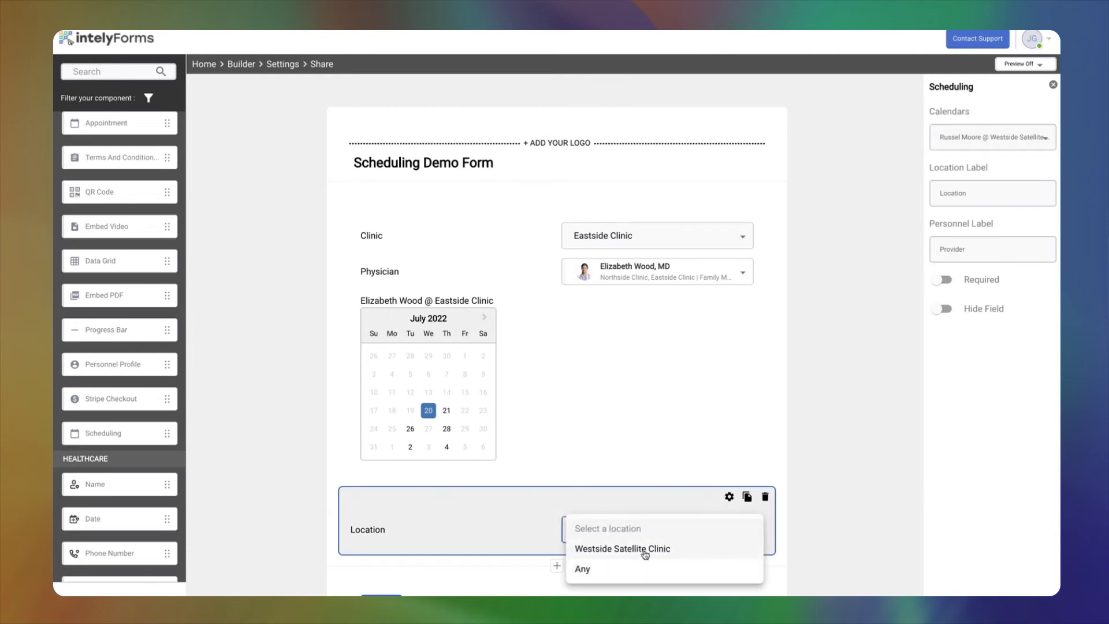
- Test Westside Satellite Clinic and its provider in the builder preview, then switch to the live-form tab
click(665, 552)
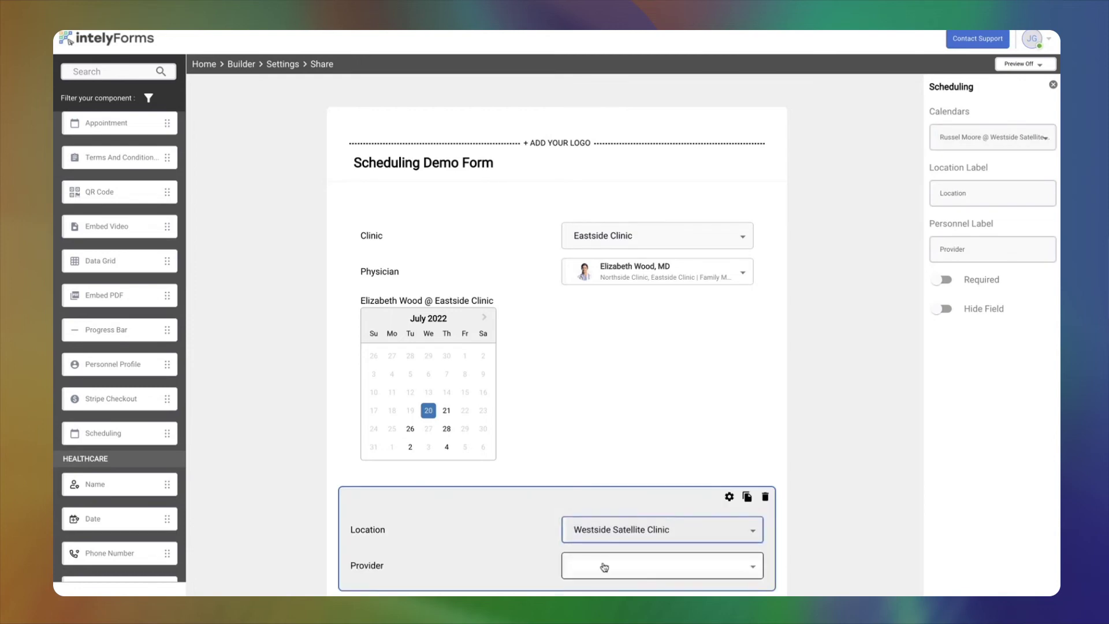
click(602, 566)
click(629, 586)
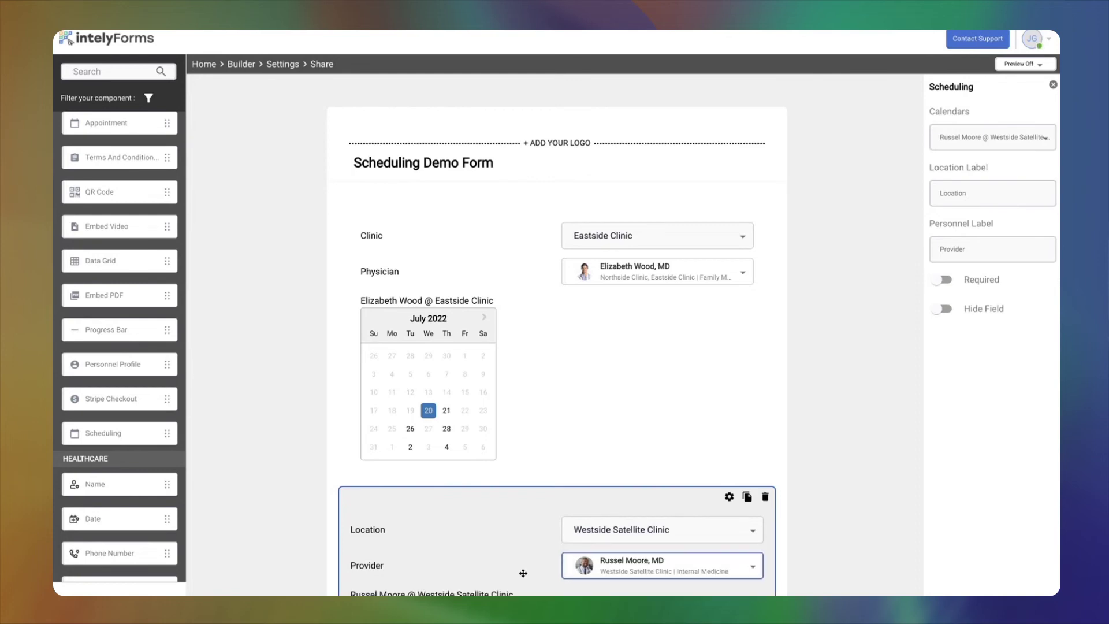
scroll(494, 554, down, 4)
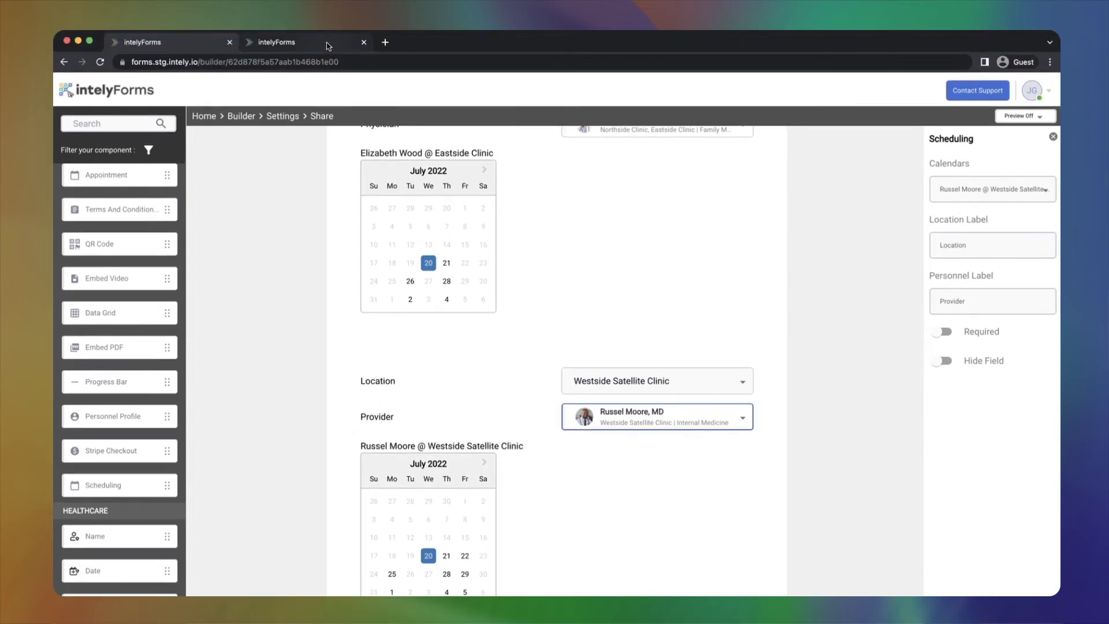
click(328, 45)
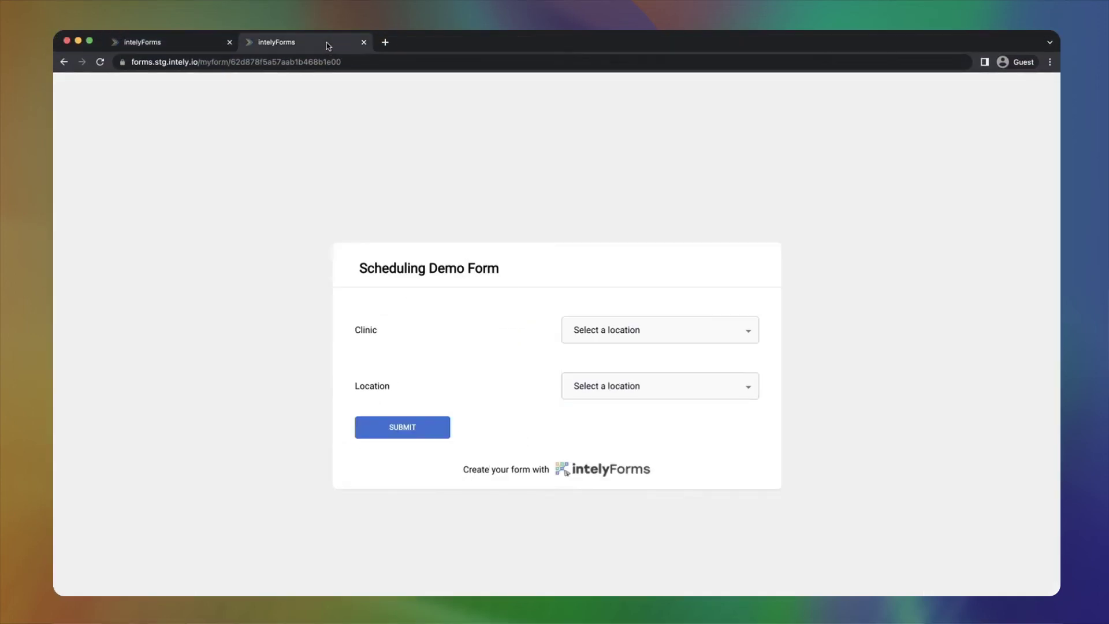
- Reload the live form and check its Clinic and Location labels
click(100, 63)
double_click(371, 333)
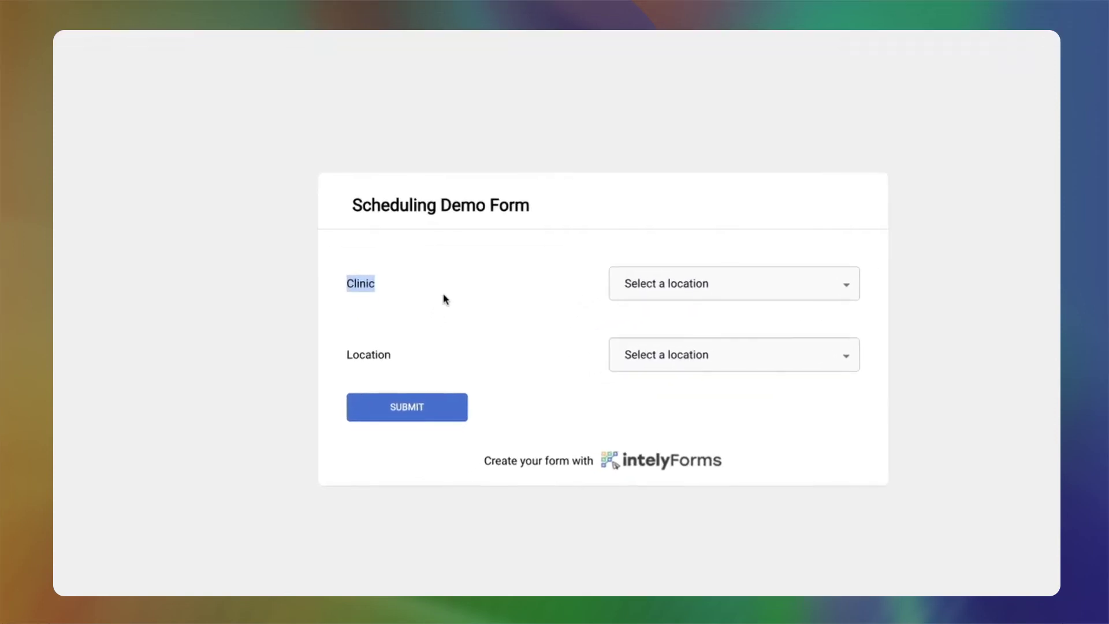
drag(395, 347, 333, 355)
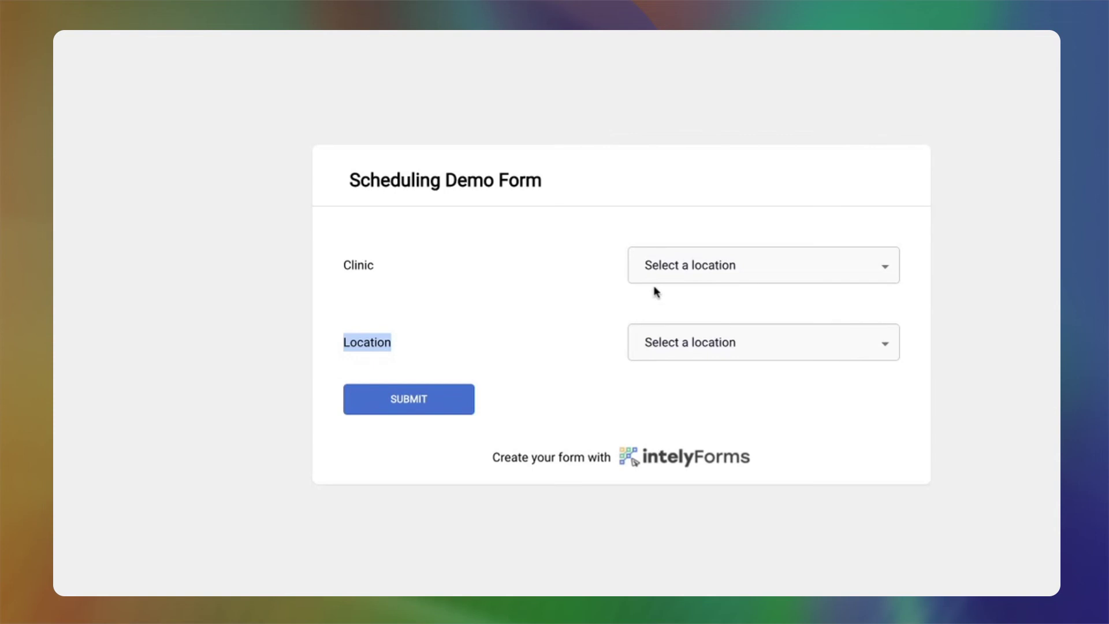
- Choose Westside Satellite Clinic and its provider to show the July 2022 availability calendar
click(660, 344)
click(688, 370)
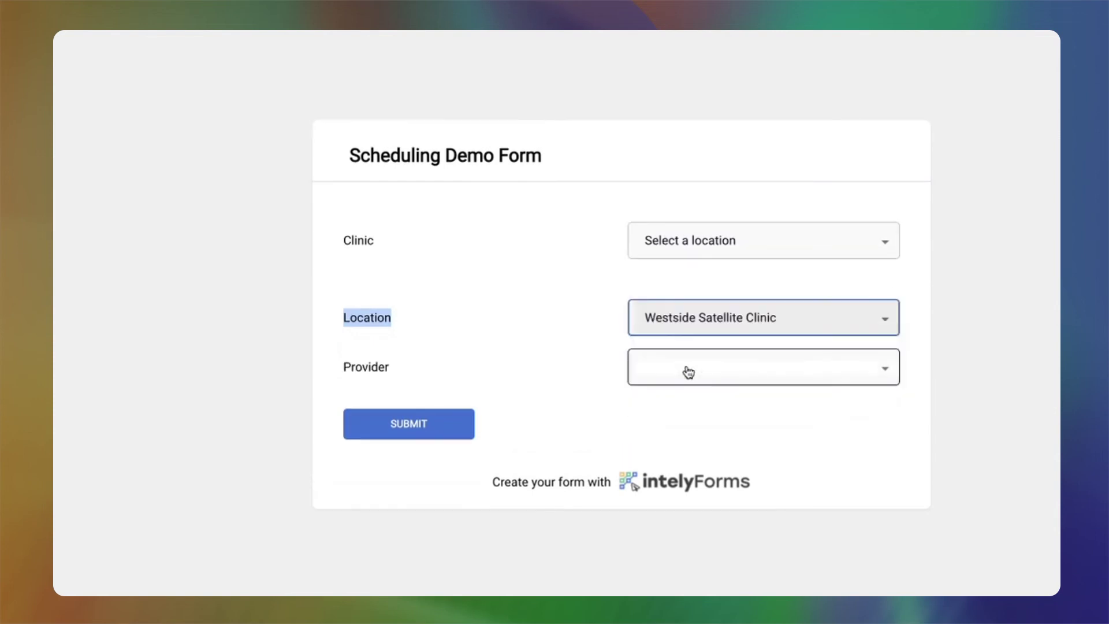
click(689, 371)
click(711, 417)
scroll(710, 413, down, 2)
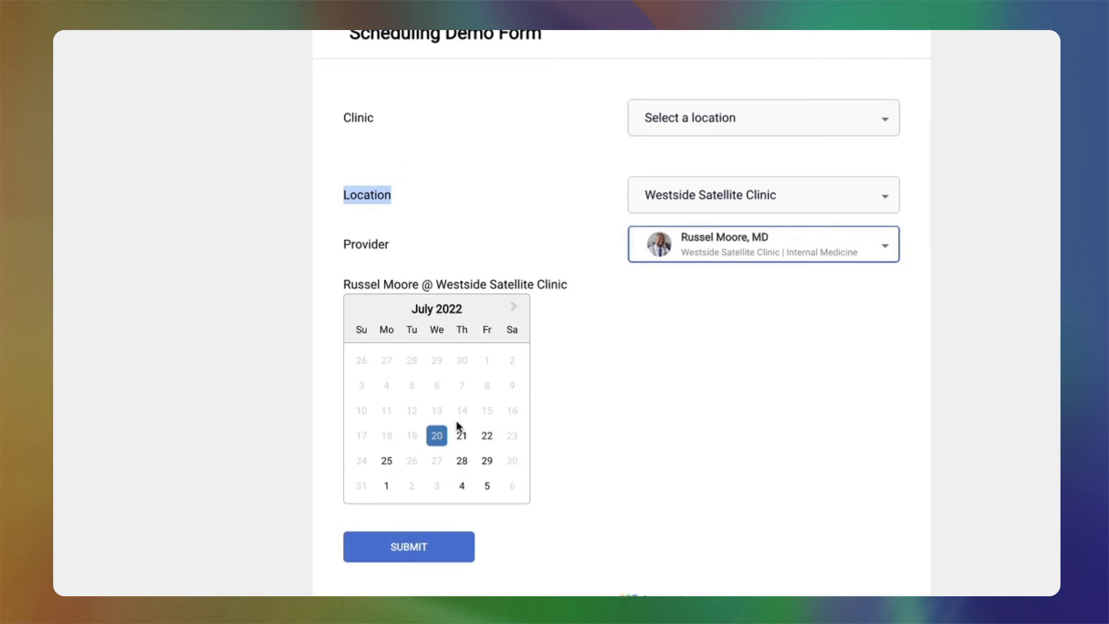
- Look at the open slots on July 22 and July 25, then select Friday July 29
click(487, 436)
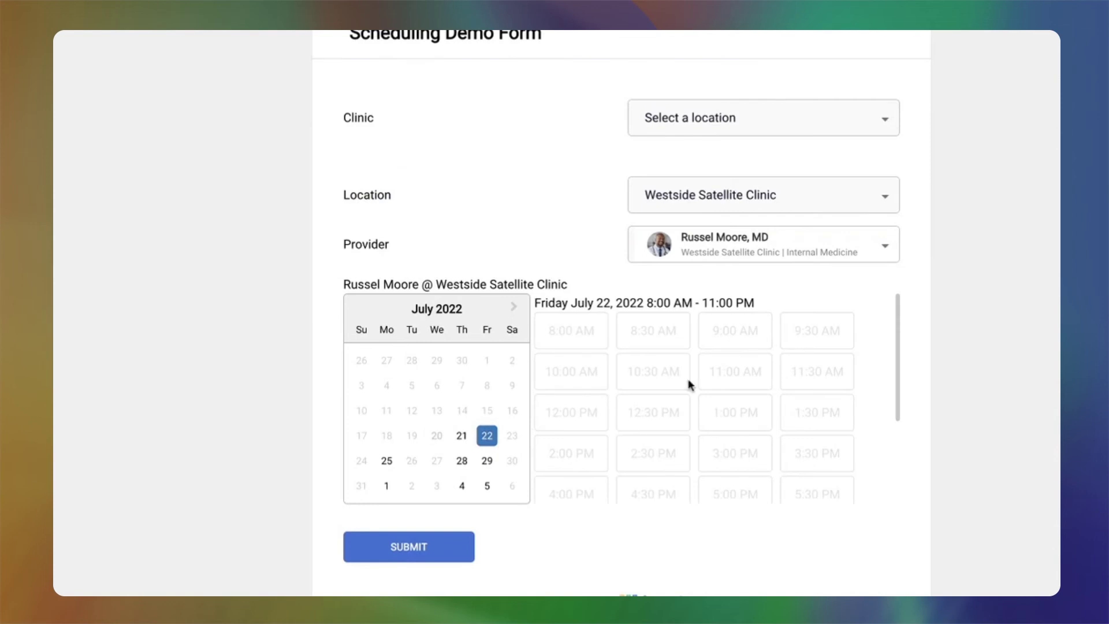
scroll(688, 384, down, 3)
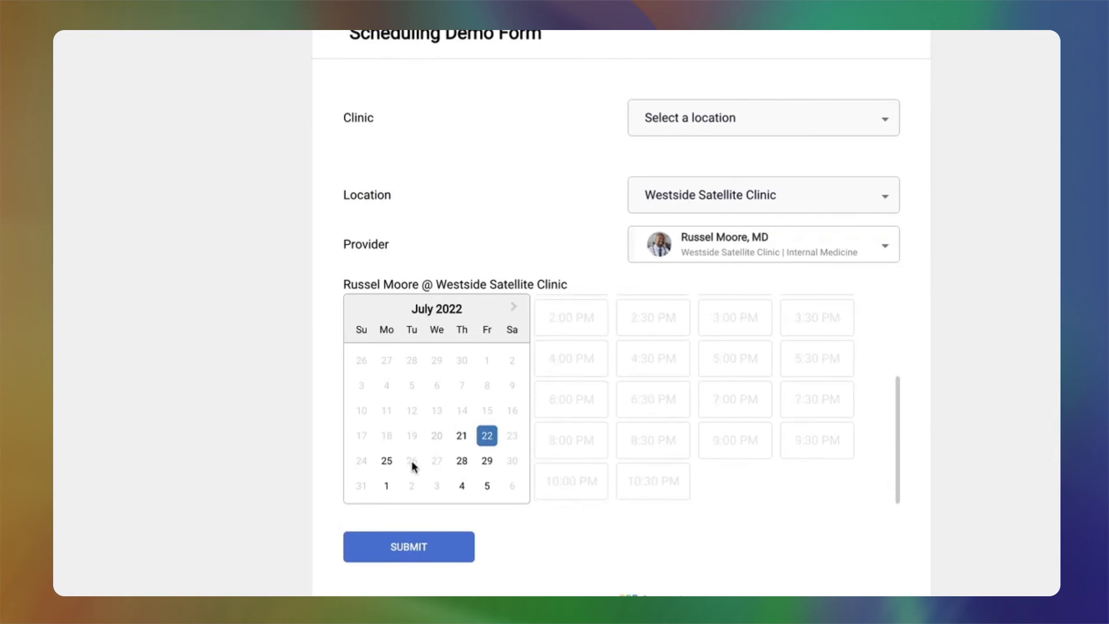
click(387, 460)
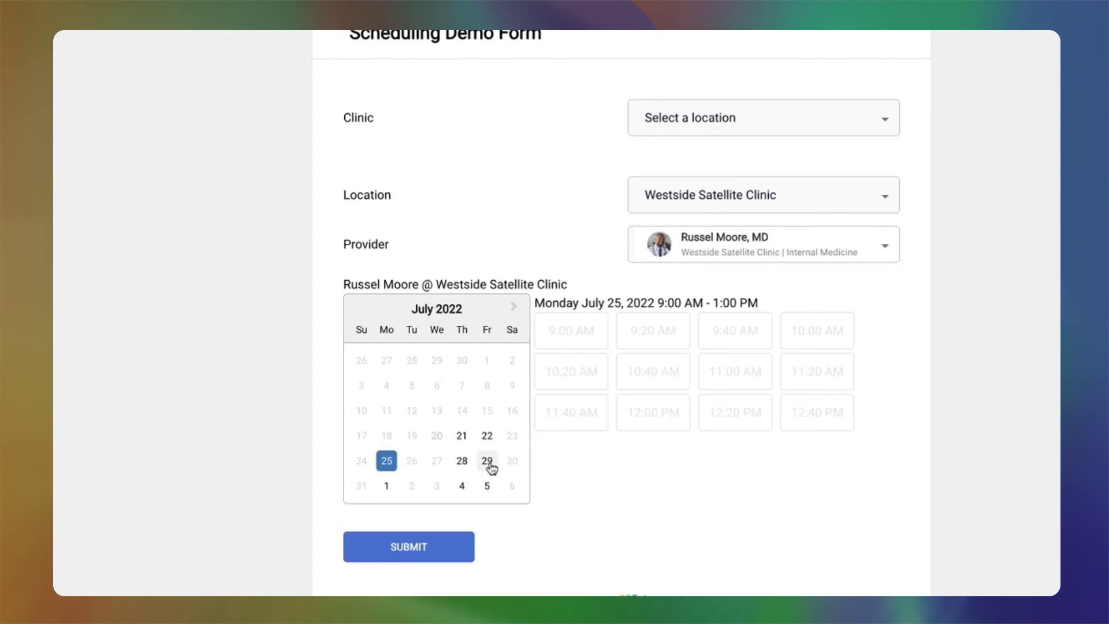
click(488, 463)
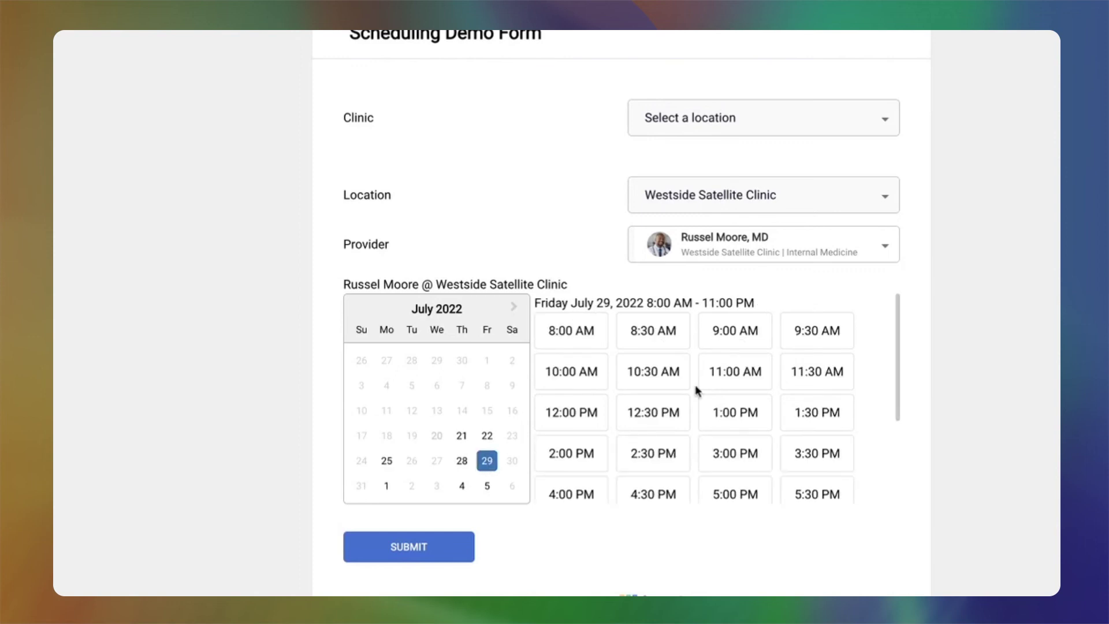
scroll(695, 385, down, 1)
scroll(695, 383, down, 3)
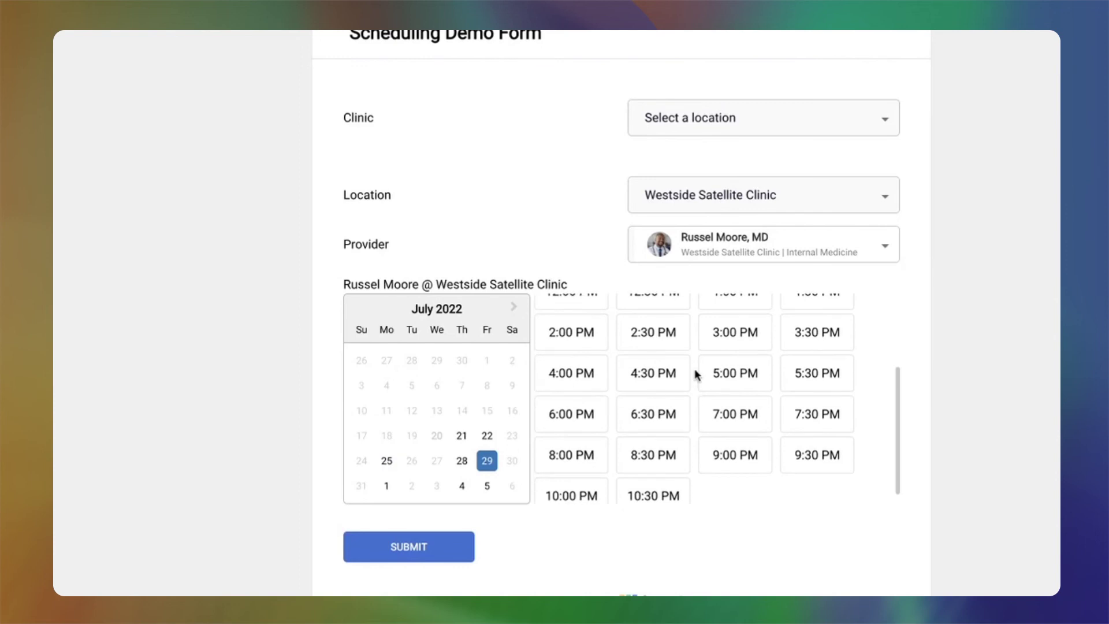
- Book the 2:30 PM slot on July 29, 2022 and submit the form
click(670, 341)
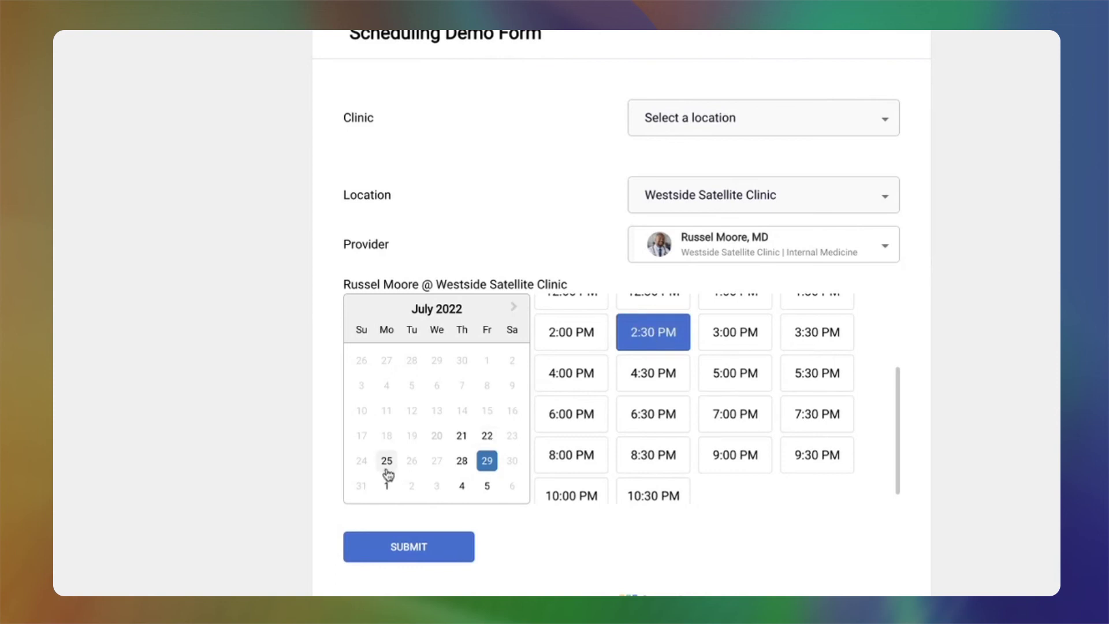
click(489, 436)
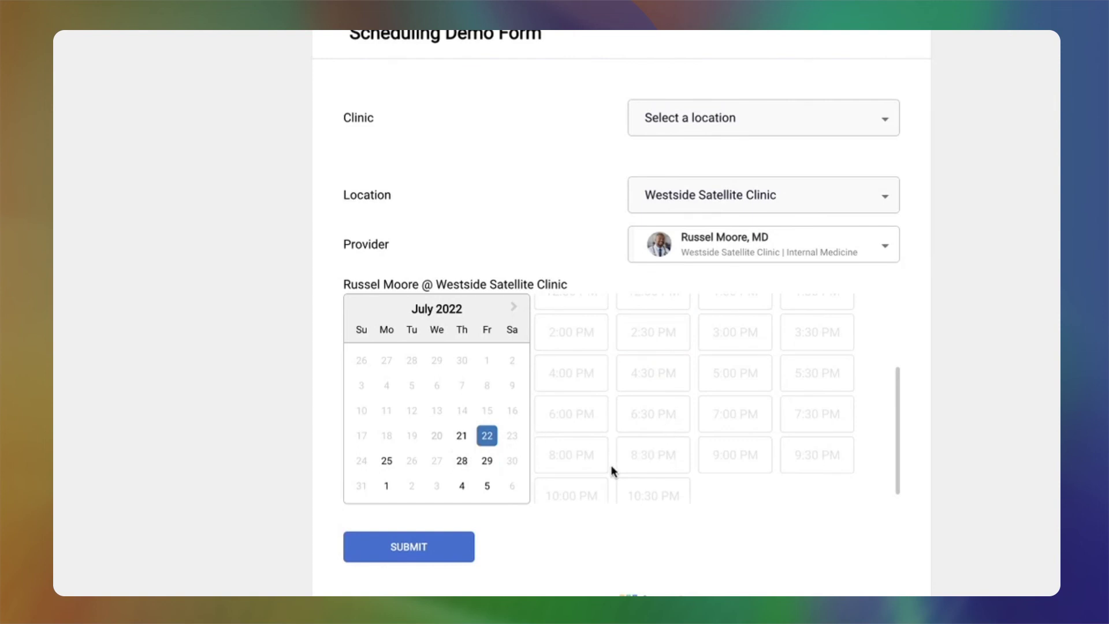
click(487, 460)
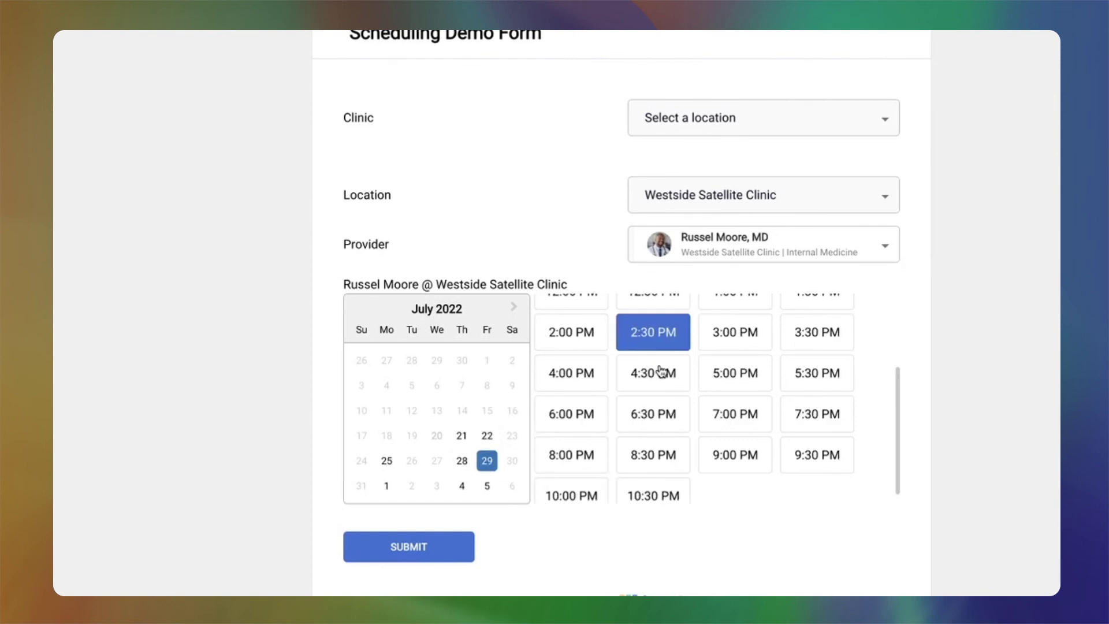
click(393, 548)
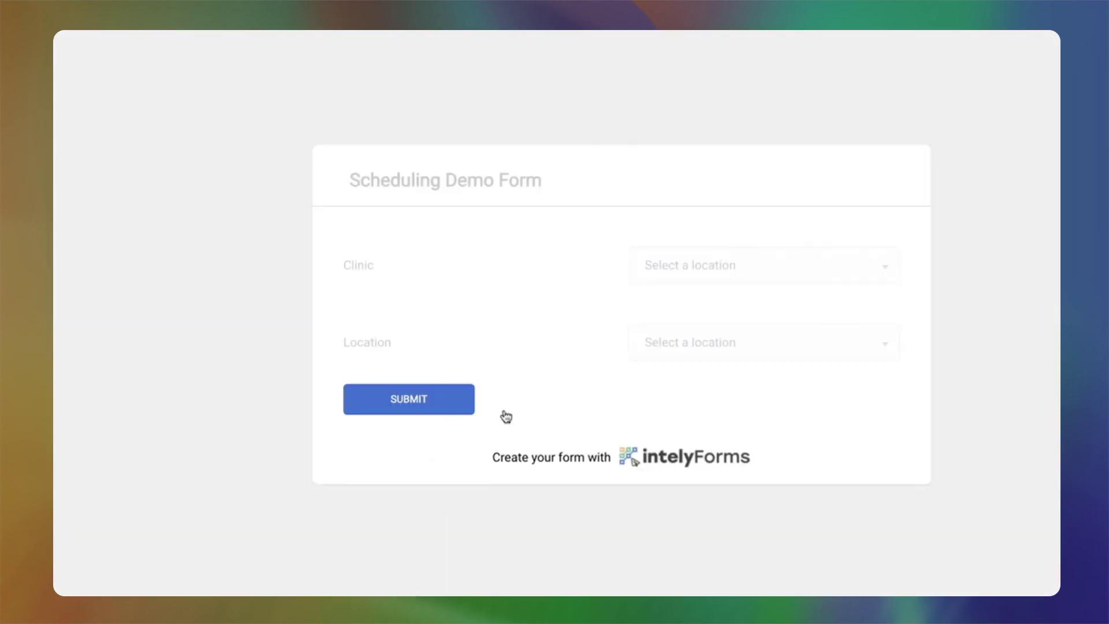
- Choose Westside Satellite Clinic as the location and its internal medicine provider
click(762, 342)
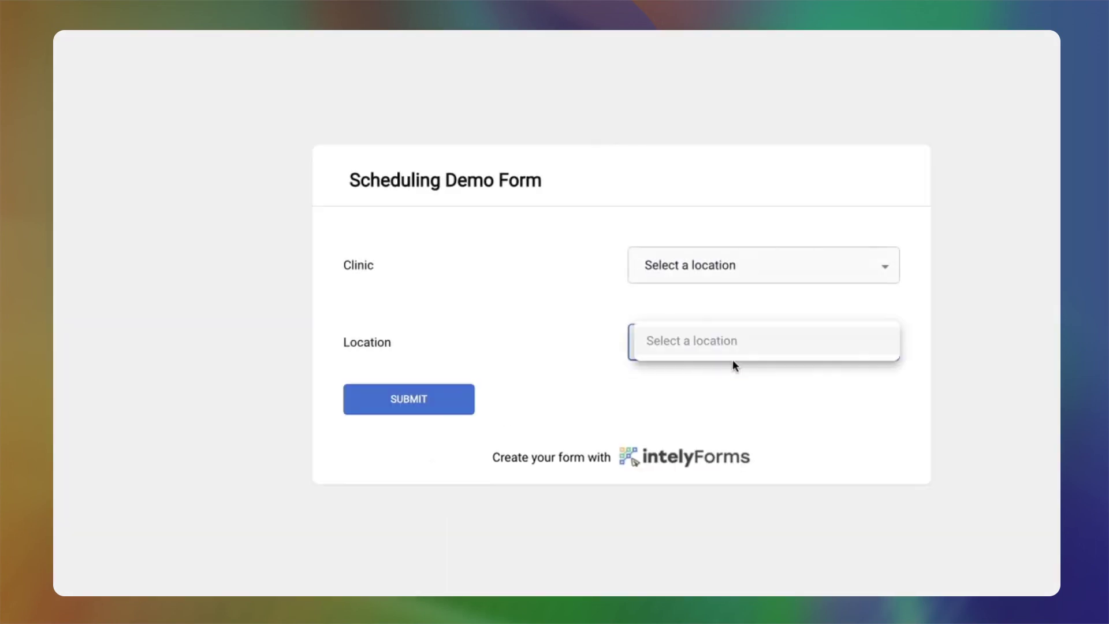
click(695, 375)
click(711, 369)
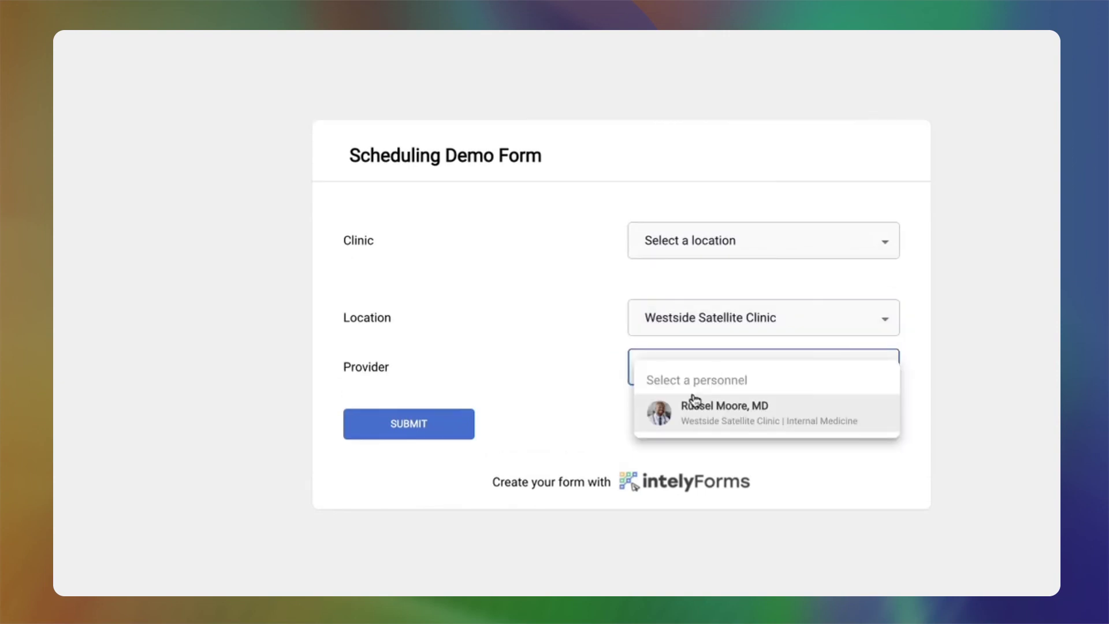
click(655, 411)
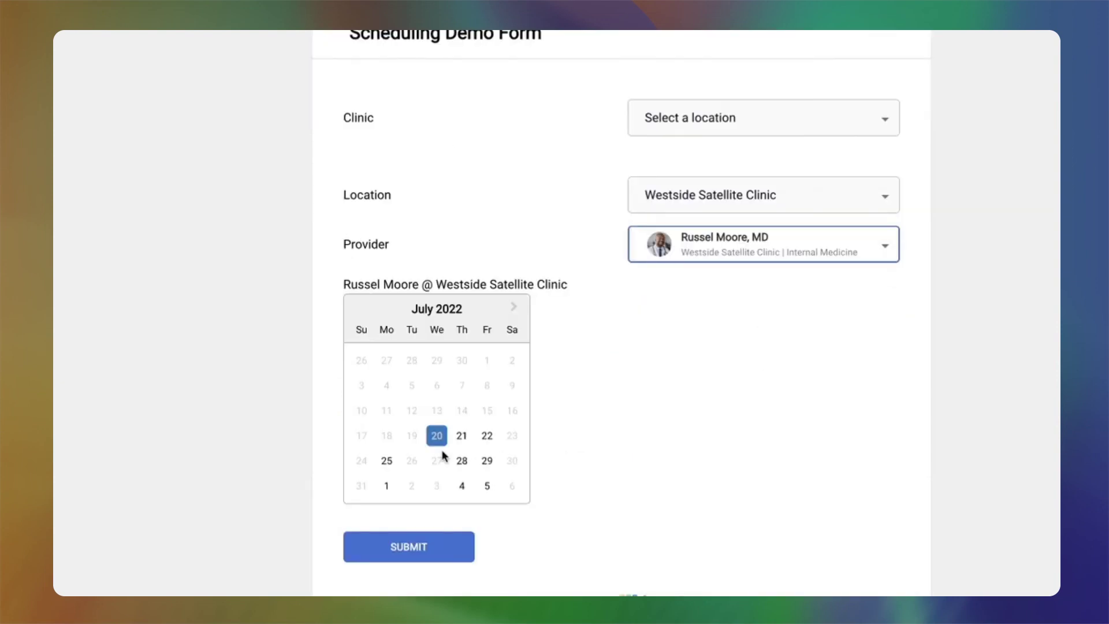
- Confirm July 29 no longer offers 2:30 PM, then return to the All Forms dashboard
click(487, 460)
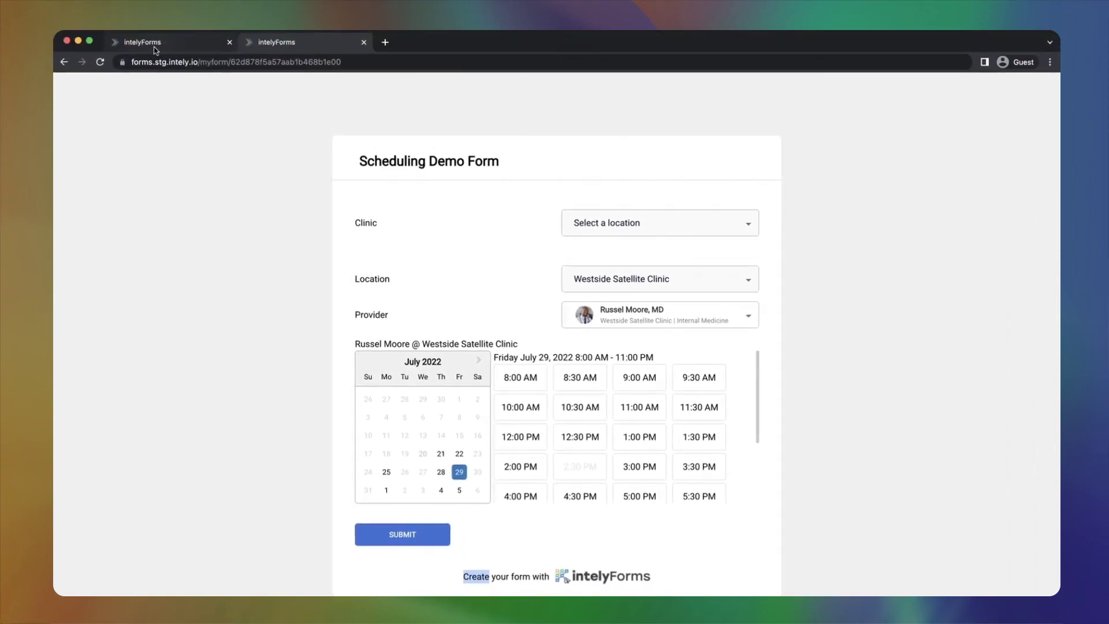
click(155, 49)
click(203, 117)
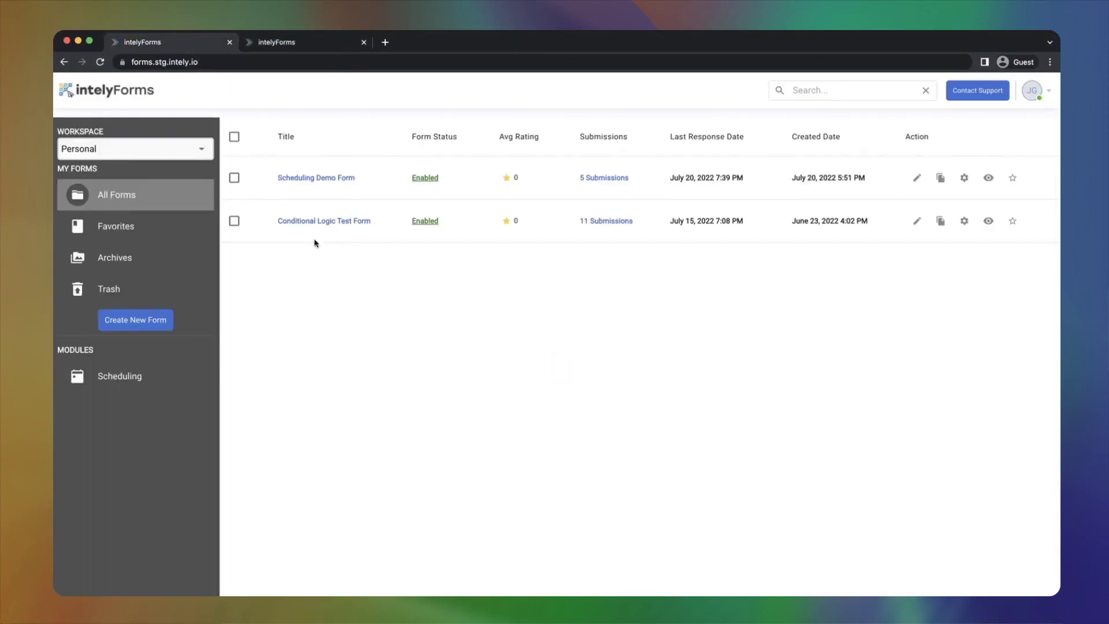
- Open the Scheduling Demo Form's 5 Submissions list from the All Forms dashboard
click(606, 178)
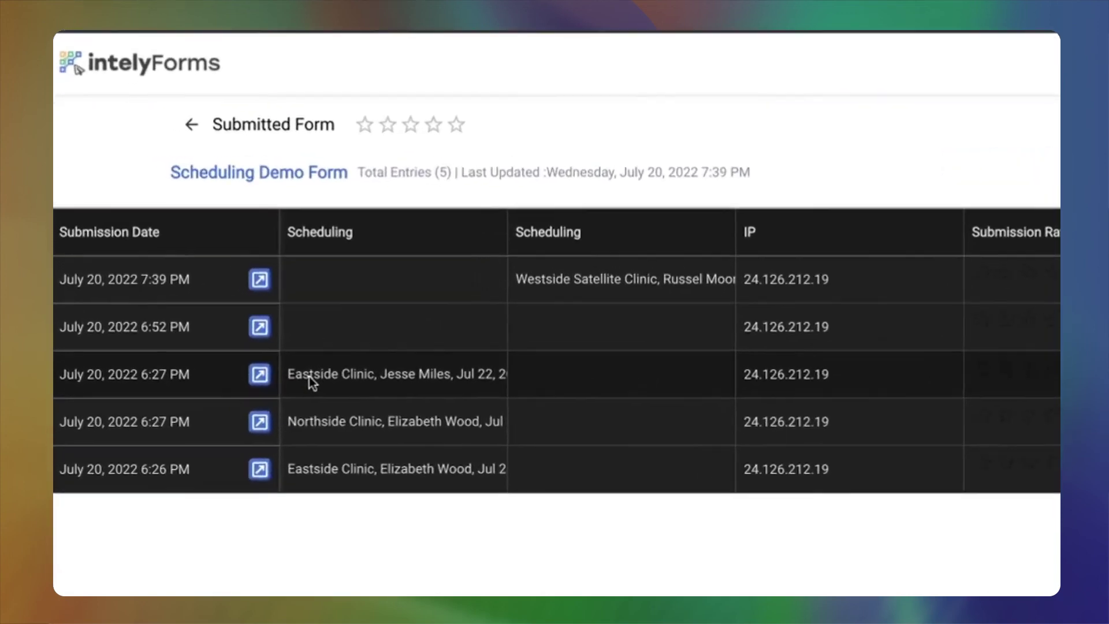
- Widen the first Scheduling column so the bookings show in full
scroll(461, 398, right, 3)
scroll(460, 398, left, 3)
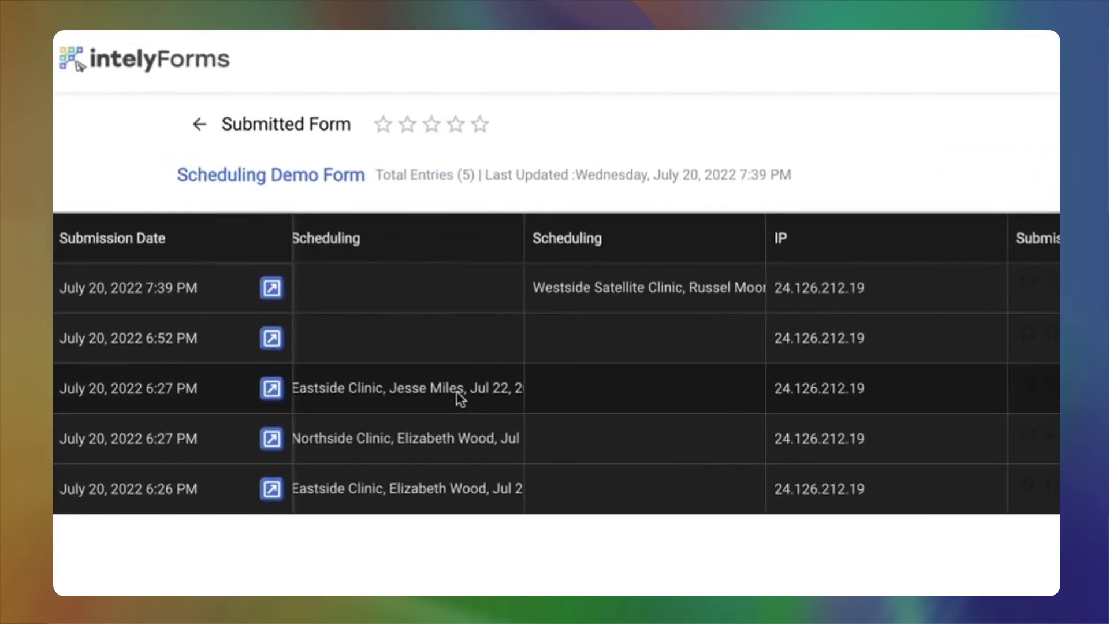
click(474, 390)
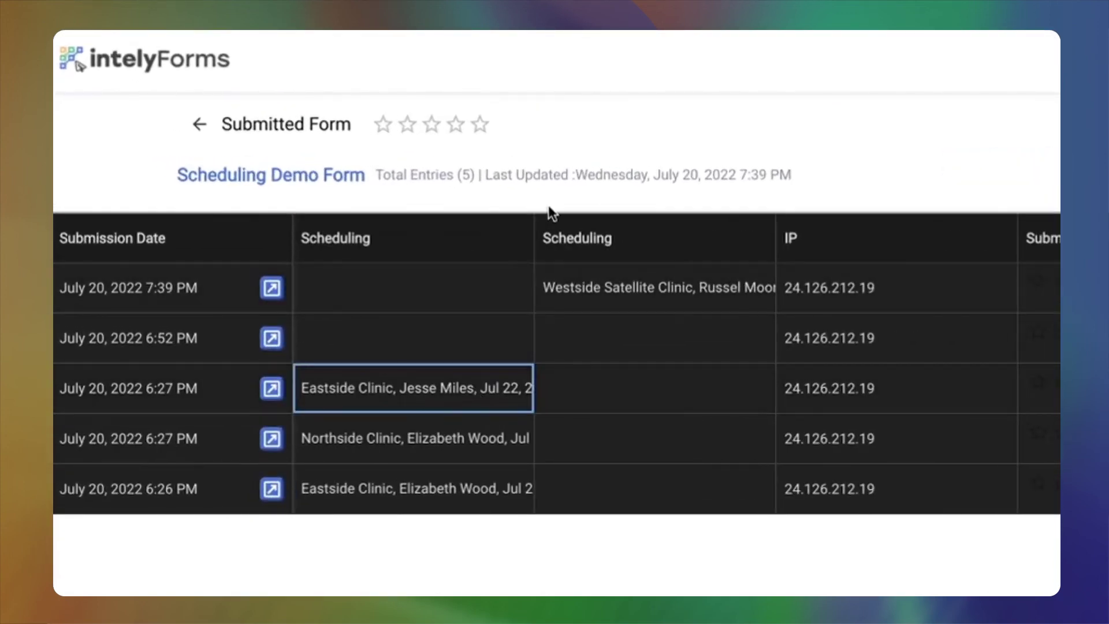
drag(526, 241, 806, 235)
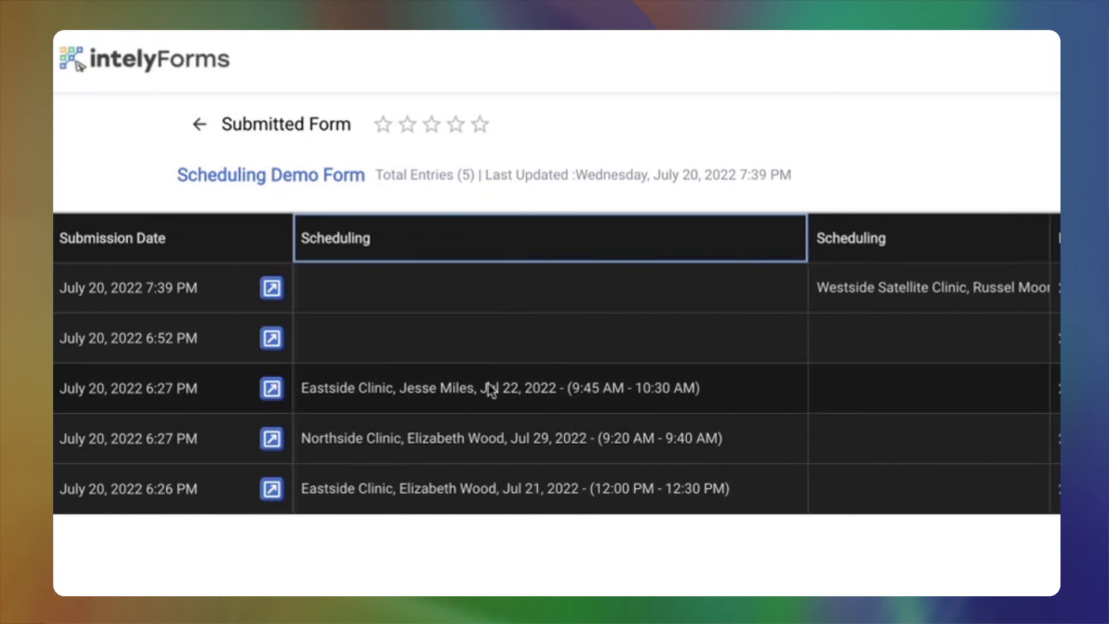
- Mark the Eastside Clinic Jul 22 submission as reviewed and confirm with YES
click(490, 390)
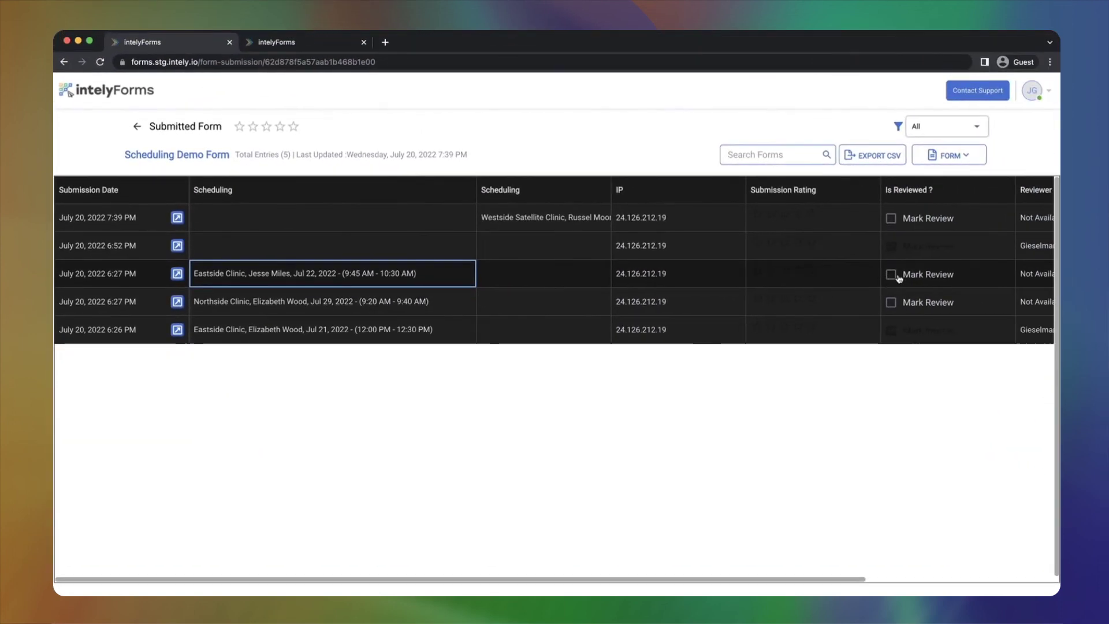
click(891, 275)
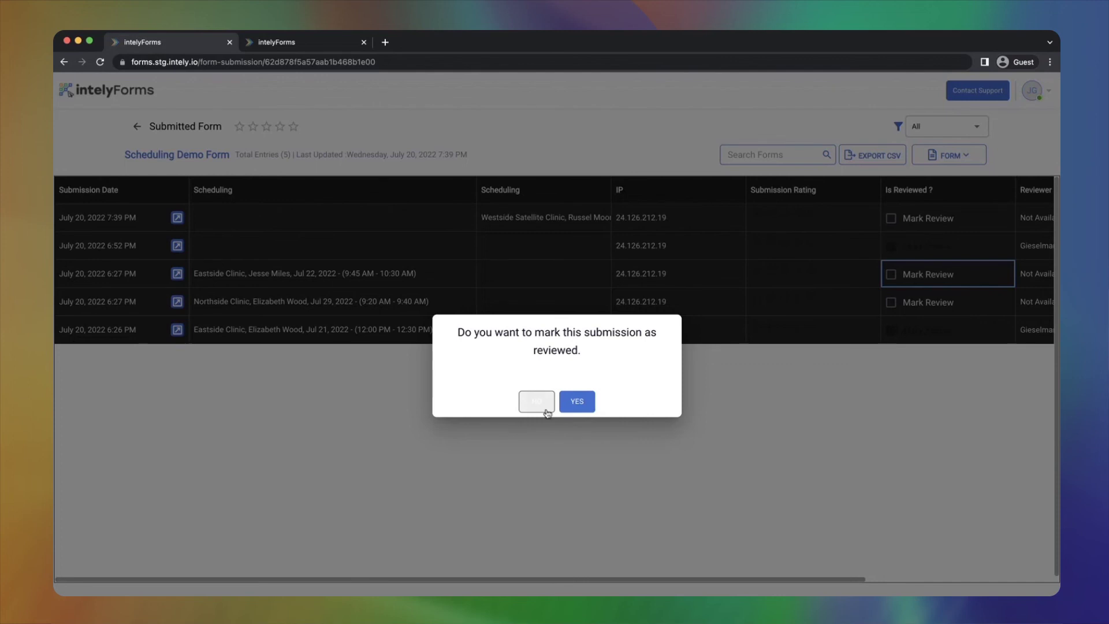
click(576, 401)
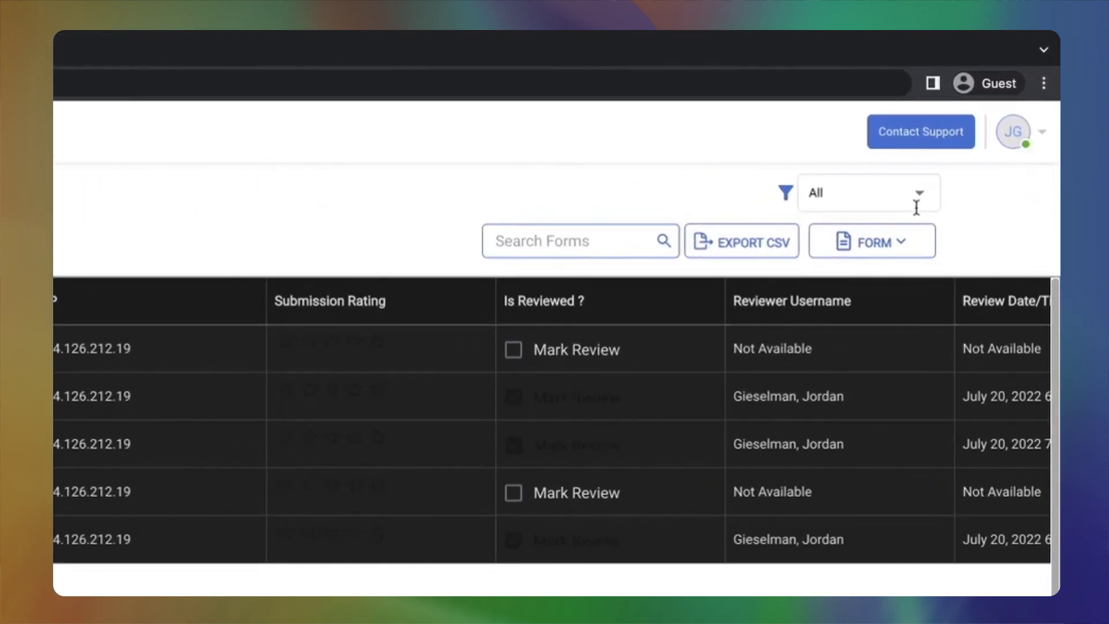
- Filter to Unreviewed, widen the second Scheduling column, and mark the Westside July 29 booking reviewed
click(922, 197)
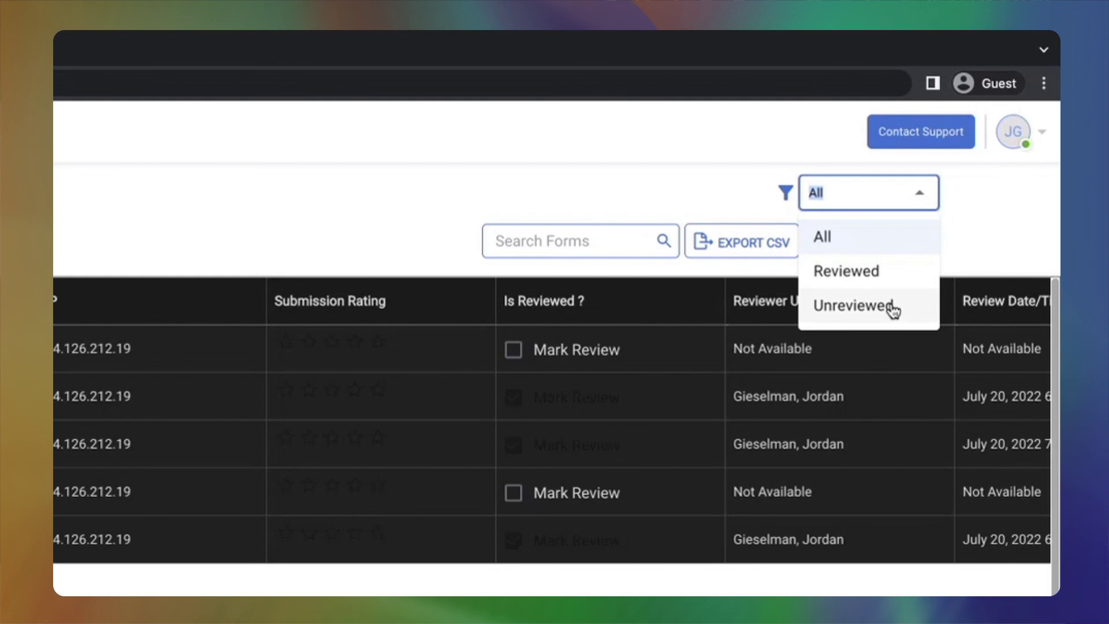
click(892, 307)
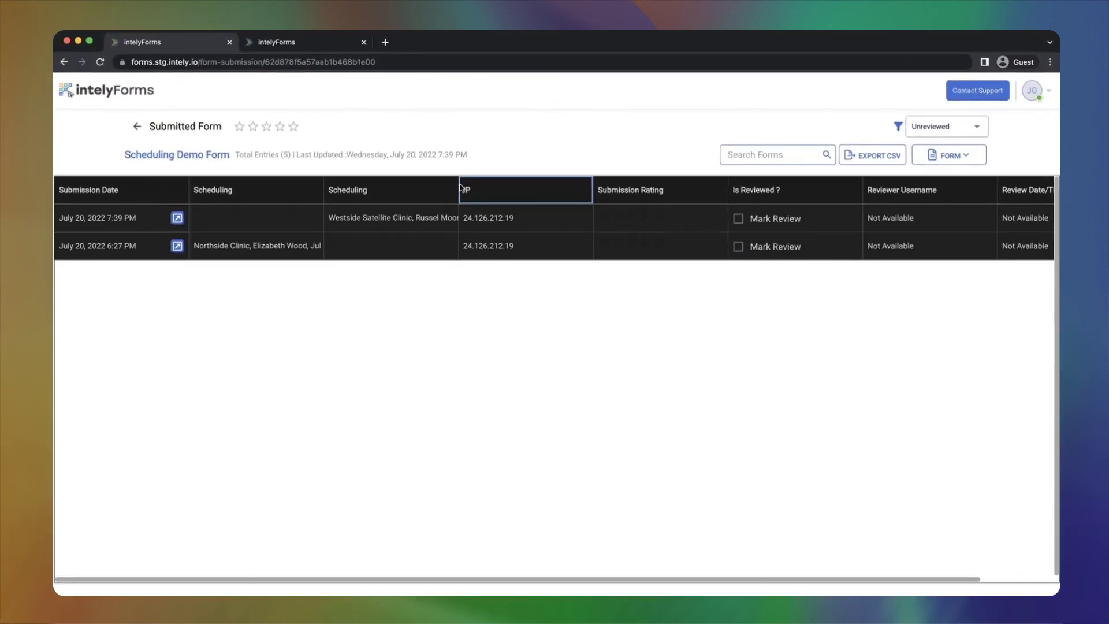
drag(458, 188, 599, 198)
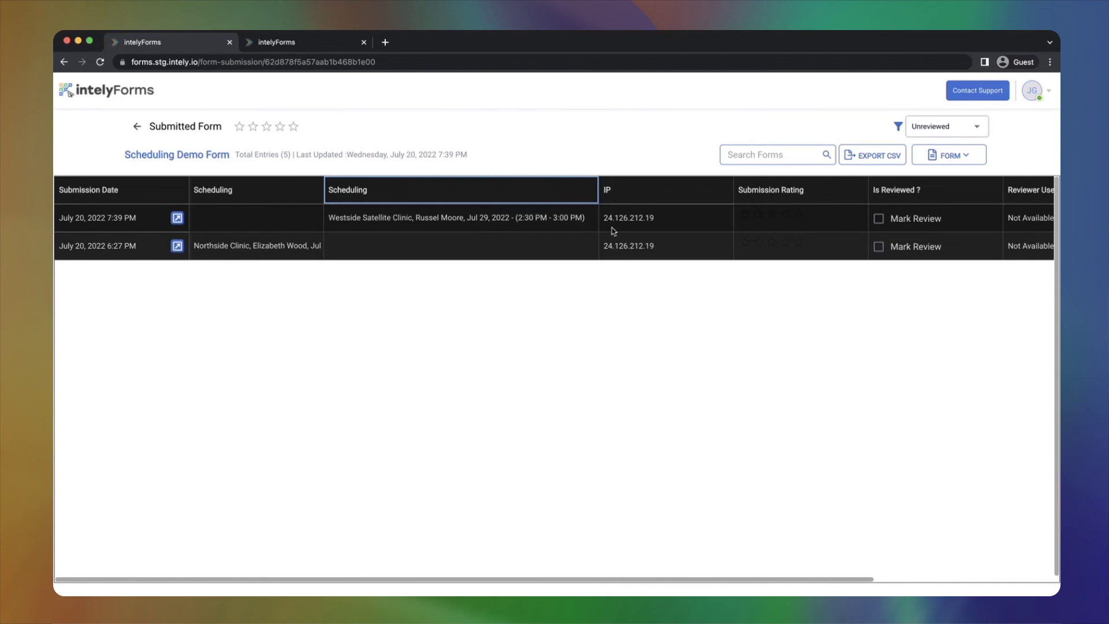
click(878, 218)
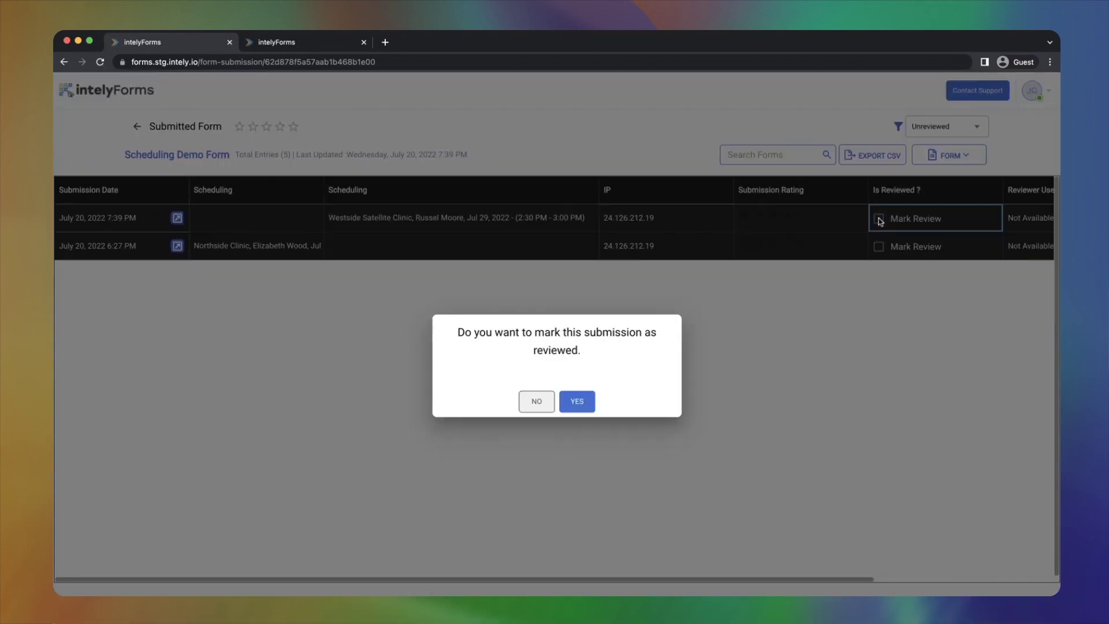
click(577, 402)
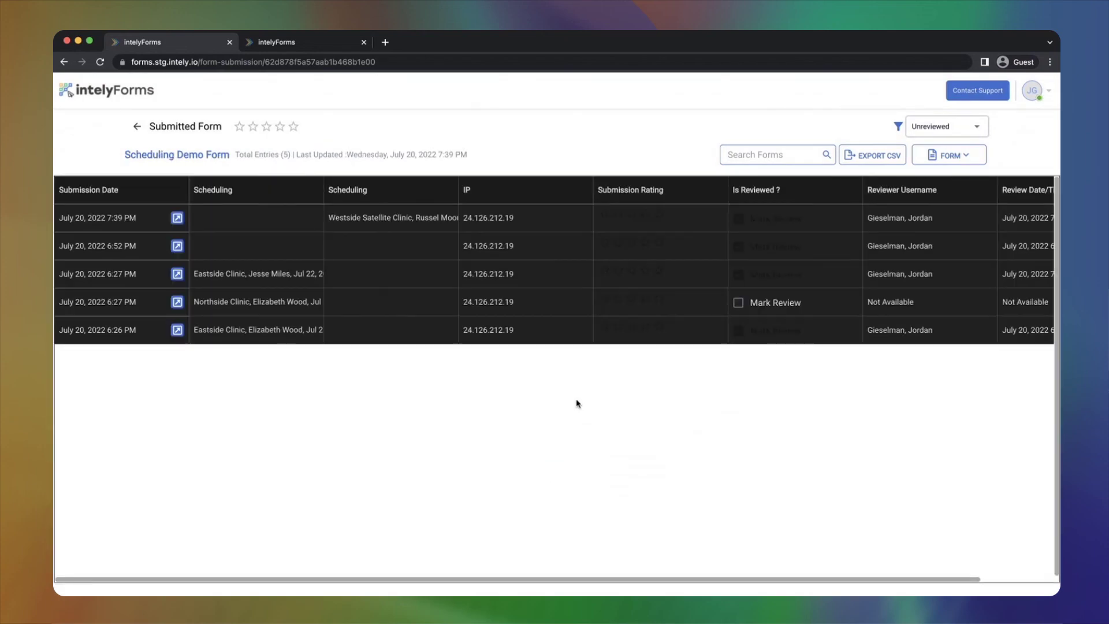